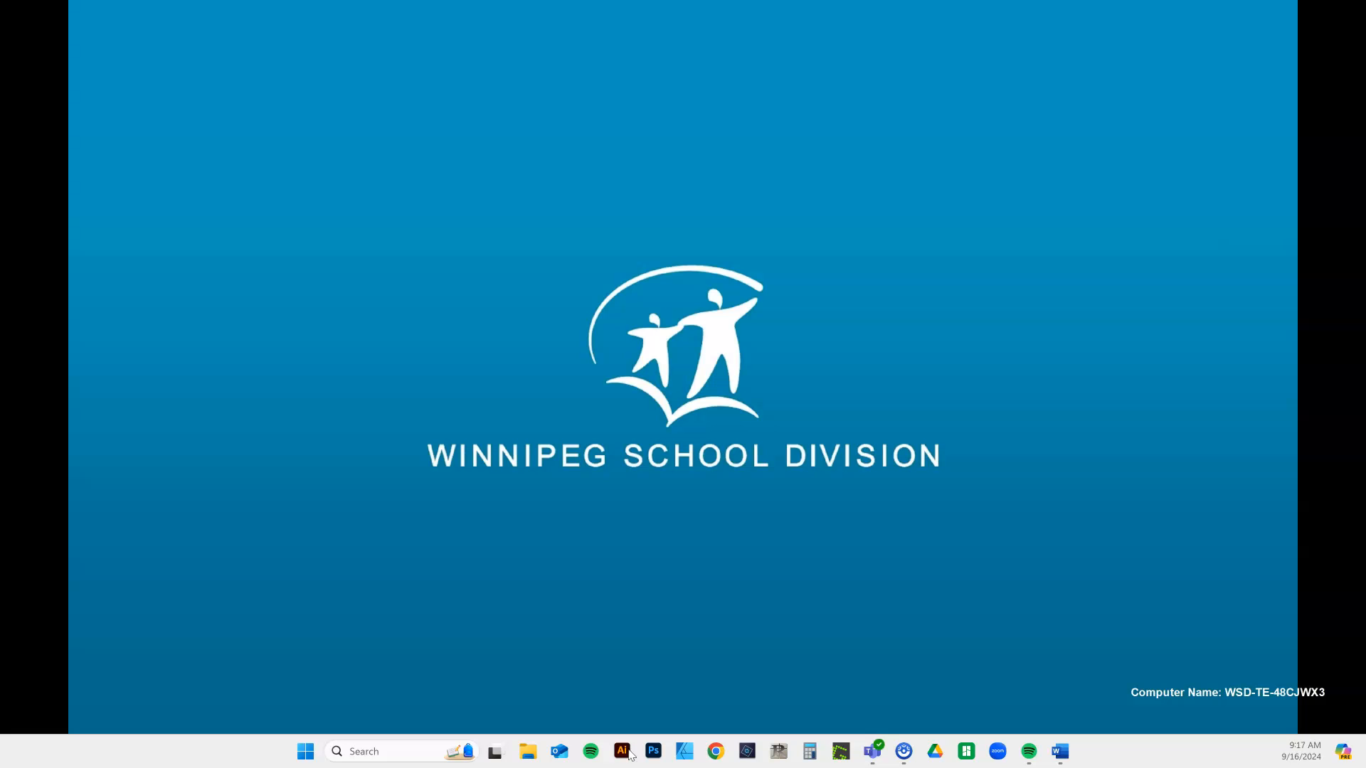
- Launch Adobe Illustrator 2024 from the Windows search results
left_click(341, 751)
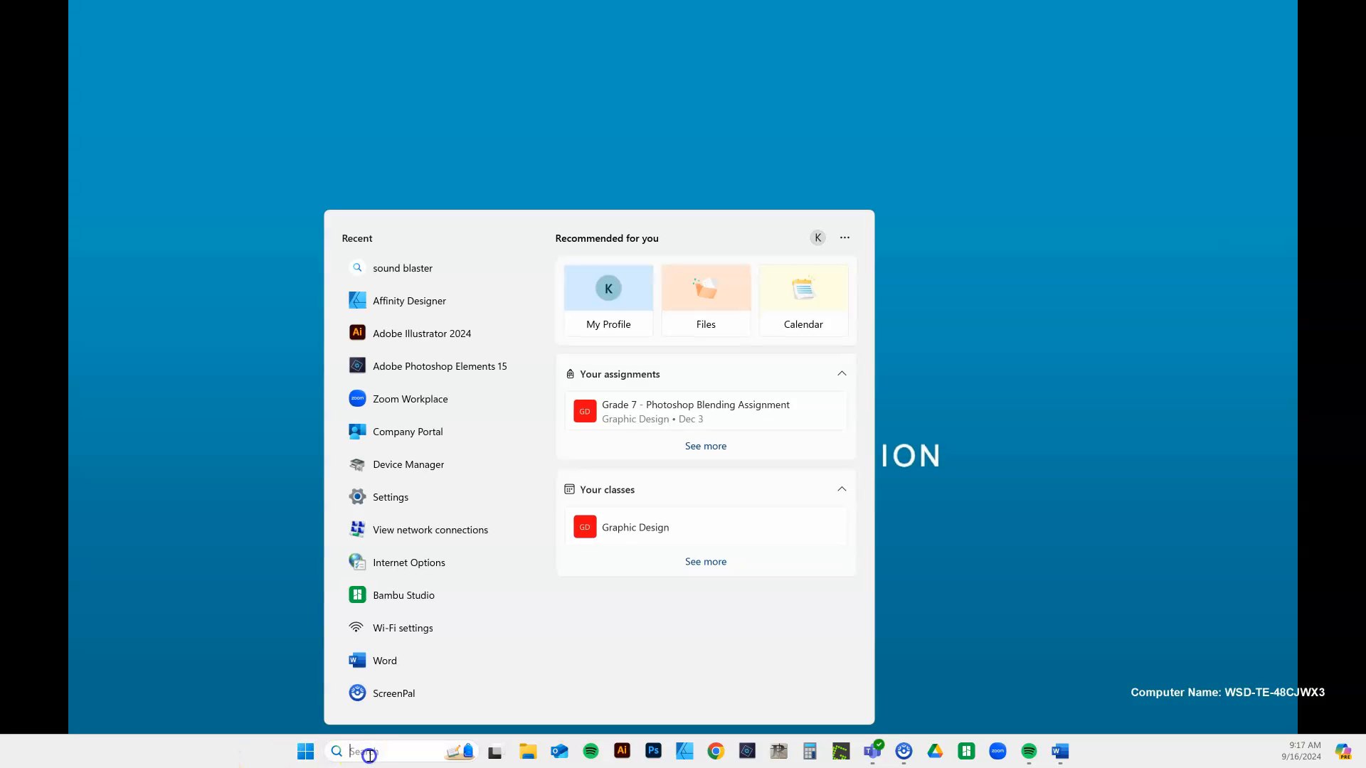
type("ill")
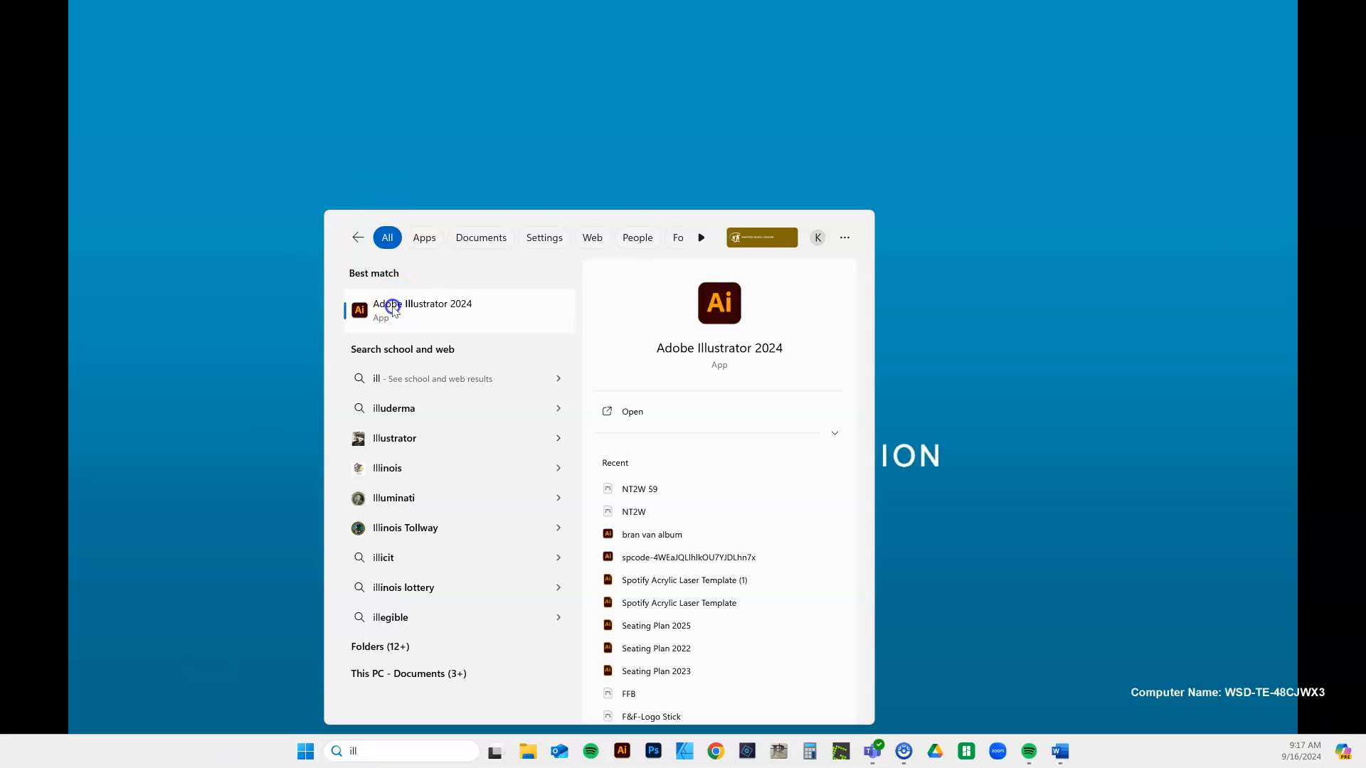
left_click(363, 313)
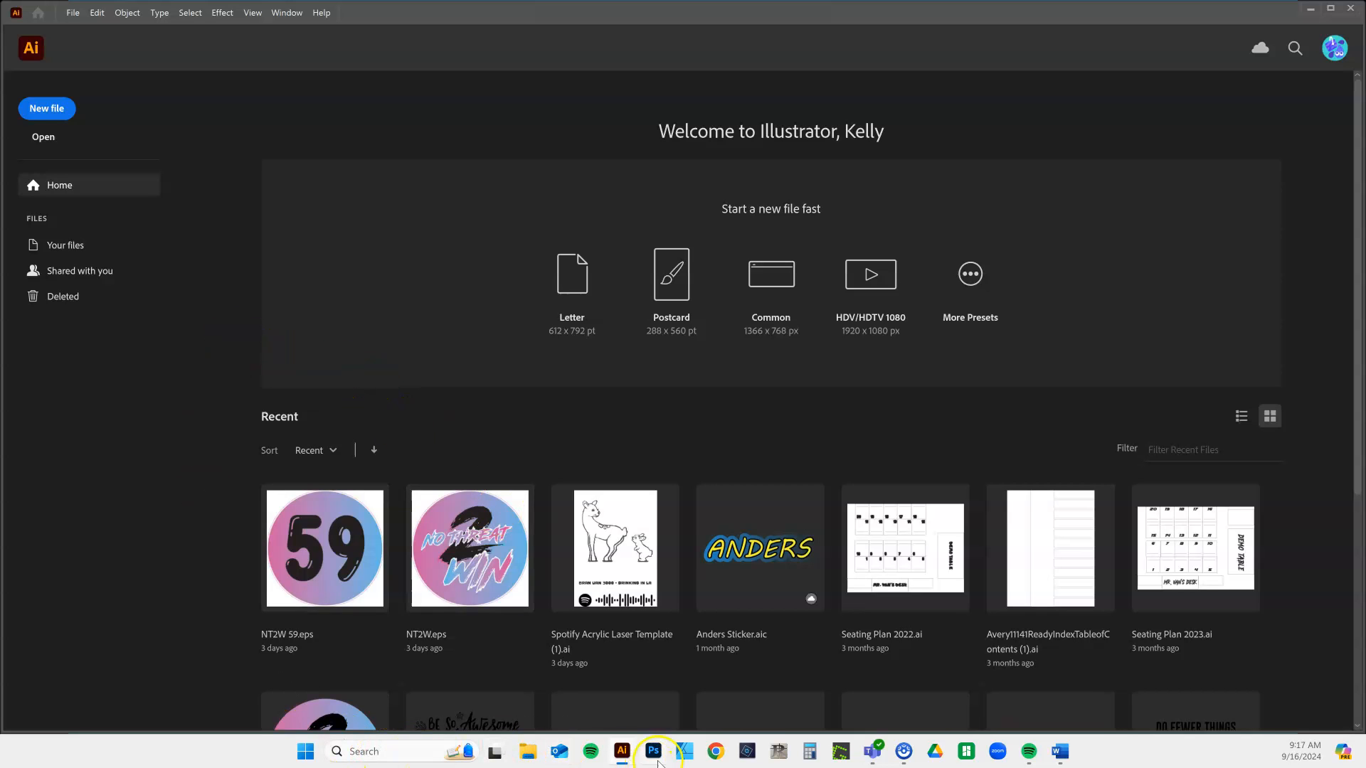
- Start Chrome with the chosen profile and search for and reach Google Classroom
left_click(716, 751)
left_click(694, 443)
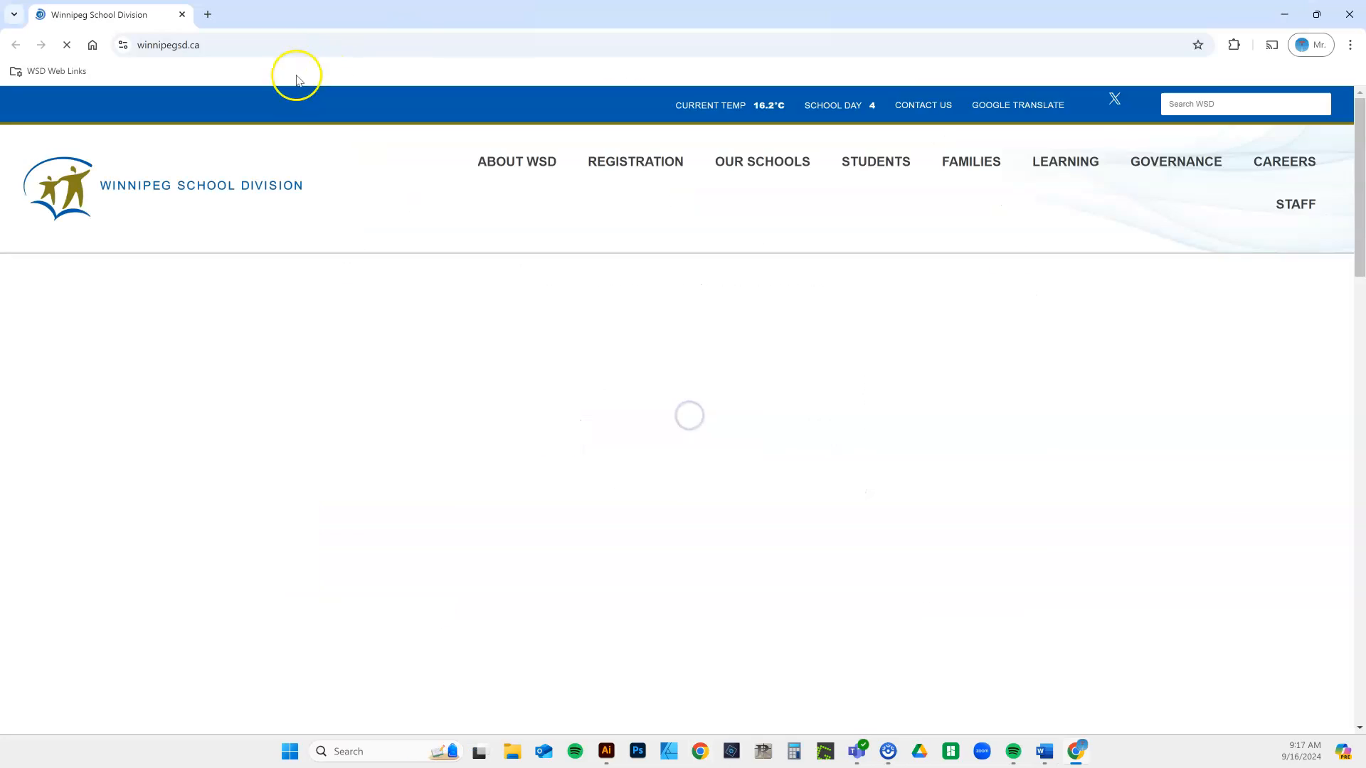
left_click(281, 44)
type("ghoo")
key("BackSpace")
key("BackSpace")
key("BackSpace")
type("google clas")
key("Return")
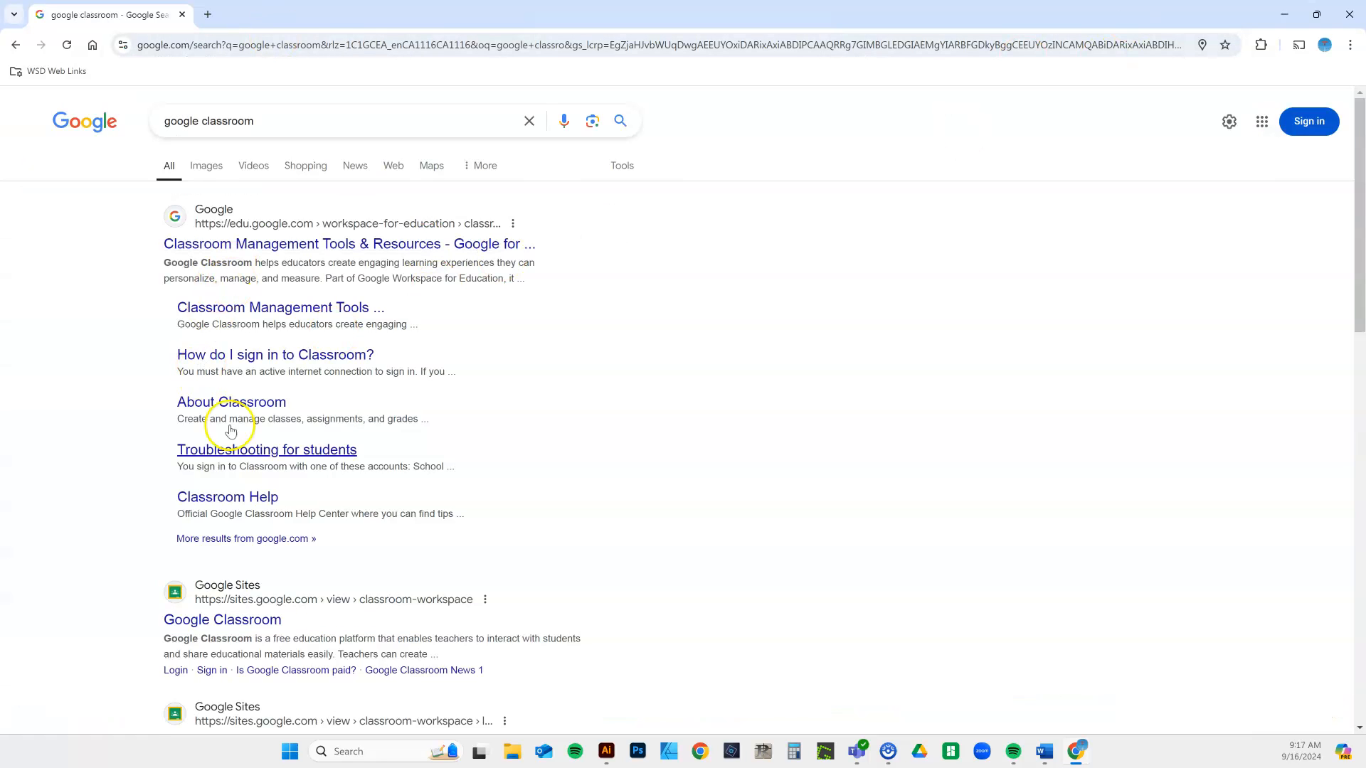
left_click(209, 618)
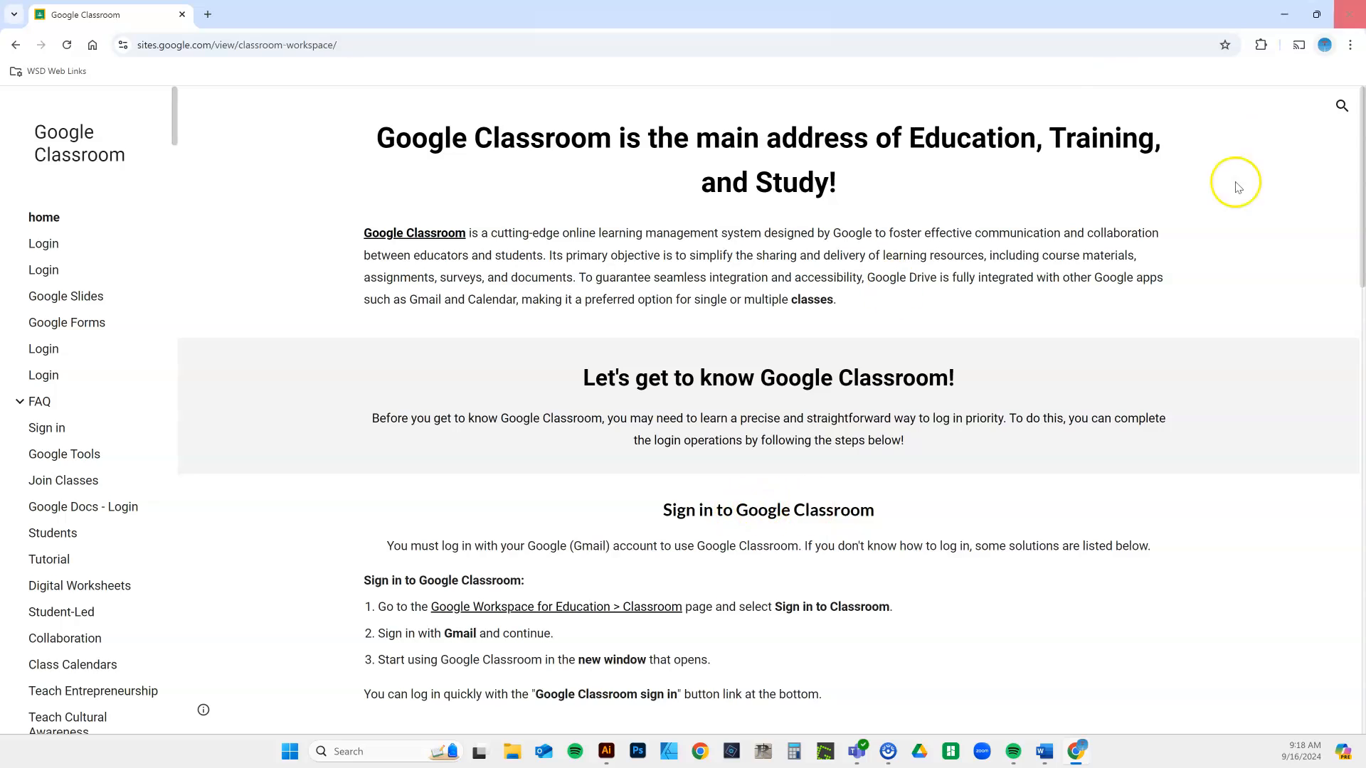
- Sign in to Classroom and enter the Grade 8 - Graphic Design class
left_click(1285, 13)
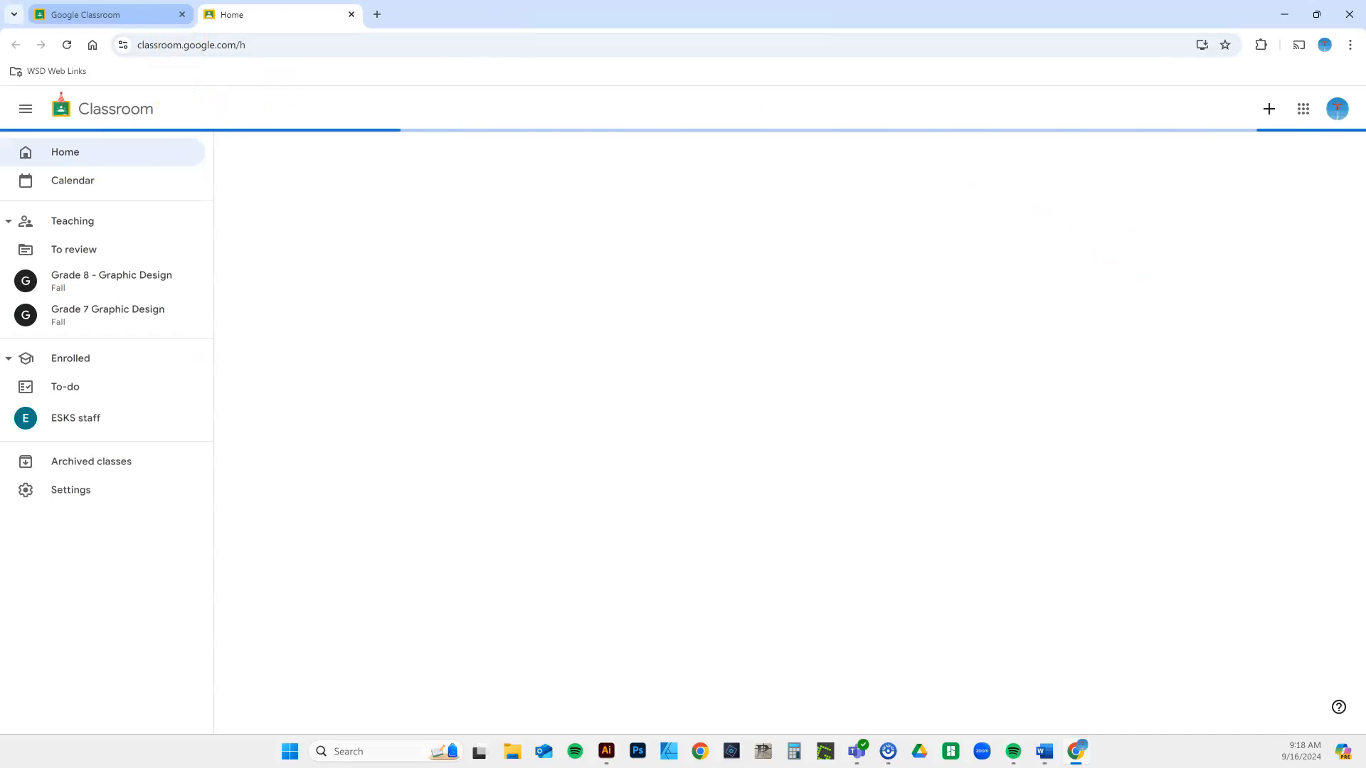
left_click(183, 13)
left_click(112, 277)
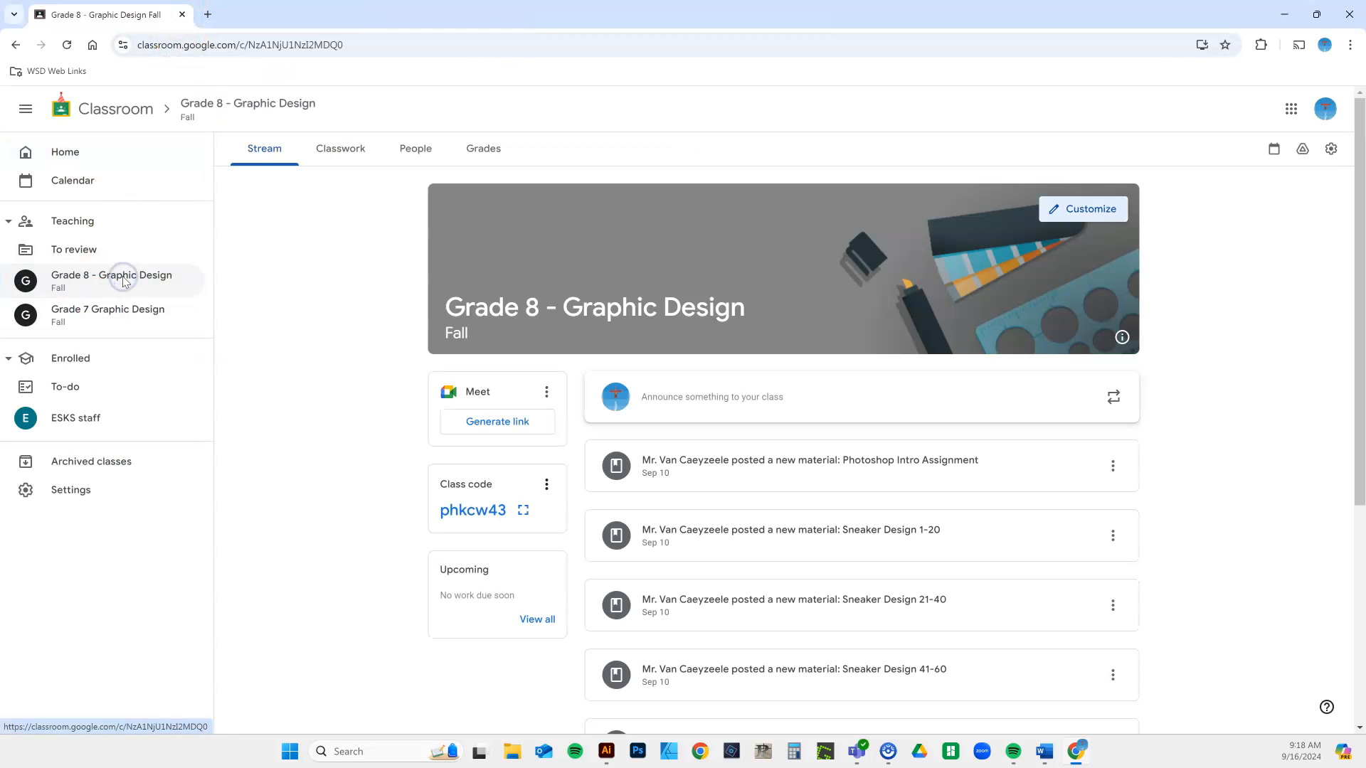
scroll(1000, 491, "down", 3)
scroll(999, 491, "down", 3)
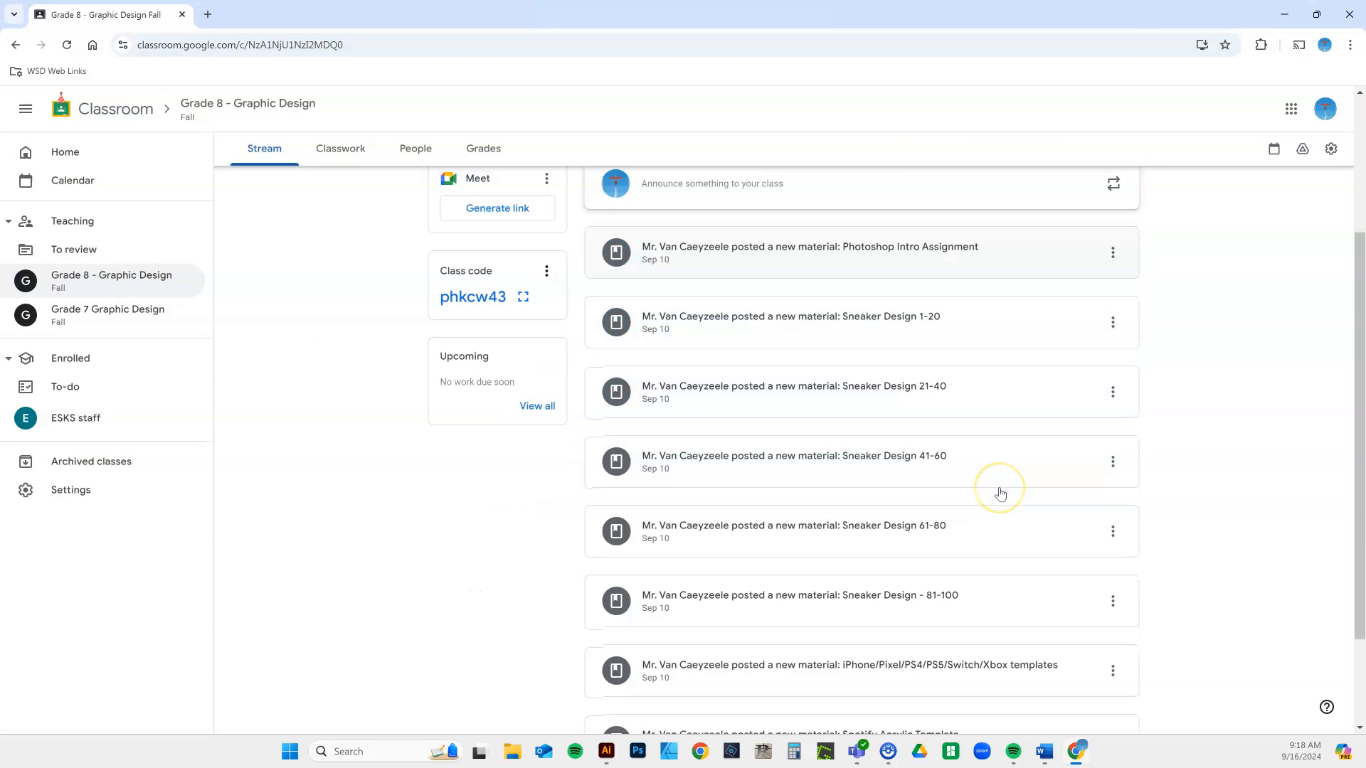
scroll(999, 491, "down", 2)
- Preview the Spotify Acrylic Template attachment and start its download
left_click(836, 606)
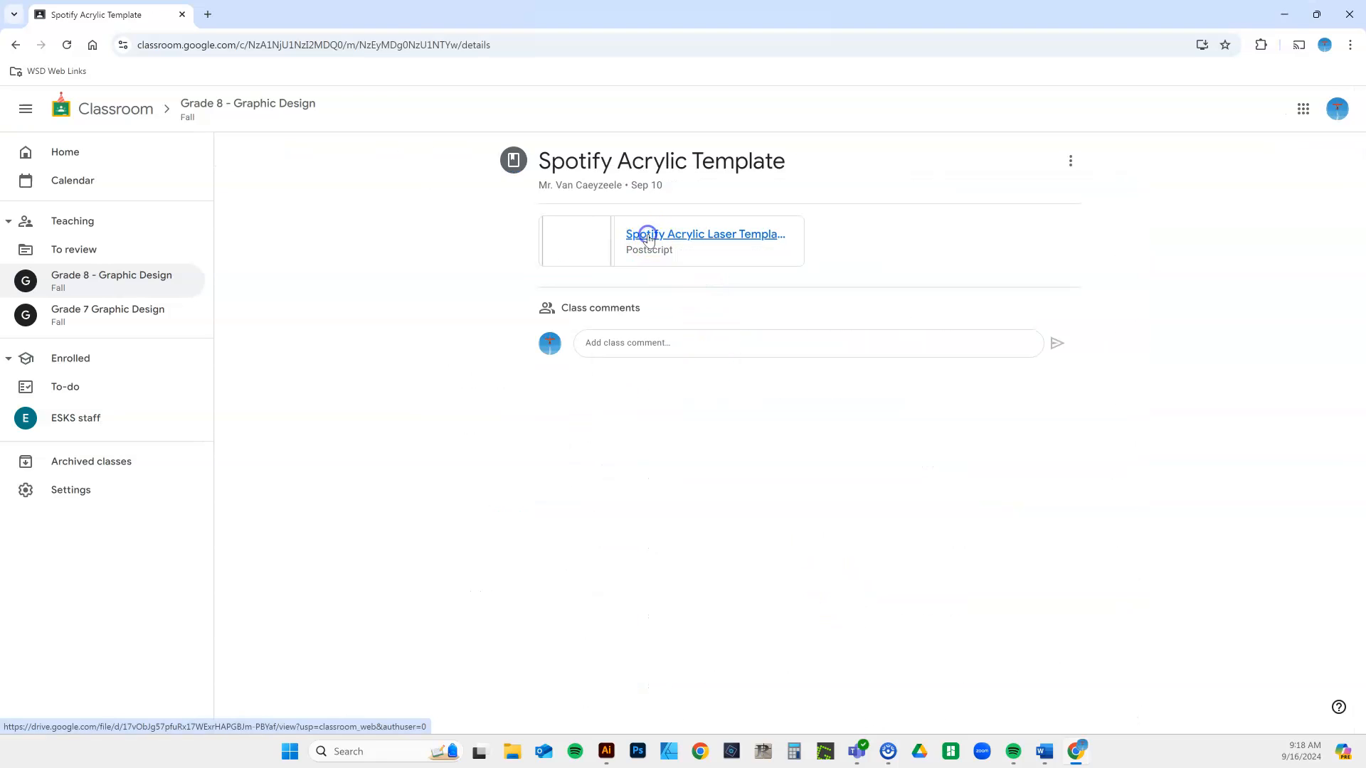
left_click(647, 237)
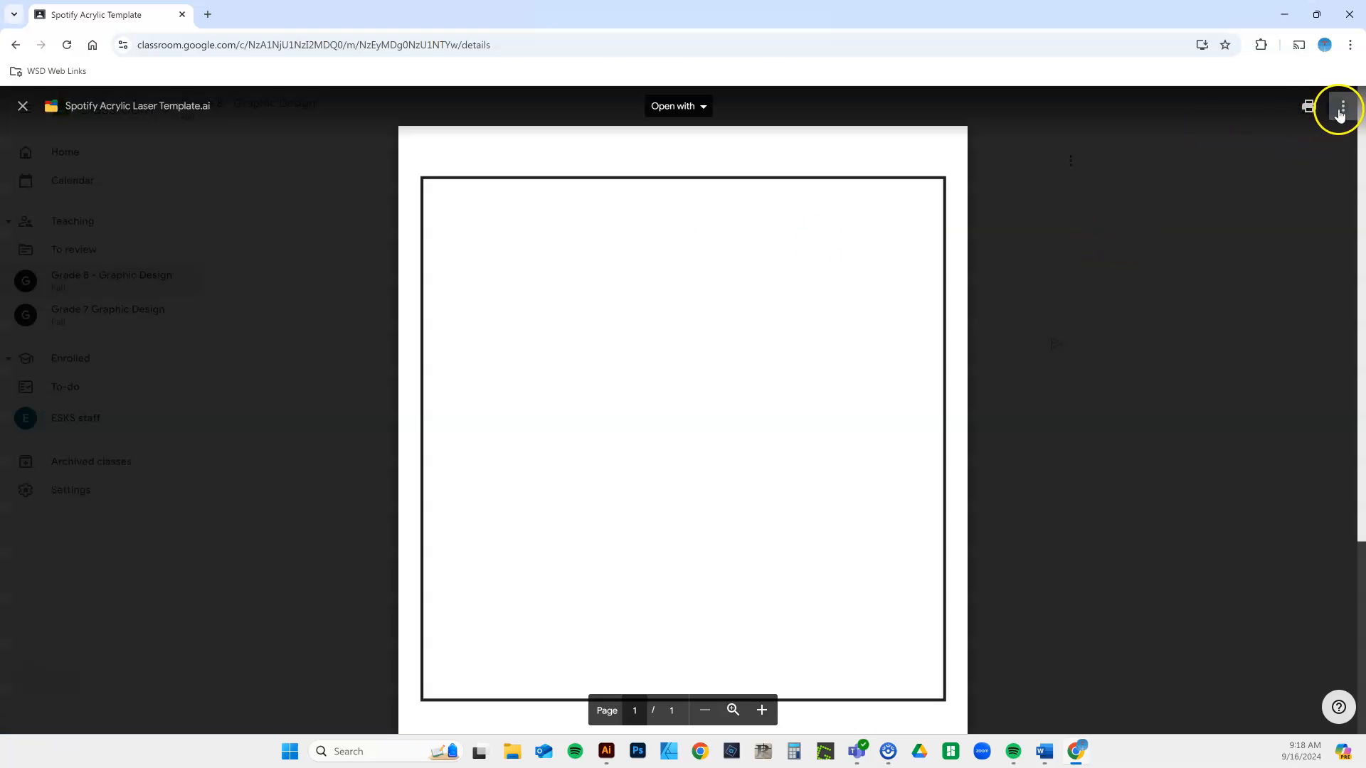
left_click(1342, 106)
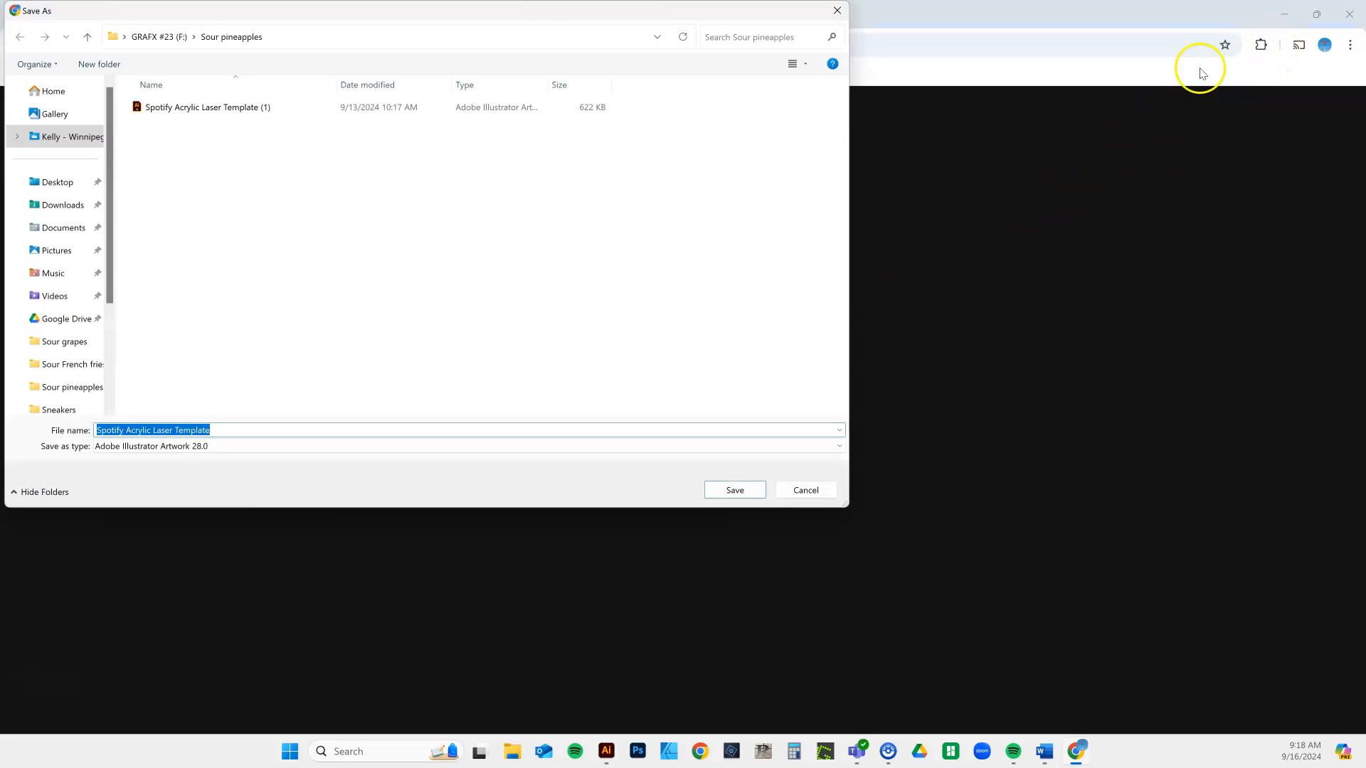
left_click_drag(110, 143, 88, 257)
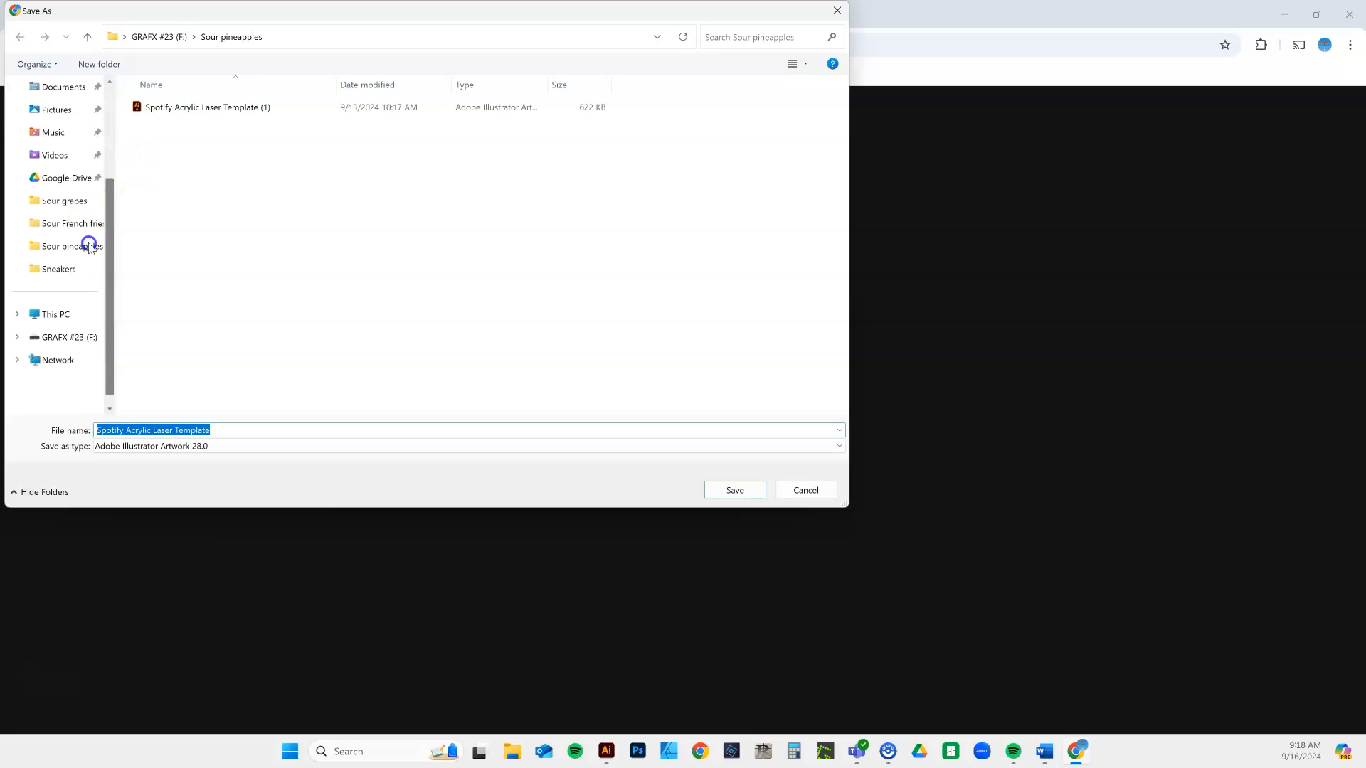
- Save it to GRAFX #23 (F:) > Sour French fries as 'Spotify Acrylic Laser Template 2', then return to Illustrator
left_click(78, 339)
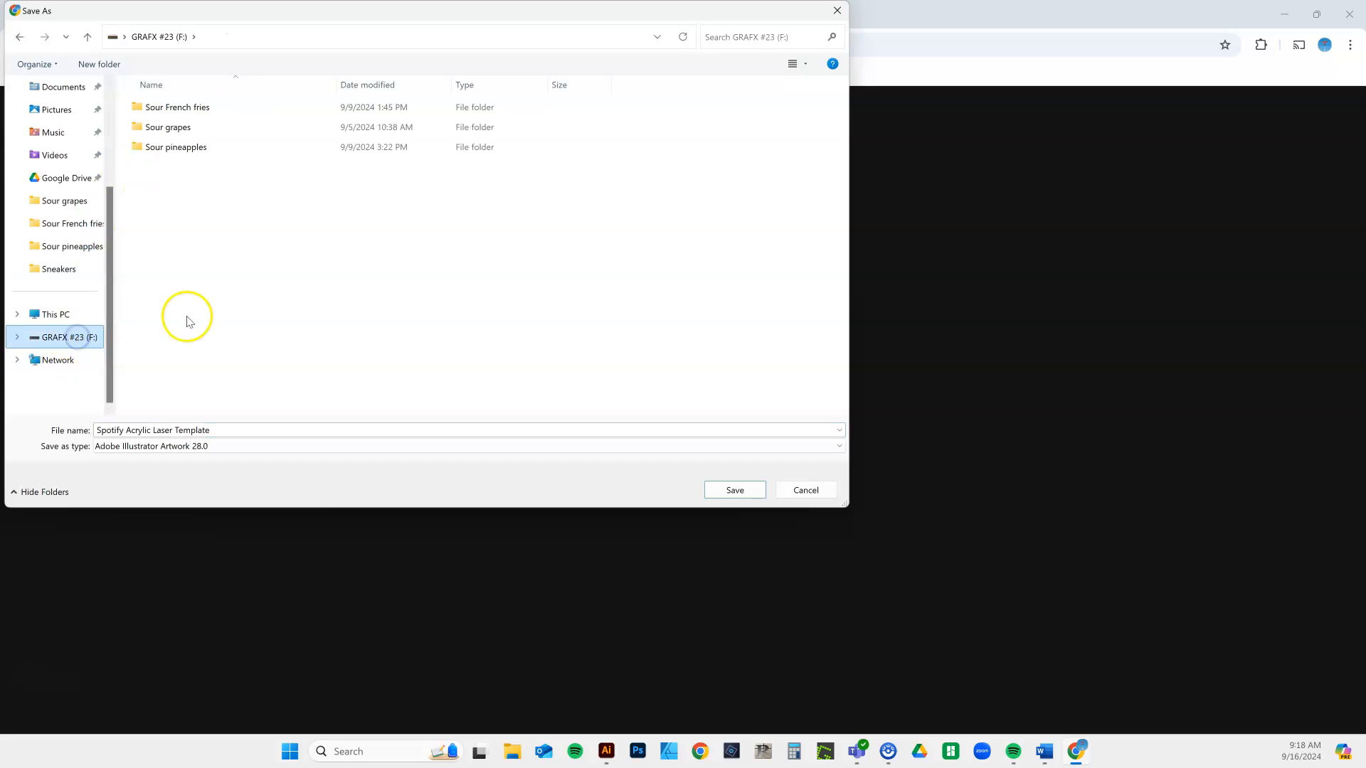
double_click(196, 107)
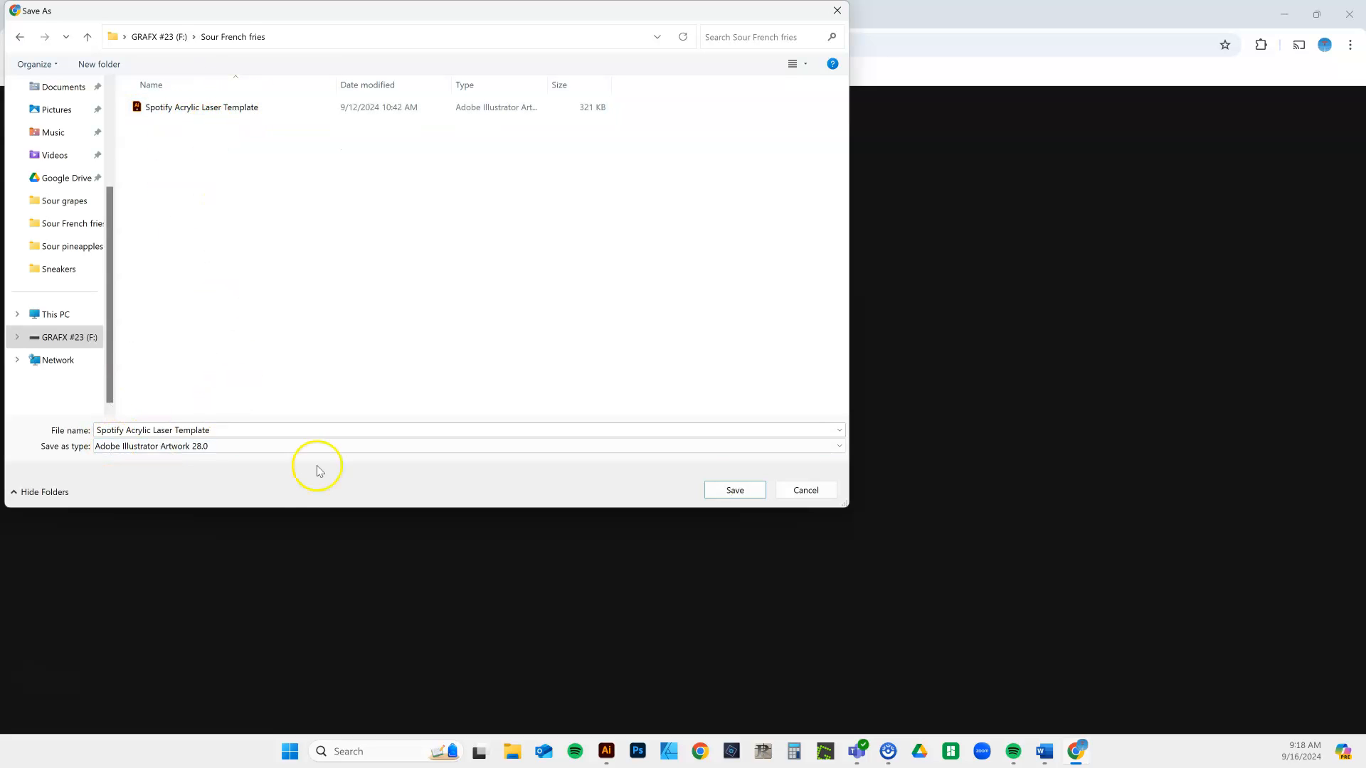
left_click(220, 431)
type("2")
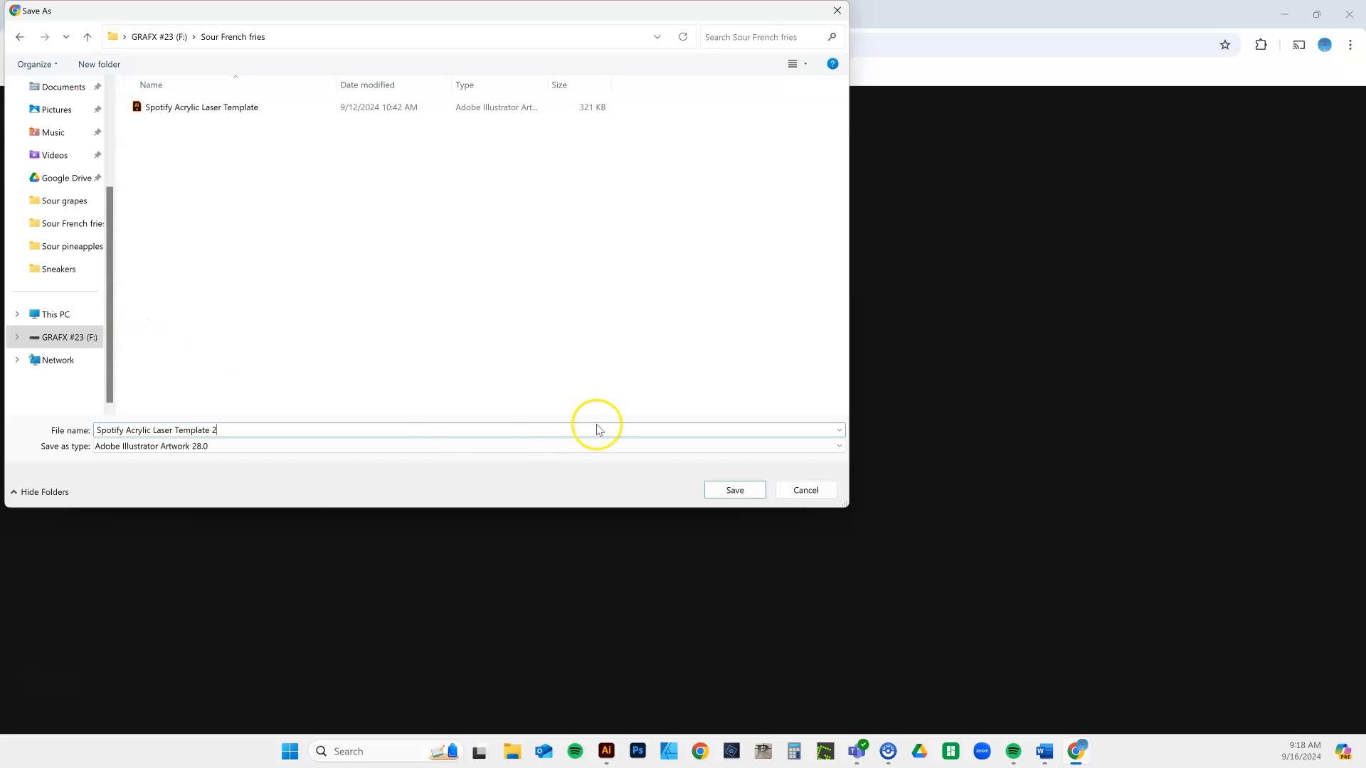
left_click(734, 490)
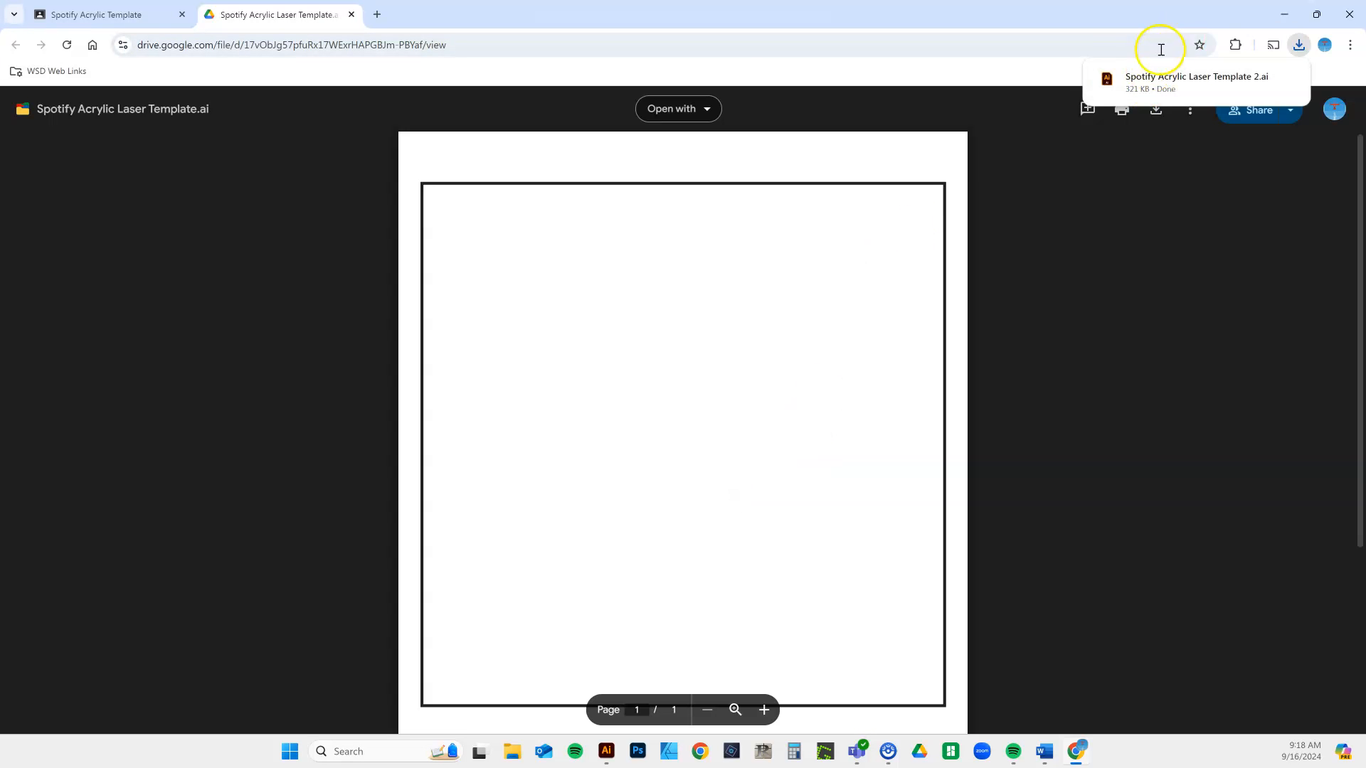
key("alt+Tab")
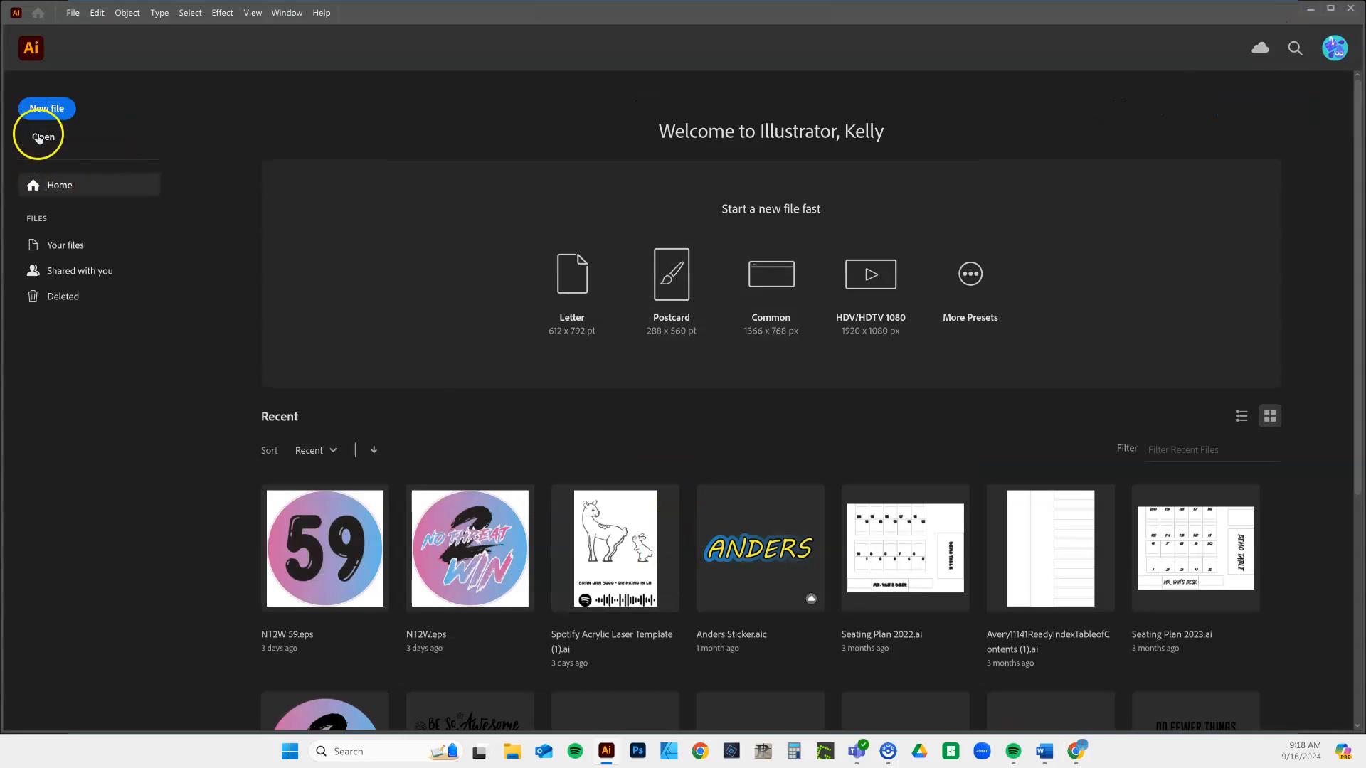
- Open Spotify Acrylic Laser Template 2 from GRAFX #23 (F:) > Sour French fries
left_click(43, 137)
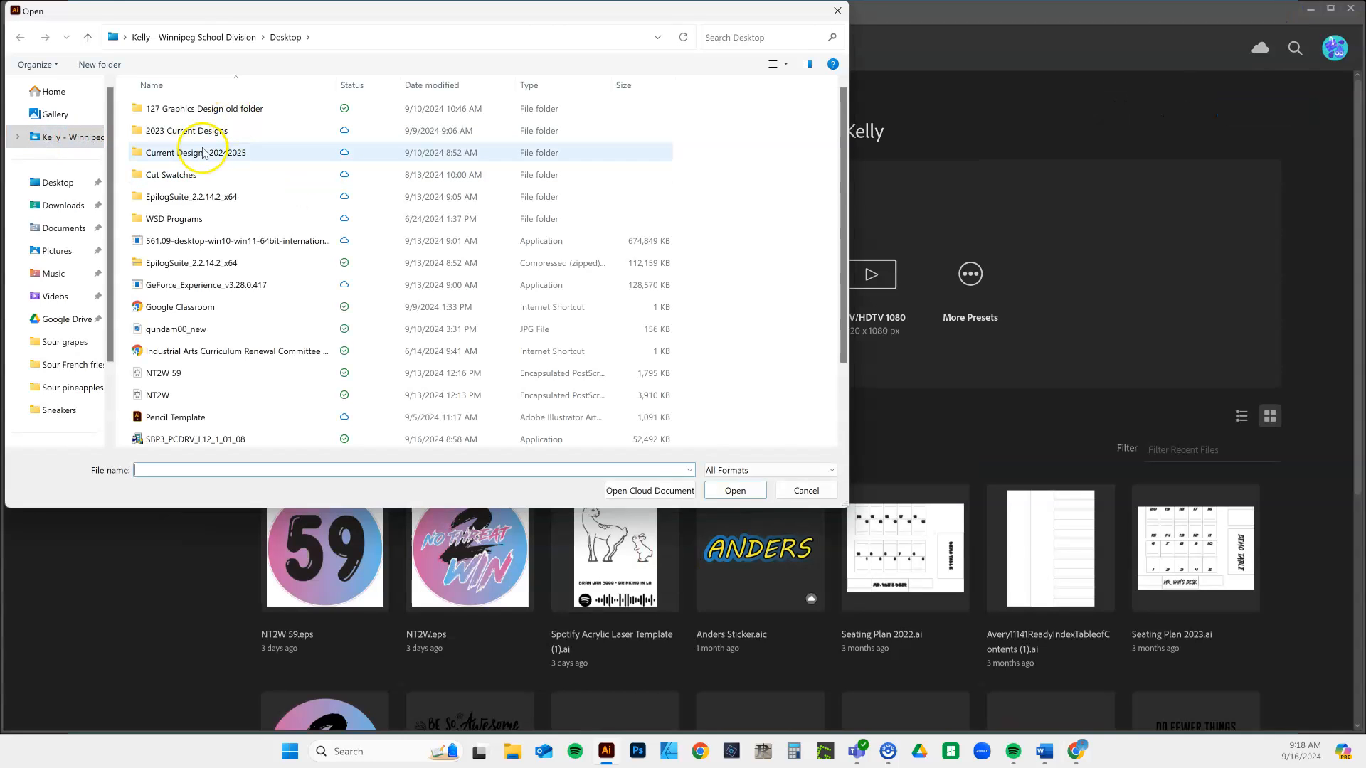
scroll(64, 300, "down", 3)
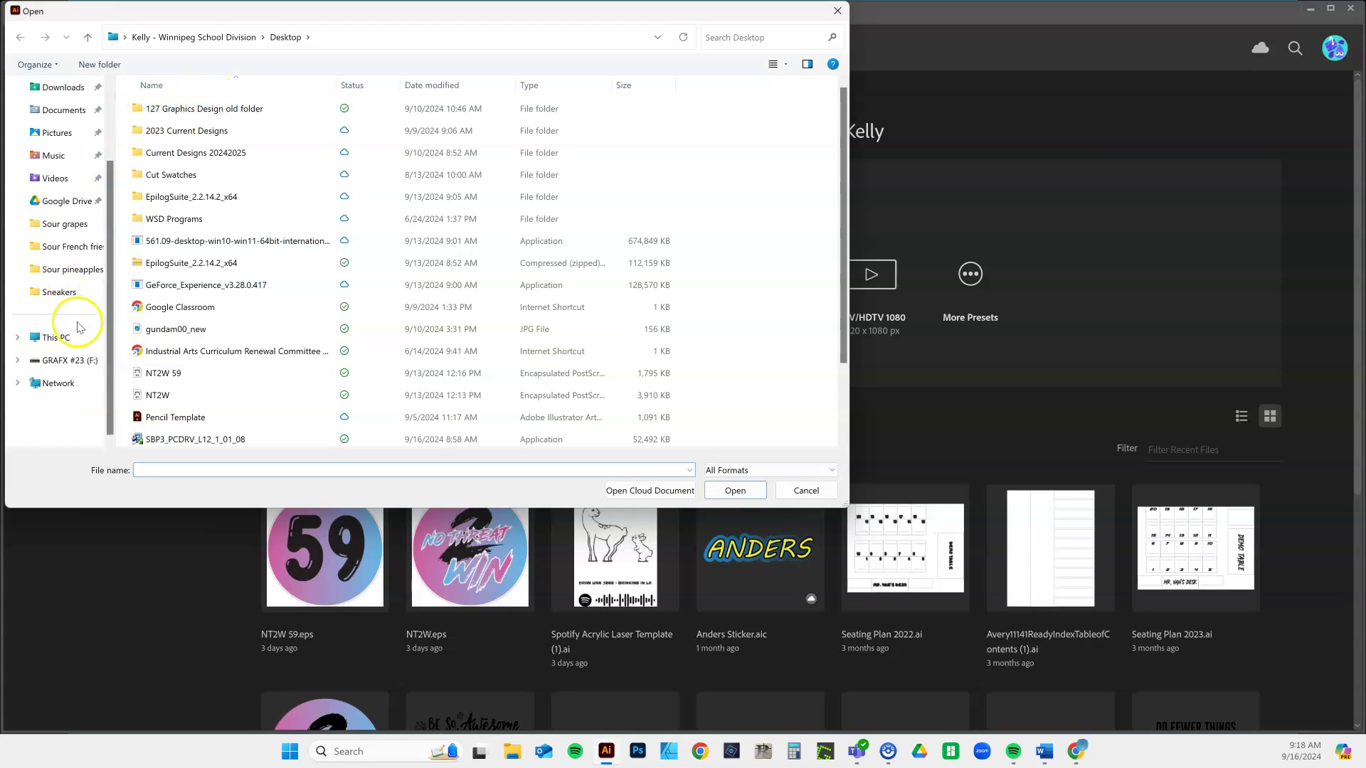
left_click(70, 359)
double_click(176, 108)
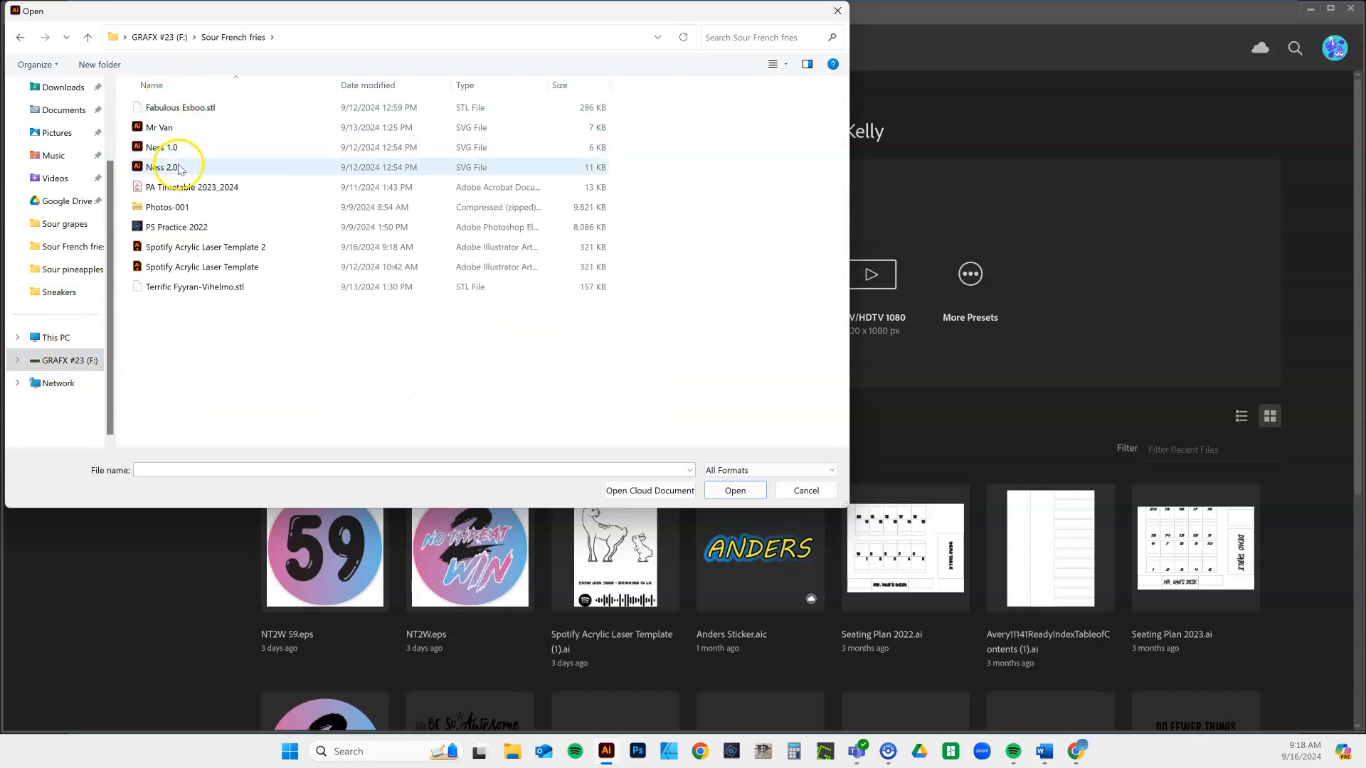
left_click(205, 247)
left_click(734, 490)
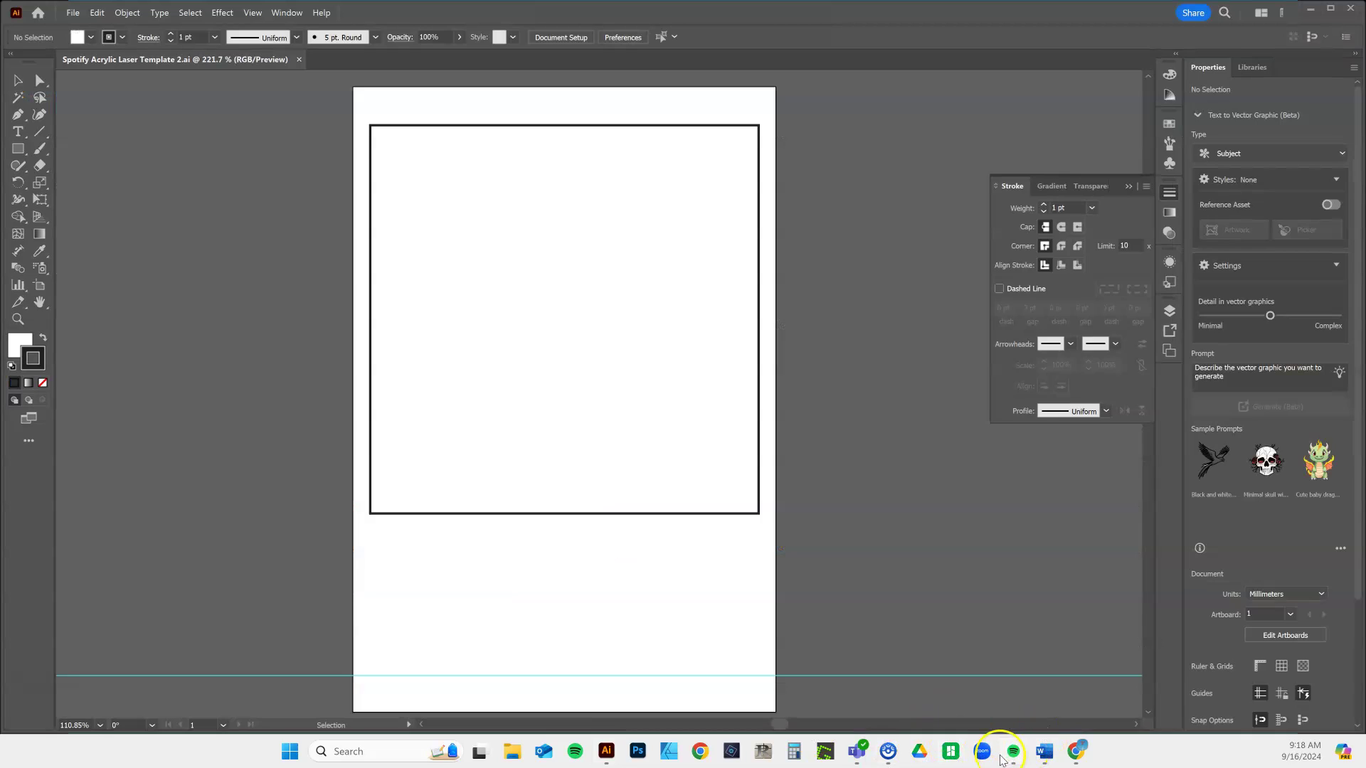
- Maximize Spotify and go to the Gorillaz artist page
left_click(1000, 751)
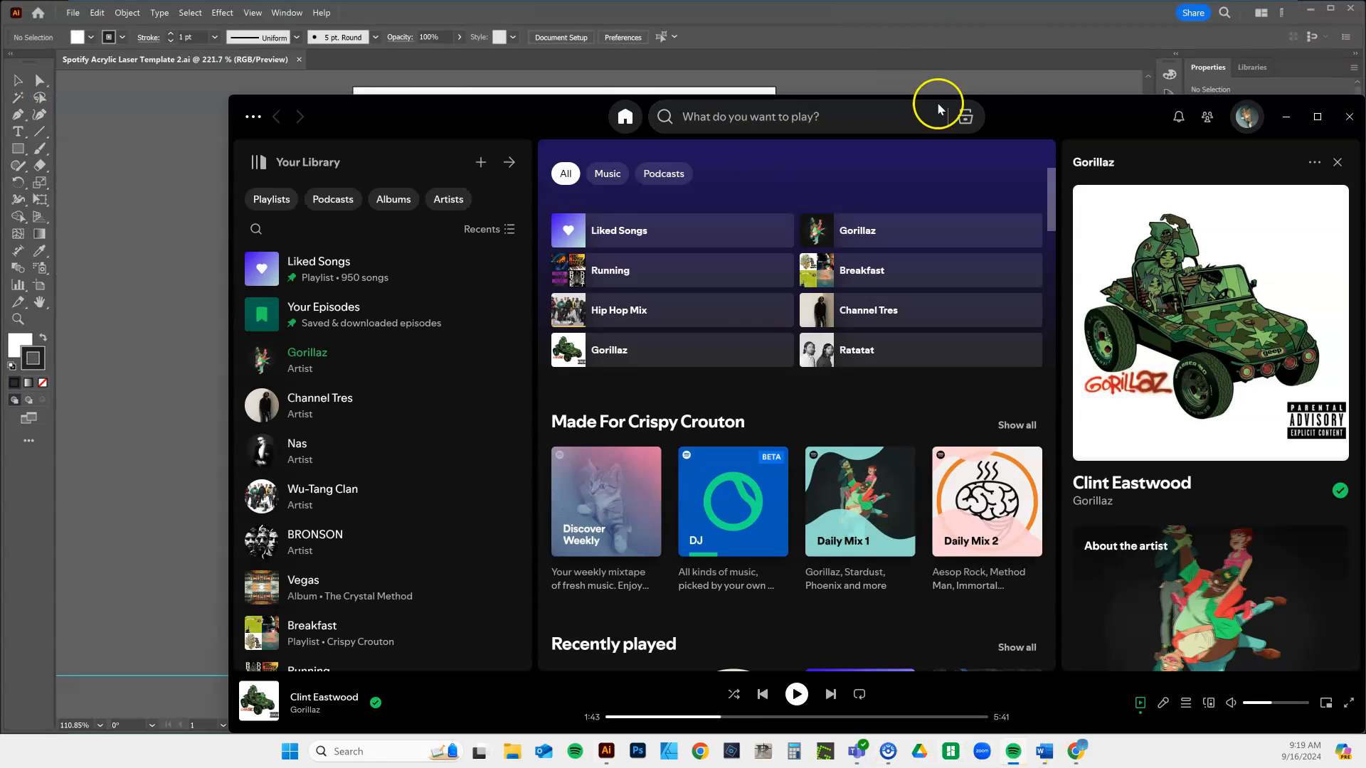
left_click_drag(950, 112, 960, 22)
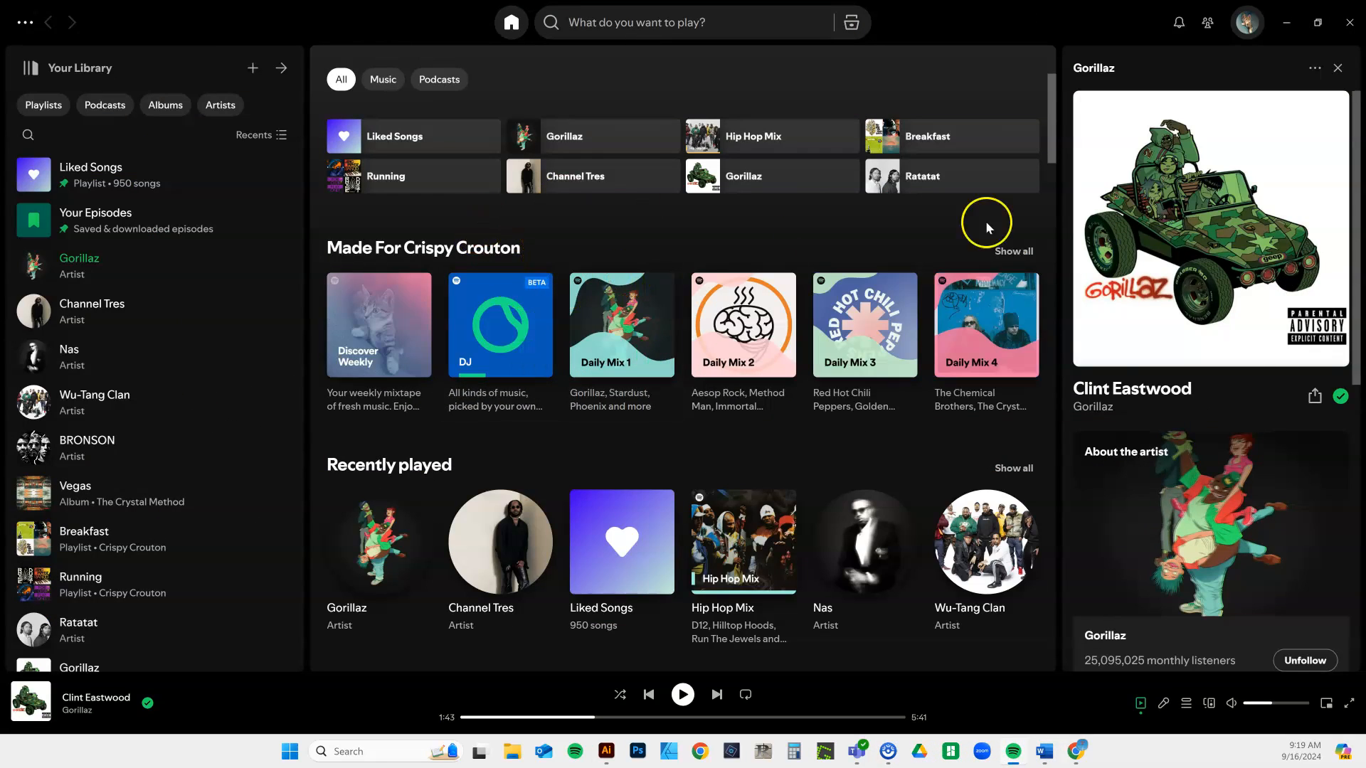
mouse_move(321, 496)
left_click(80, 264)
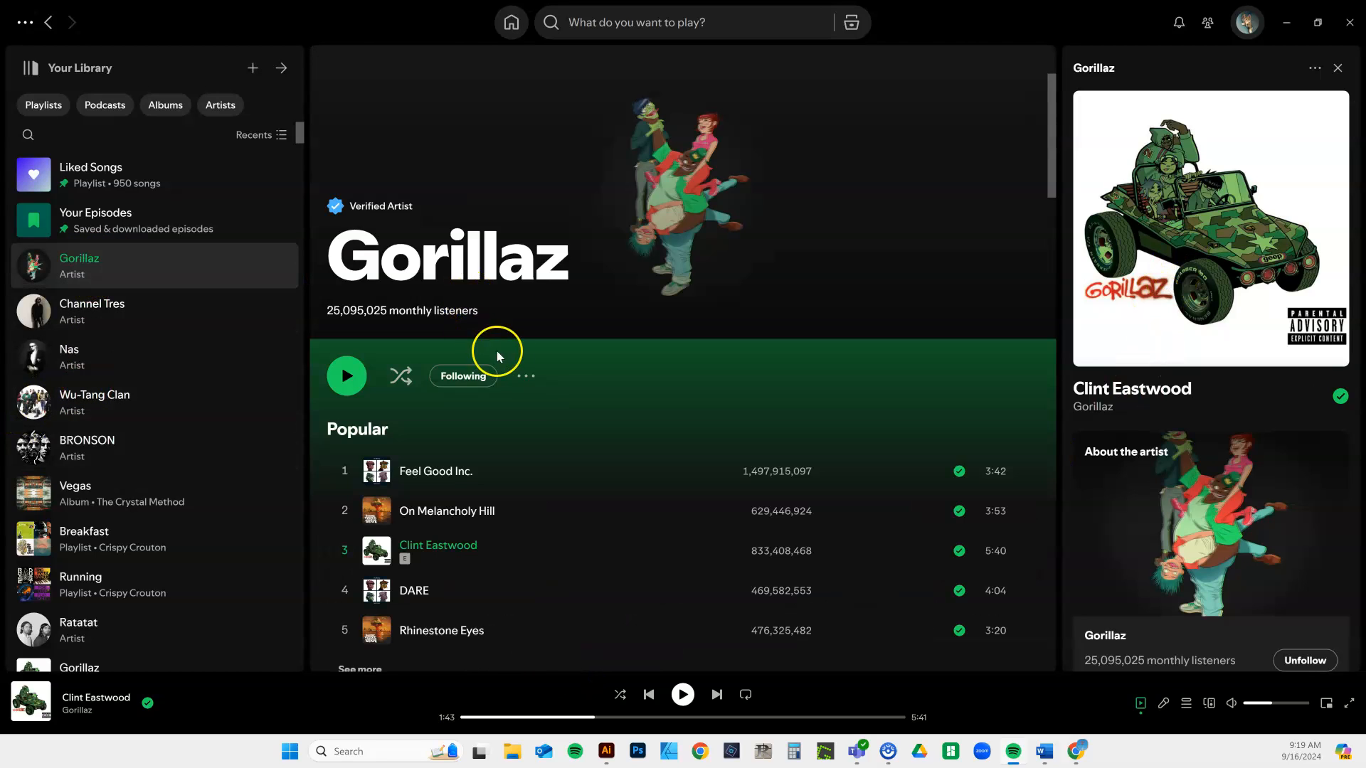
scroll(592, 469, "down", 1)
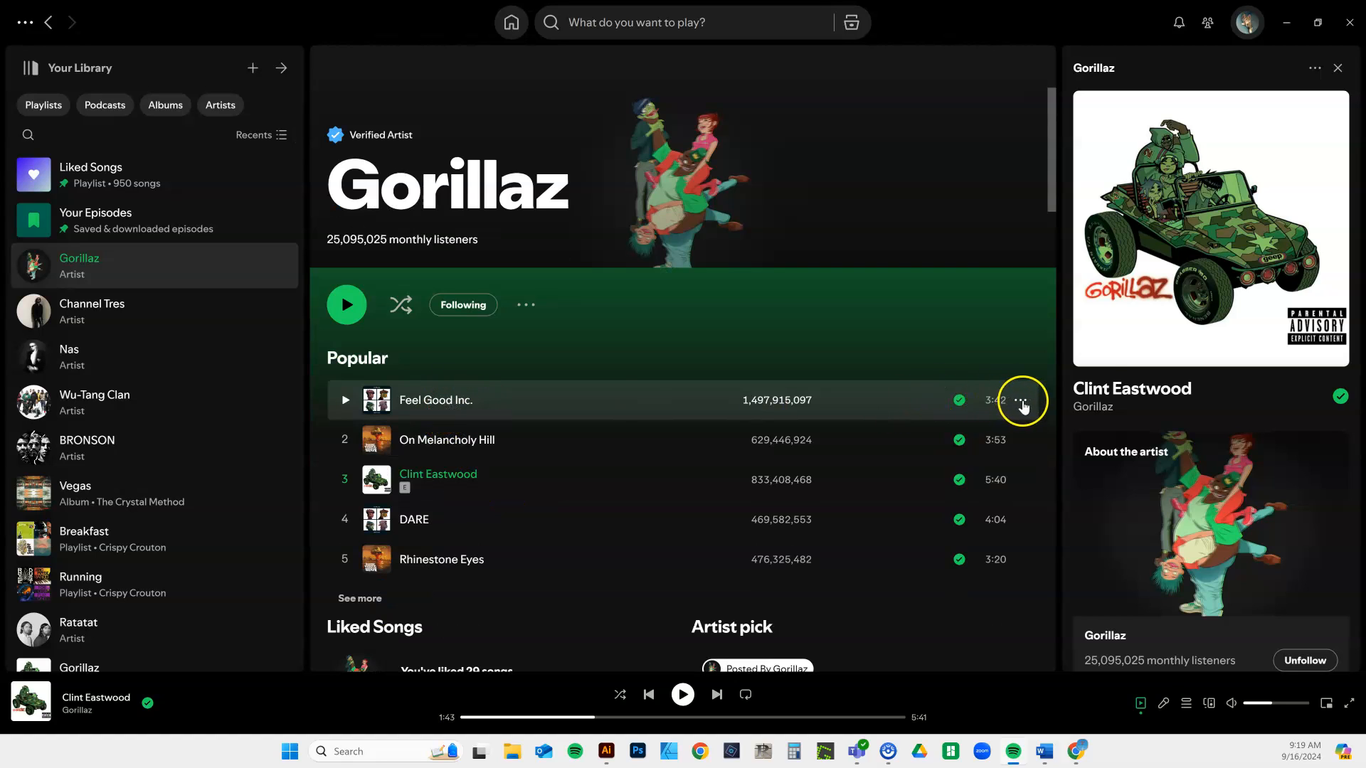
- Copy the song link for Feel Good Inc. and minimize Spotify
left_click(1021, 400)
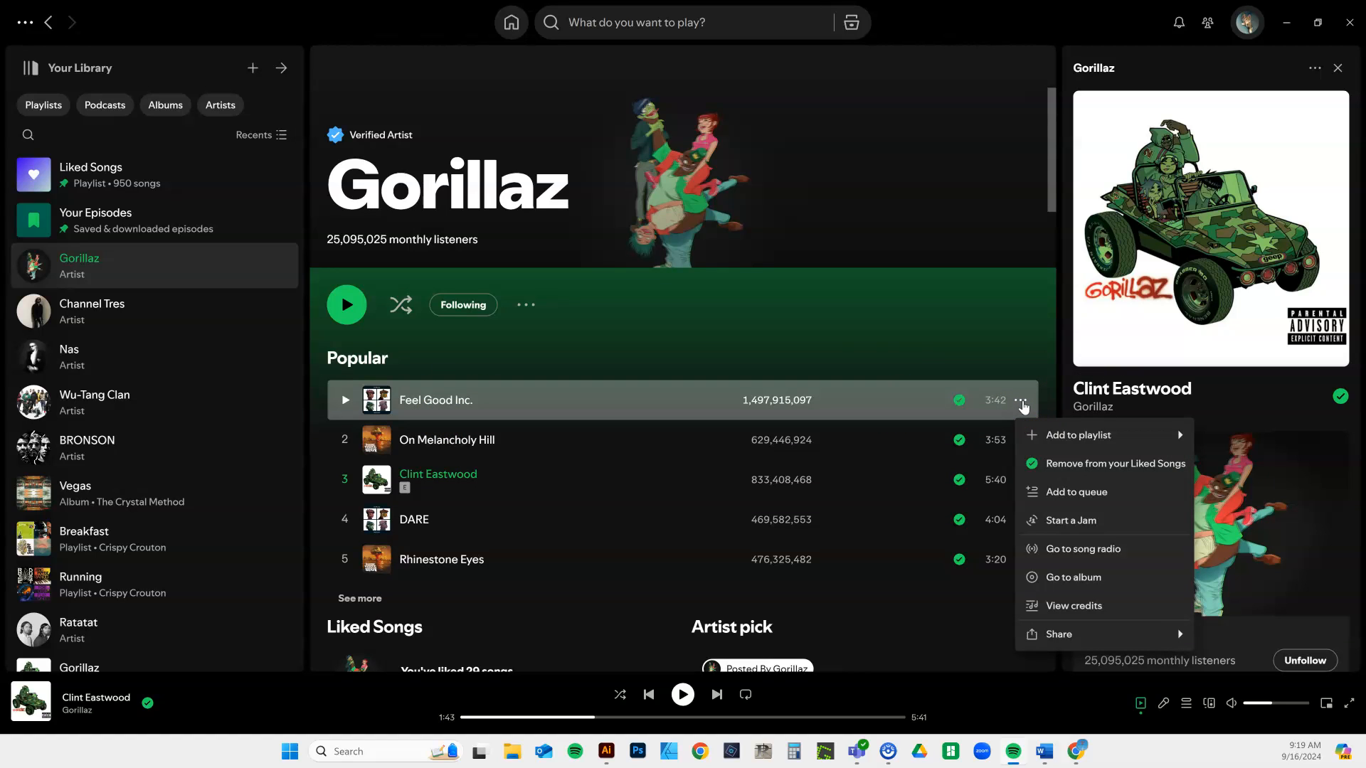
mouse_move(1067, 633)
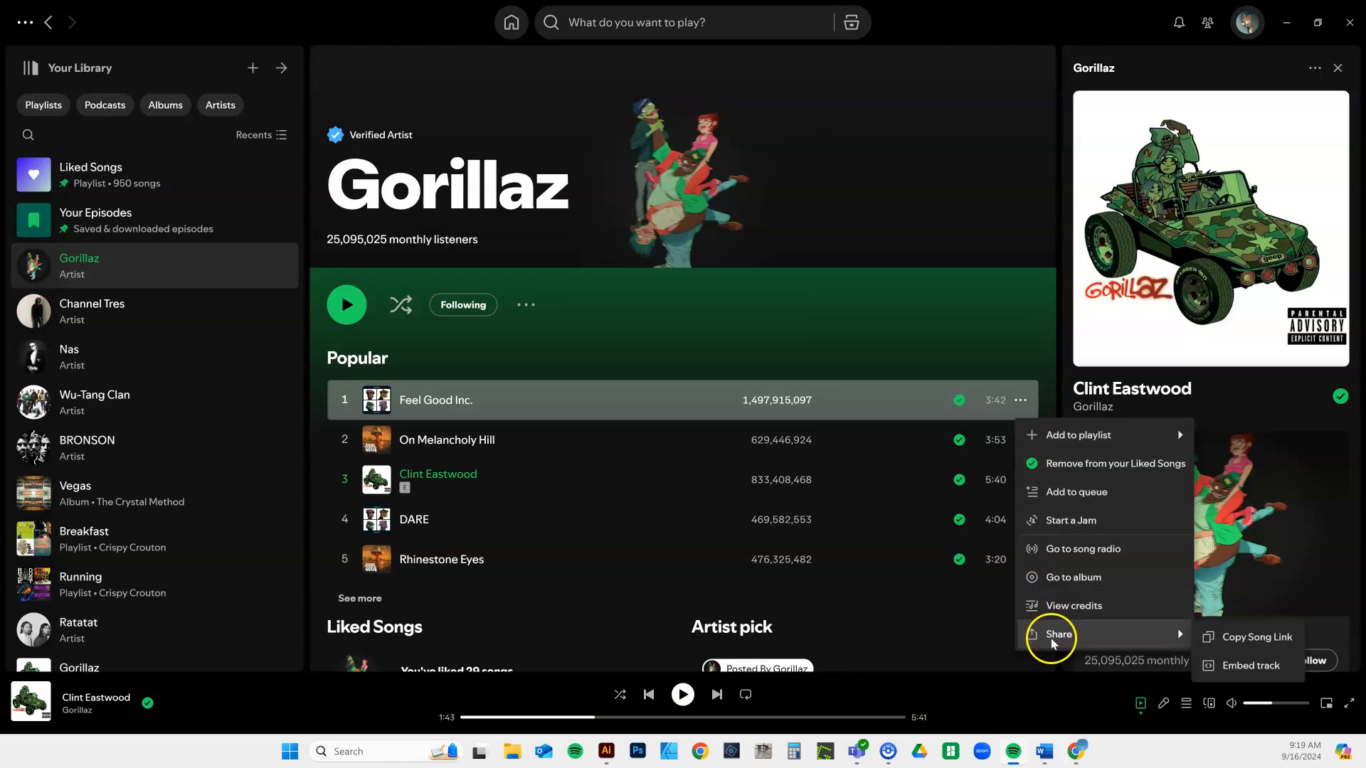
left_click(1256, 637)
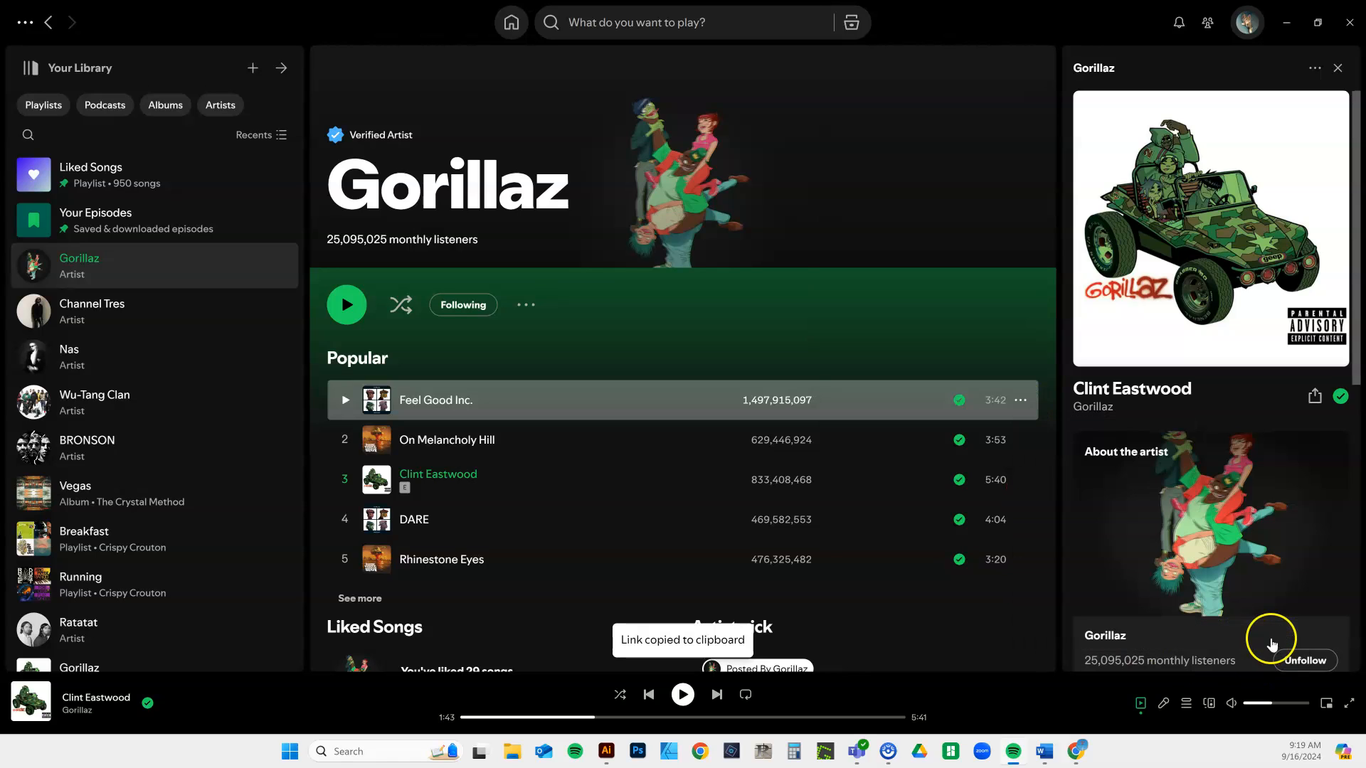
left_click(1295, 17)
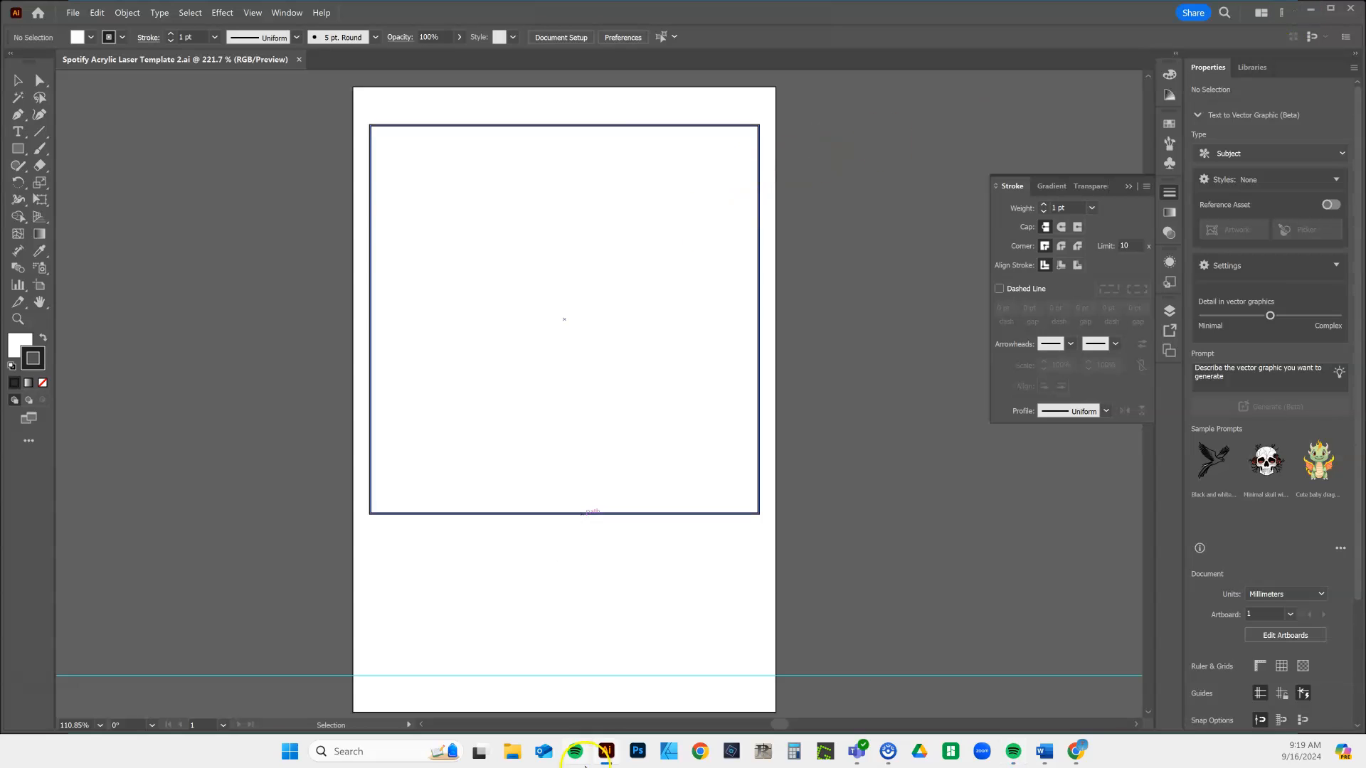
- In a new Chrome tab, search for a Spotify code generator
left_click(699, 751)
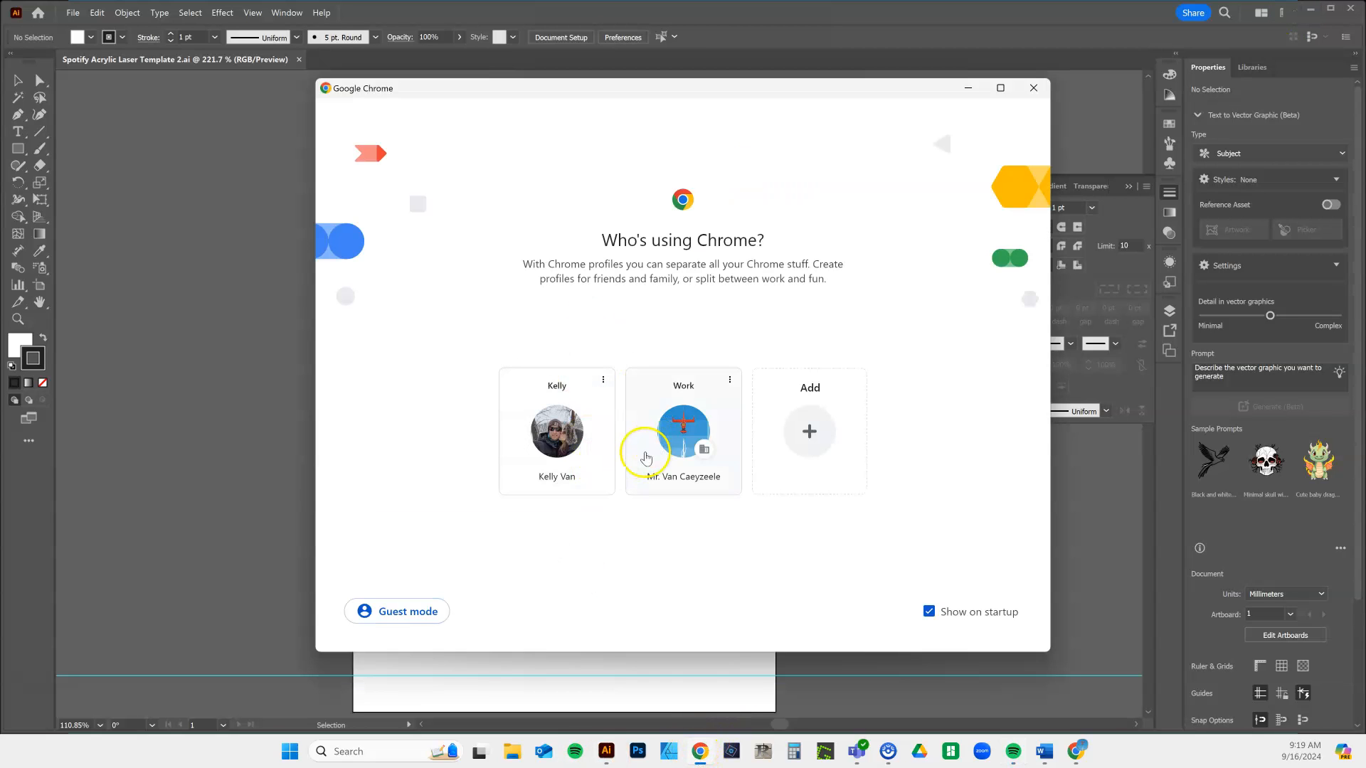
left_click(684, 431)
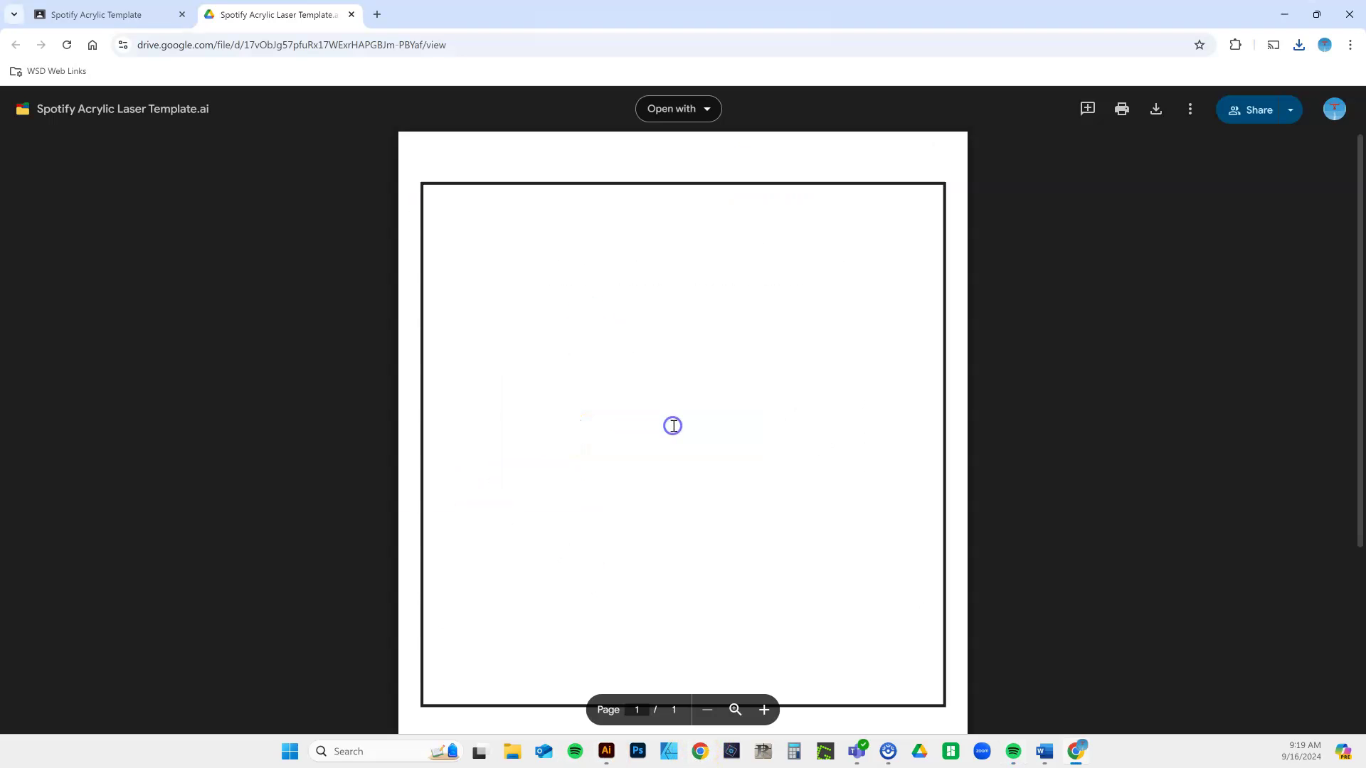
left_click(376, 14)
type("spotify")
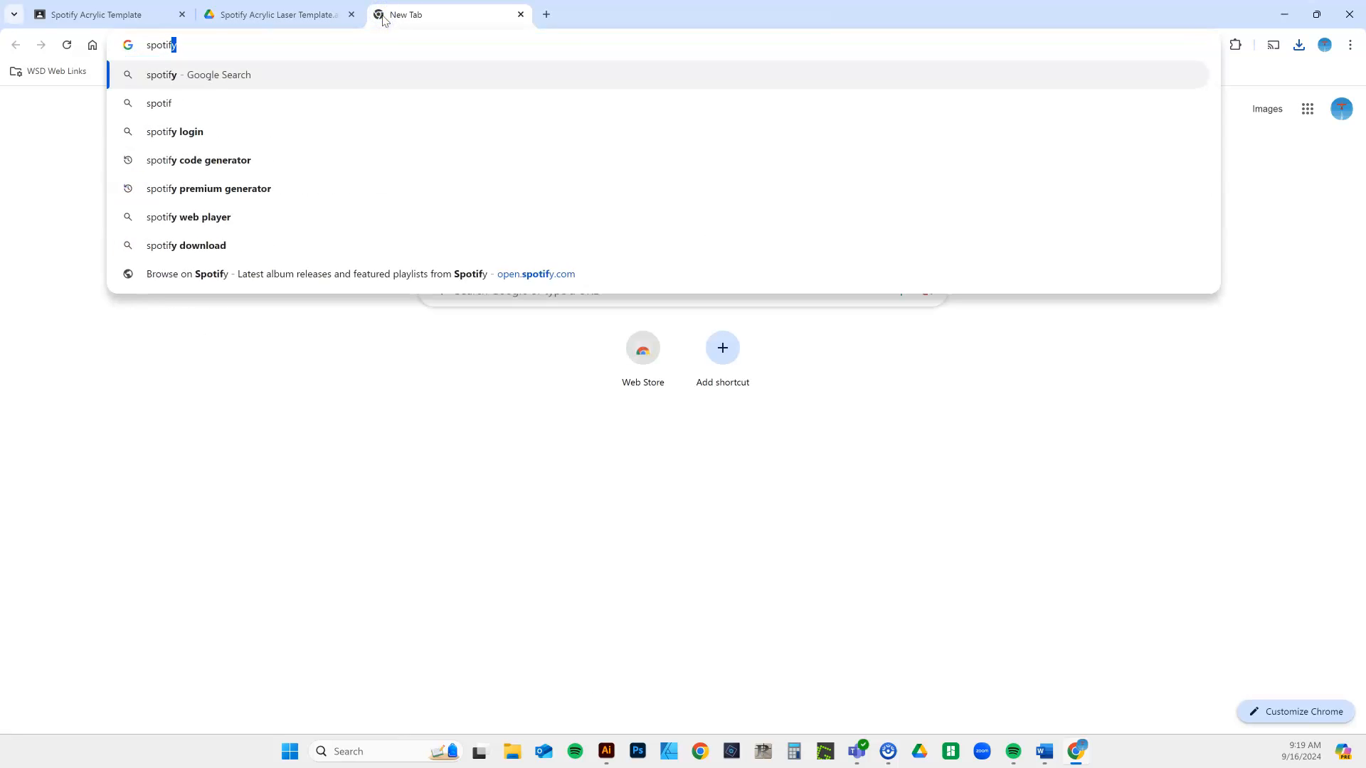
type(" cod")
key("Return")
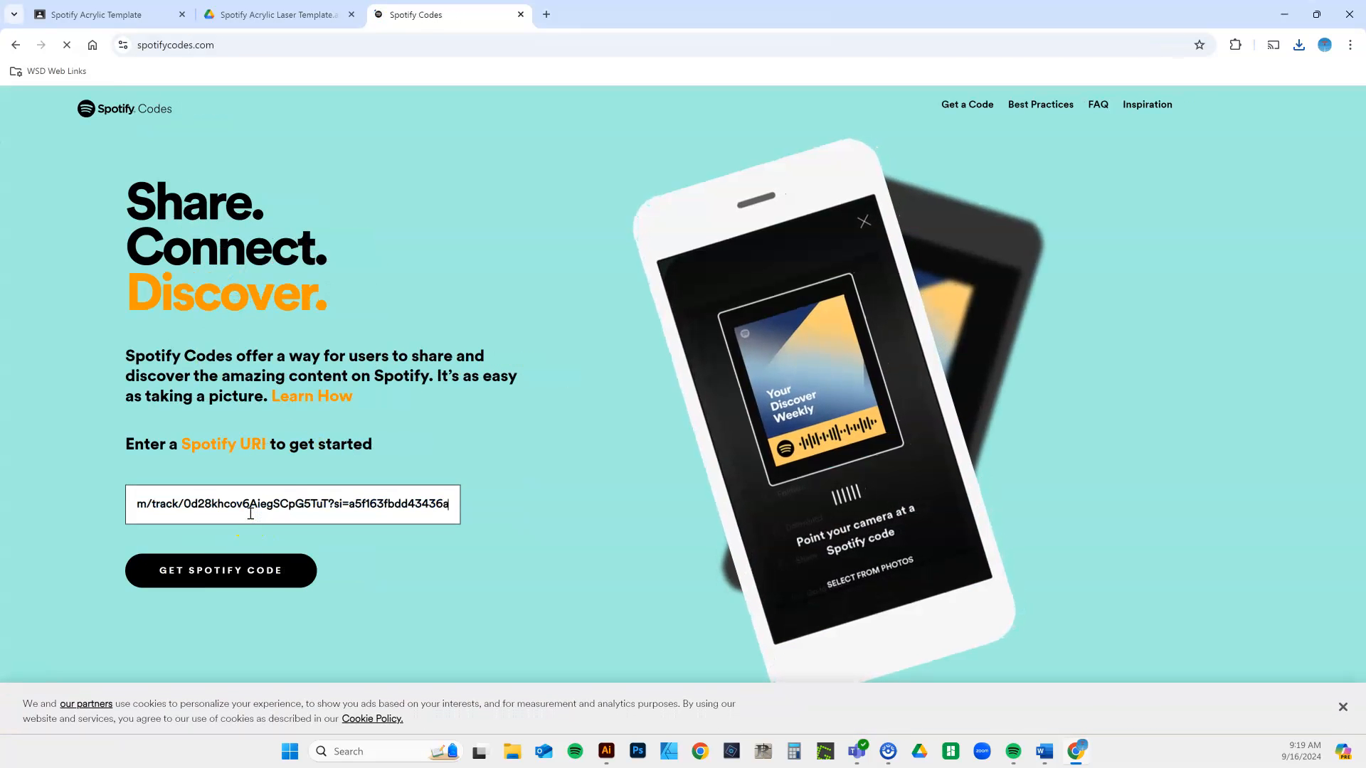
- Generate a Spotify code from the Feel Good Inc. link with black bars
left_click(221, 570)
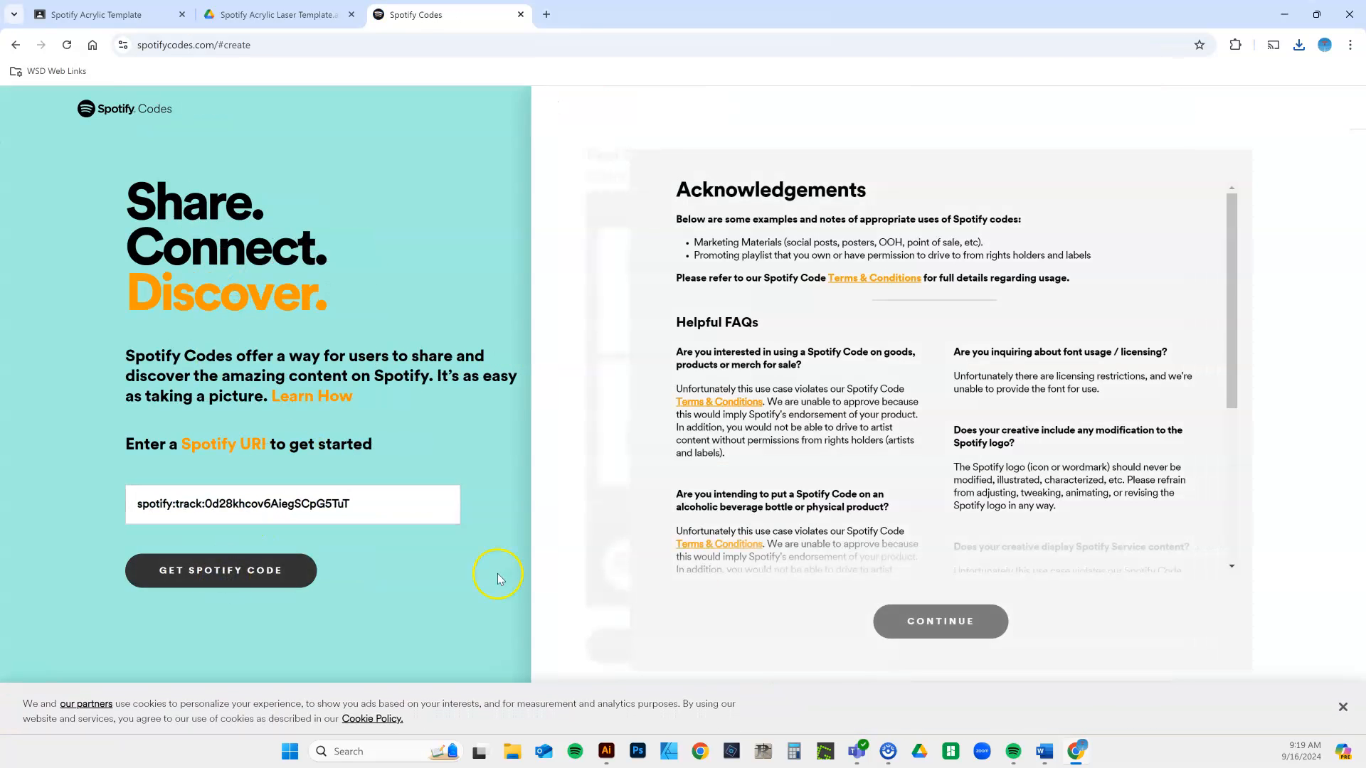
scroll(919, 474, "down", 5)
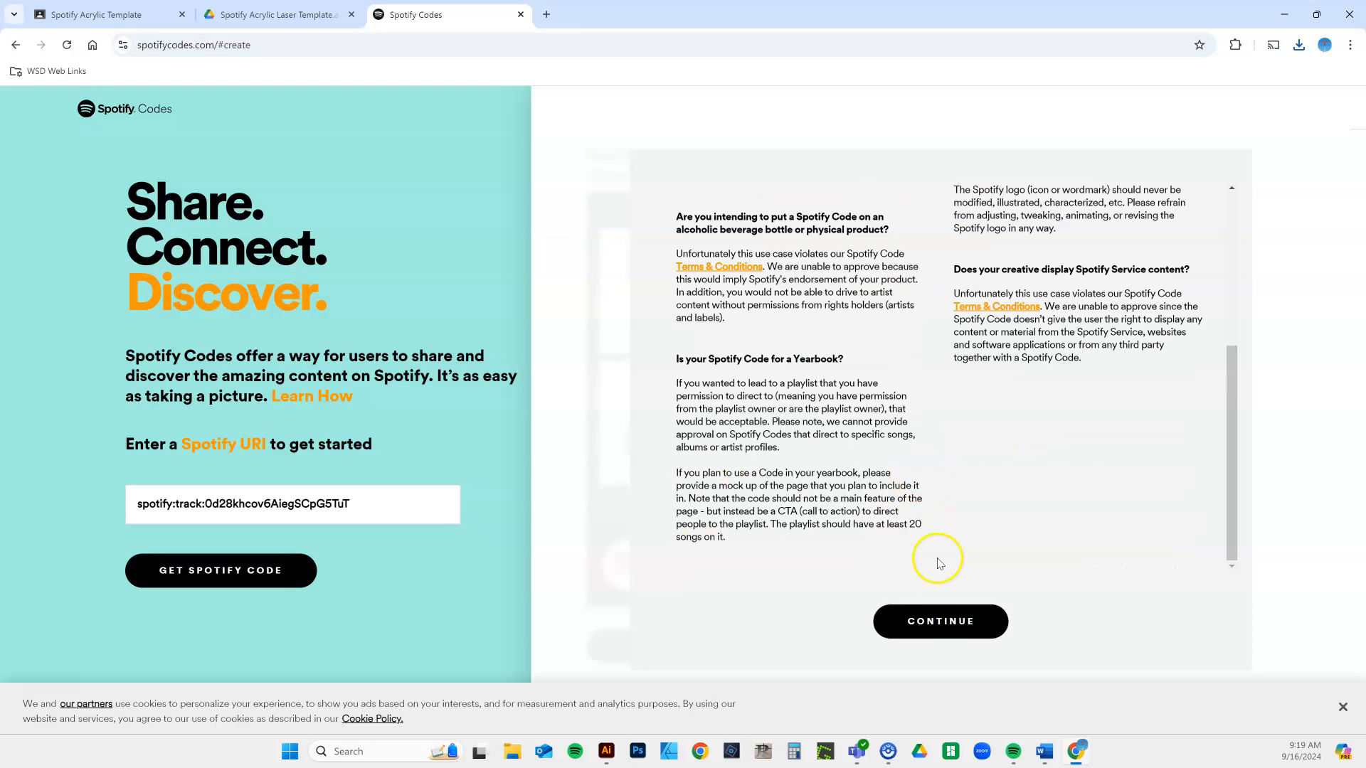
left_click(940, 623)
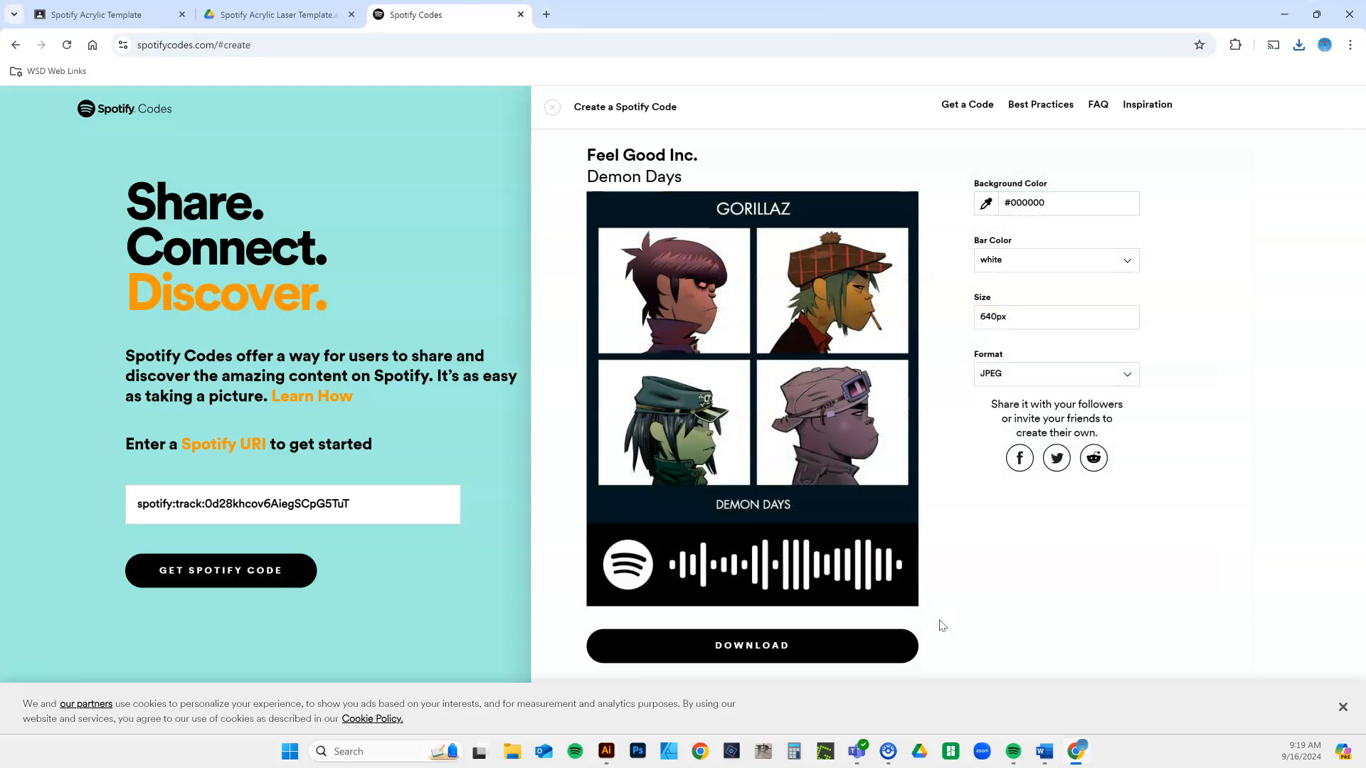
left_click(1015, 261)
left_click(994, 306)
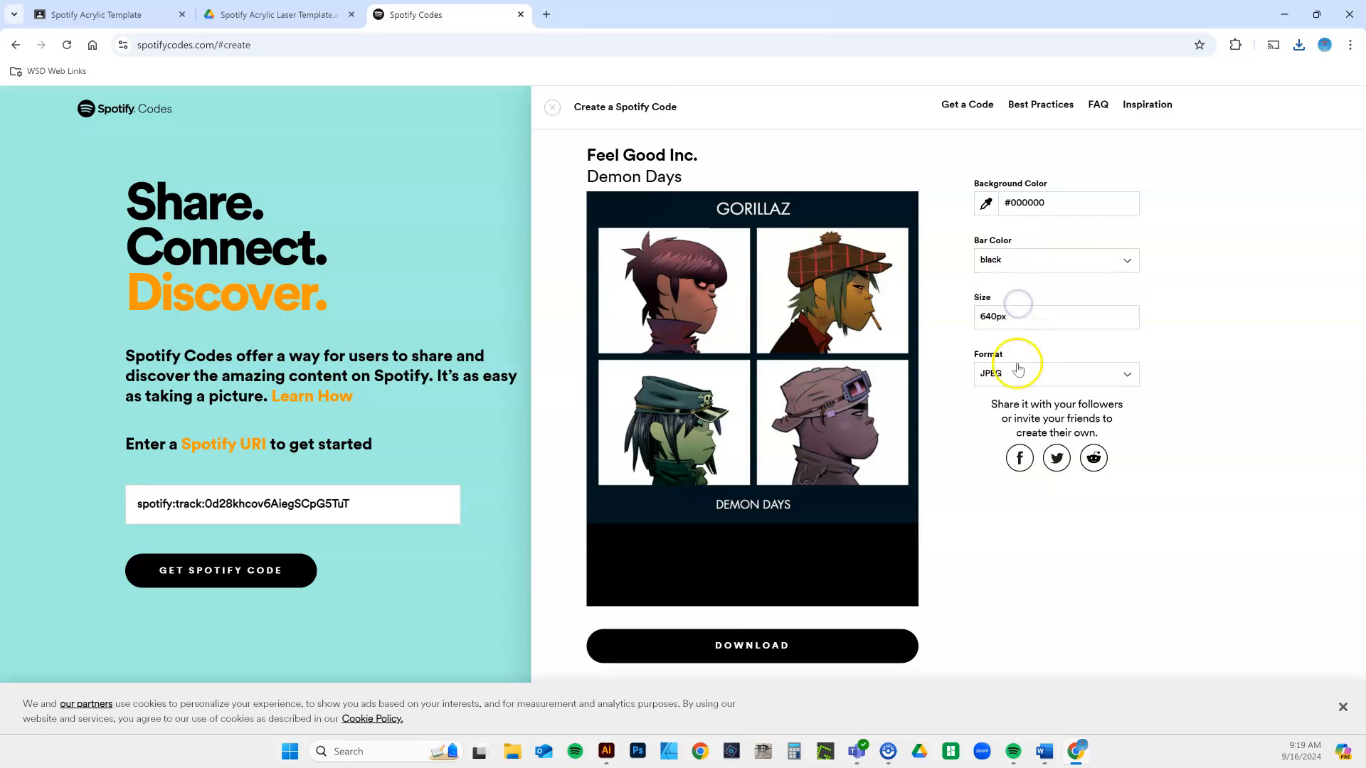
- Download the code as SVG into GRAFX #23 (F:) > Sour French fries and return to Illustrator
left_click(1018, 376)
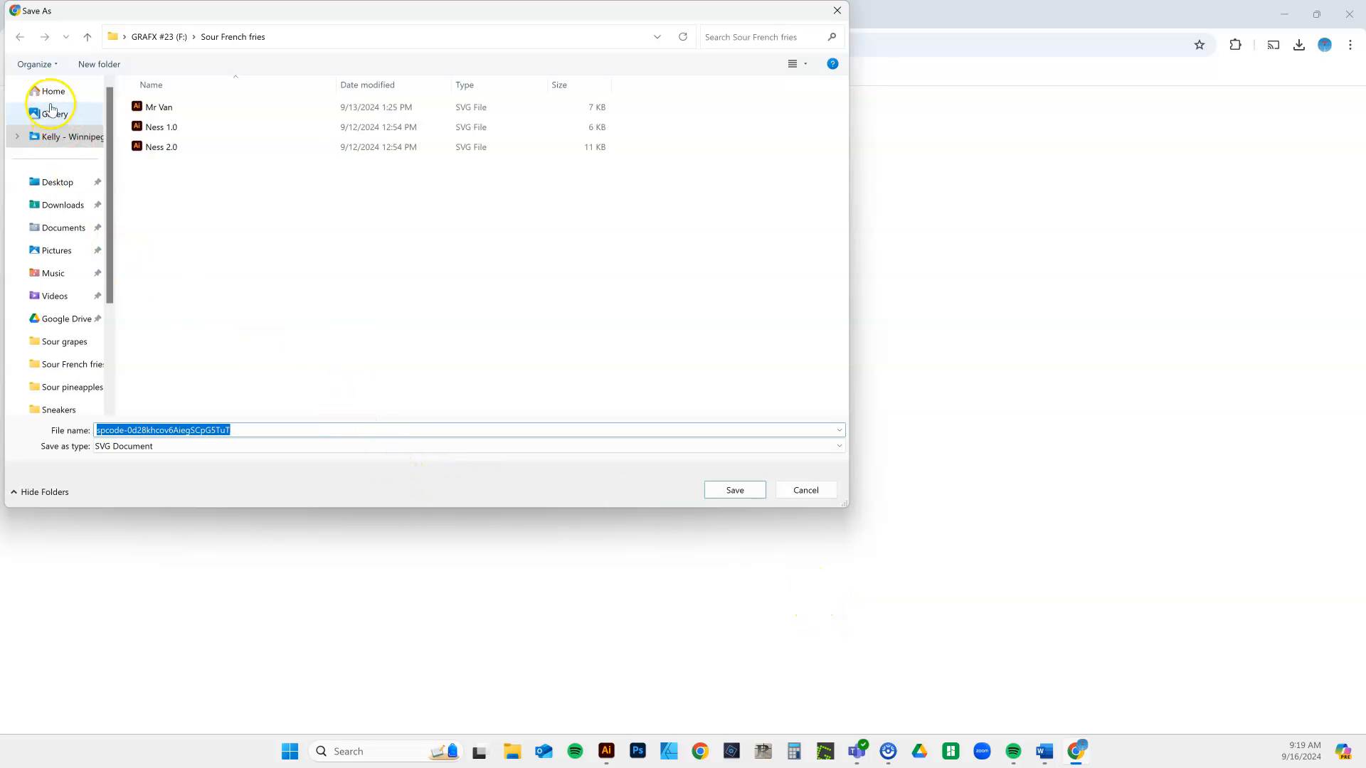
scroll(54, 320, "down", 3)
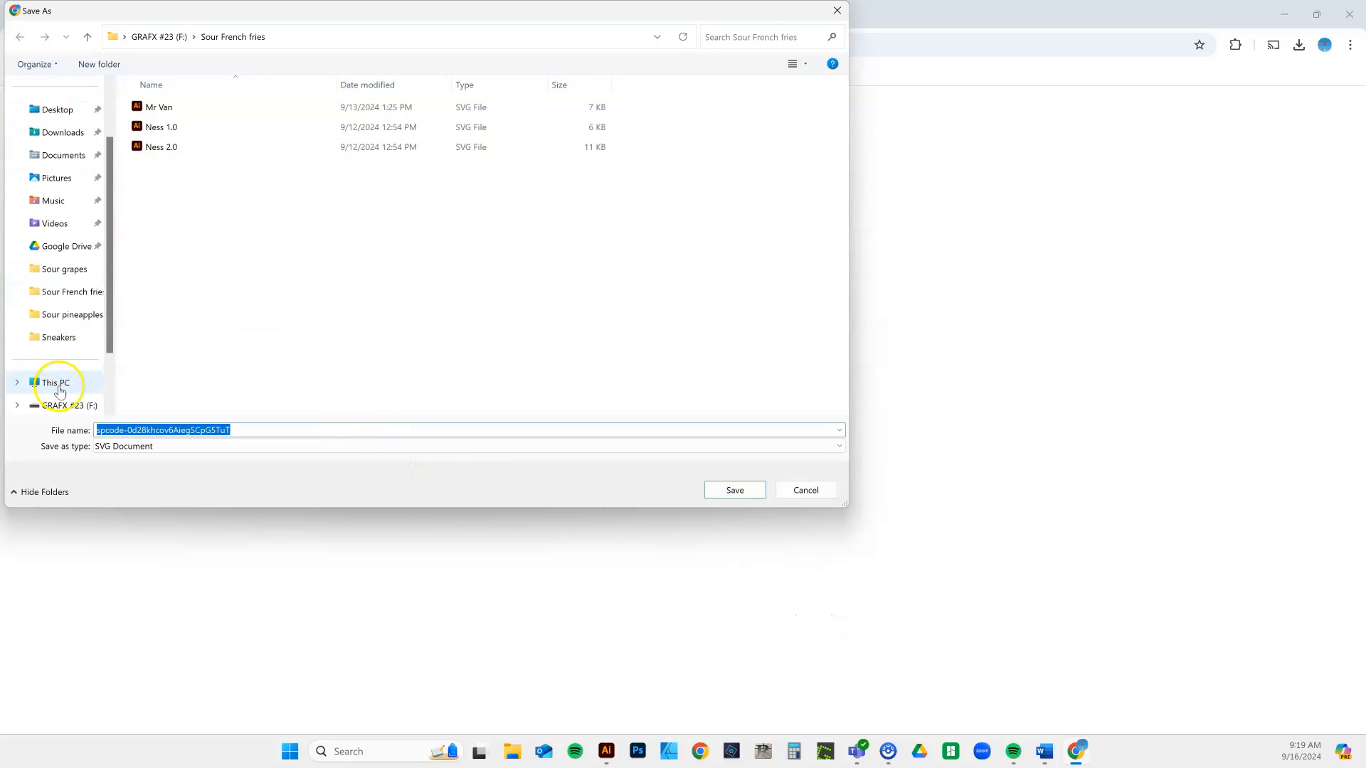
left_click(69, 405)
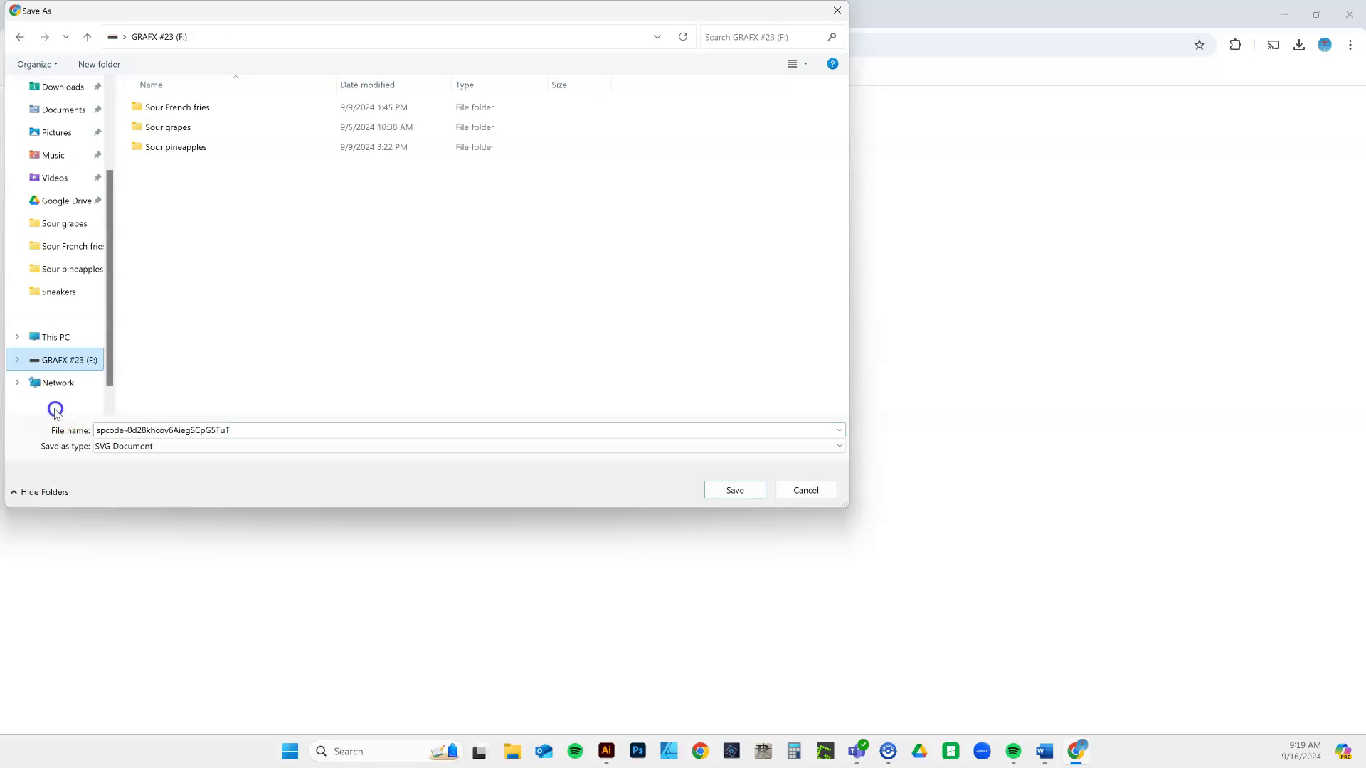
double_click(177, 107)
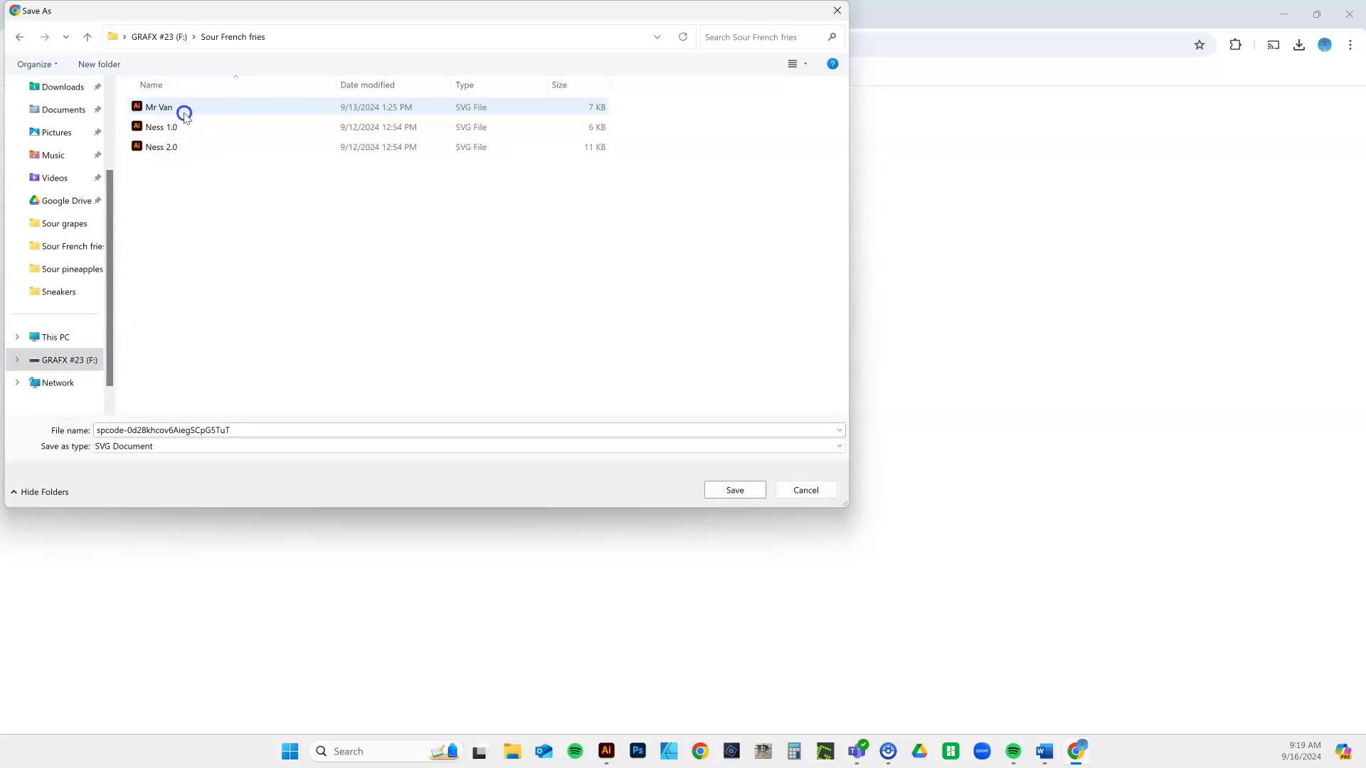
left_click(252, 430)
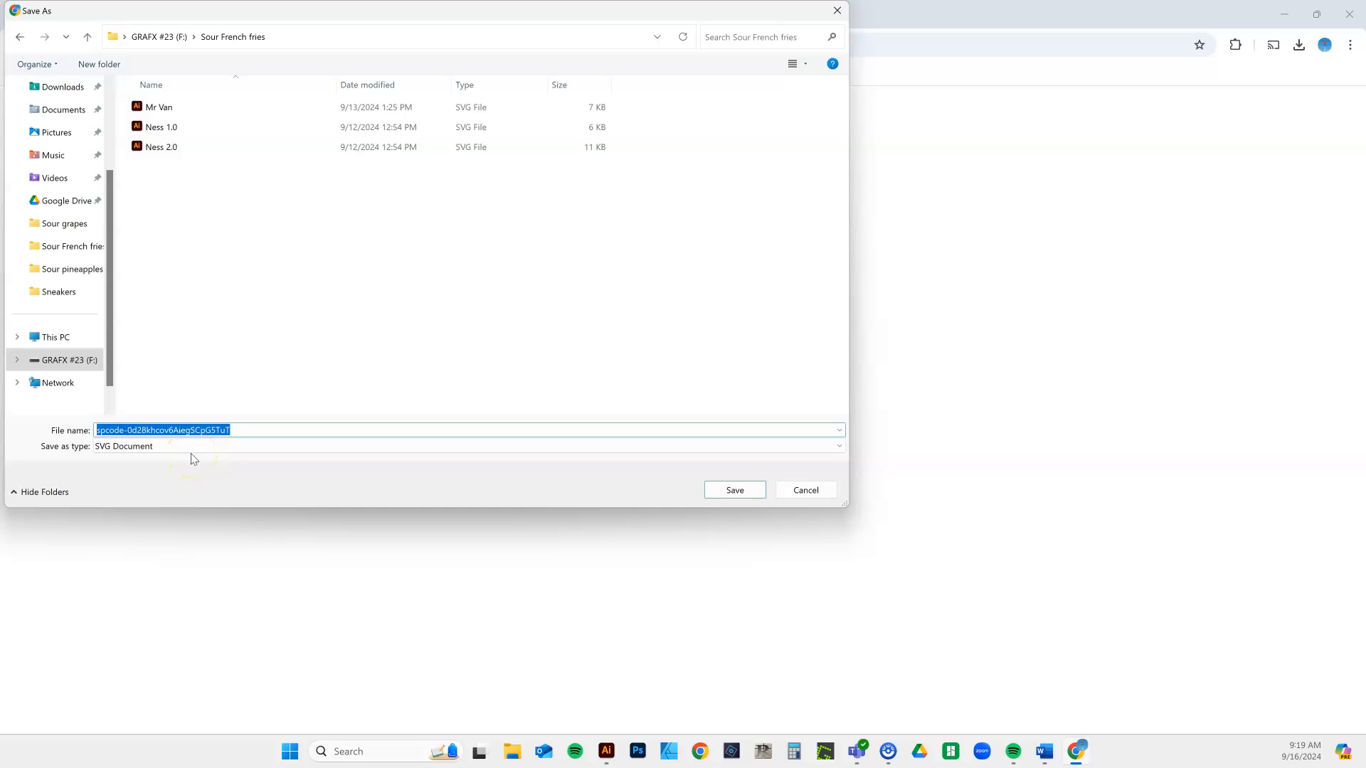
left_click(735, 489)
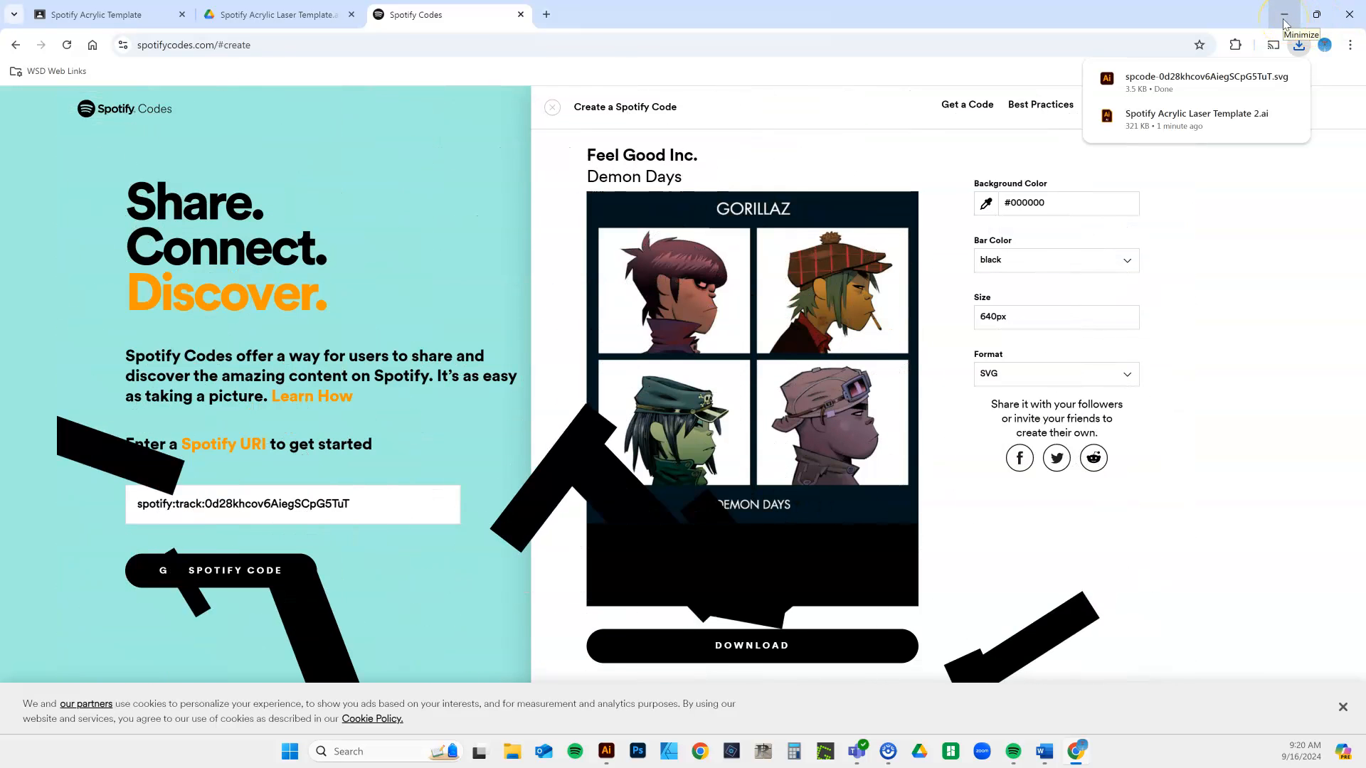
left_click(1284, 15)
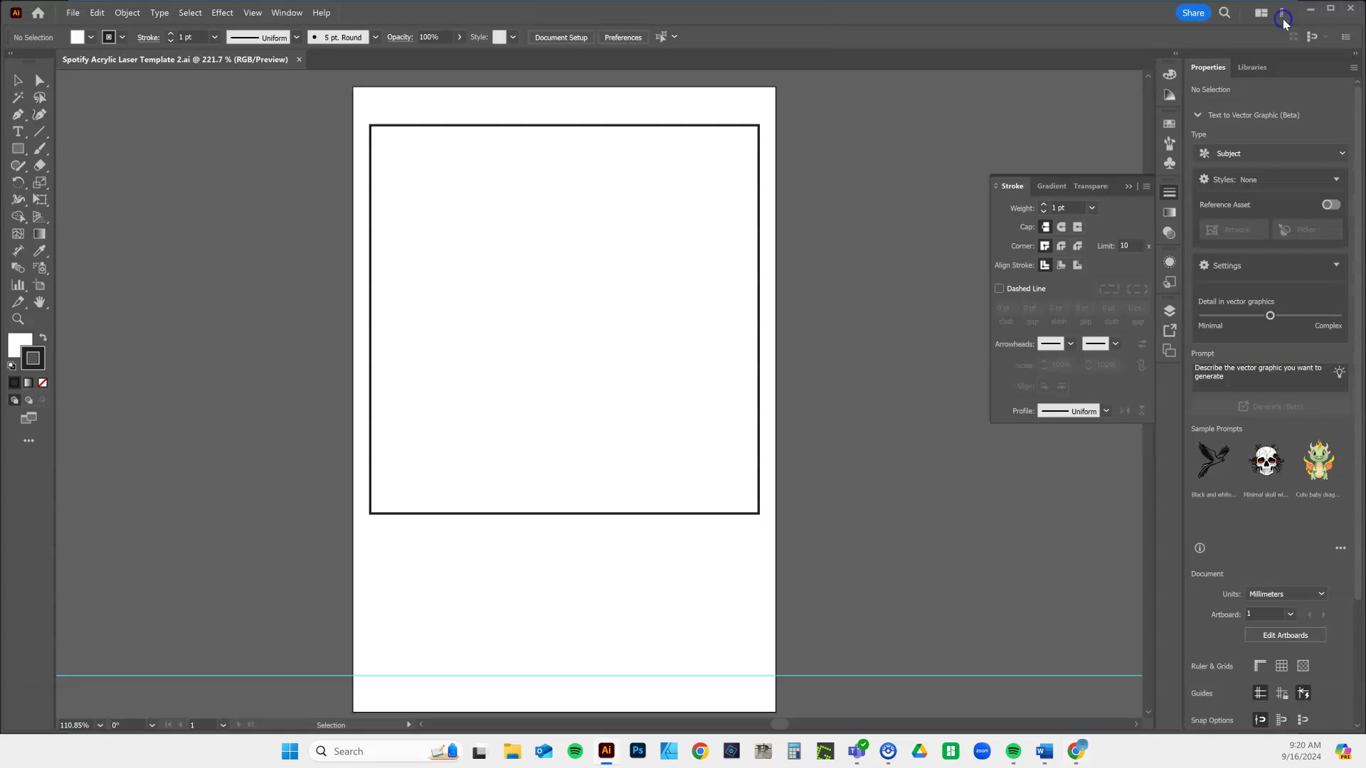
- Place the downloaded spcode SVG from Sour French fries into the template document
left_click(72, 14)
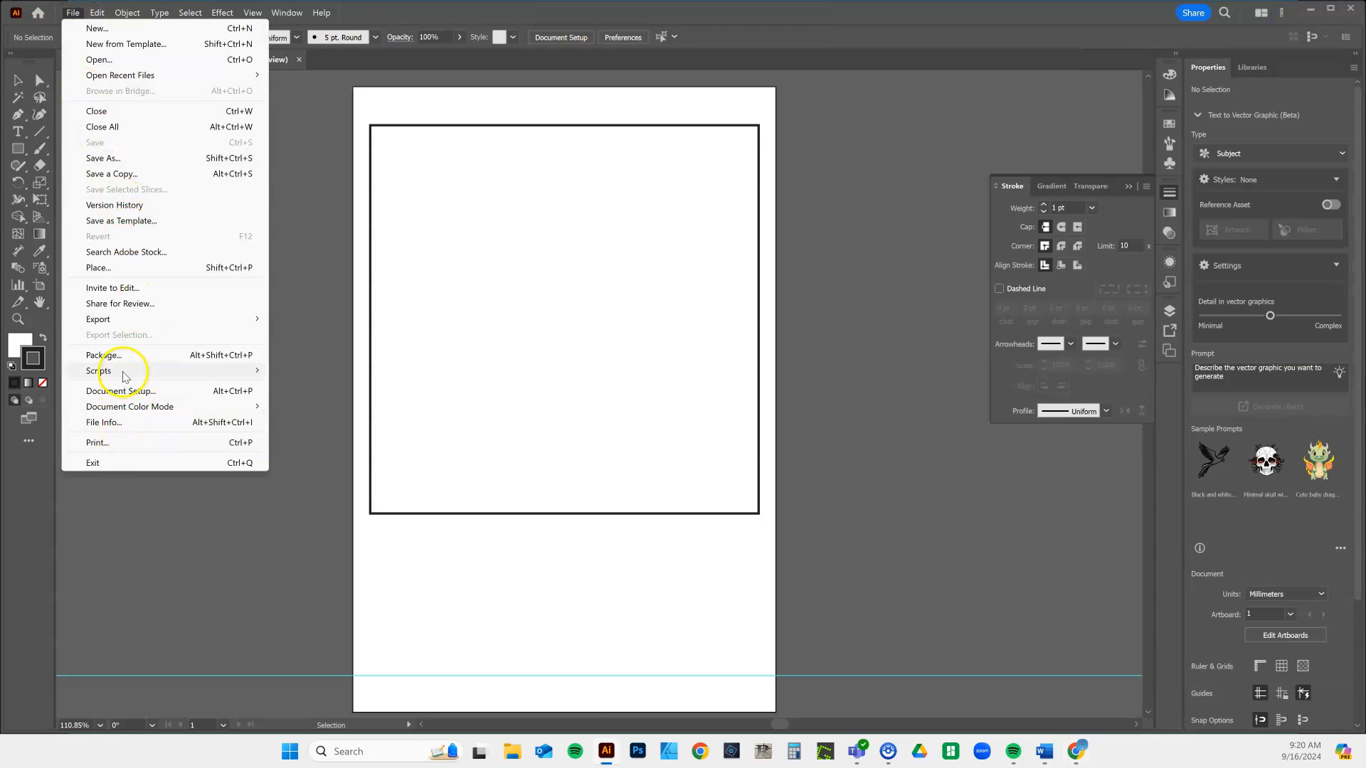
left_click(102, 269)
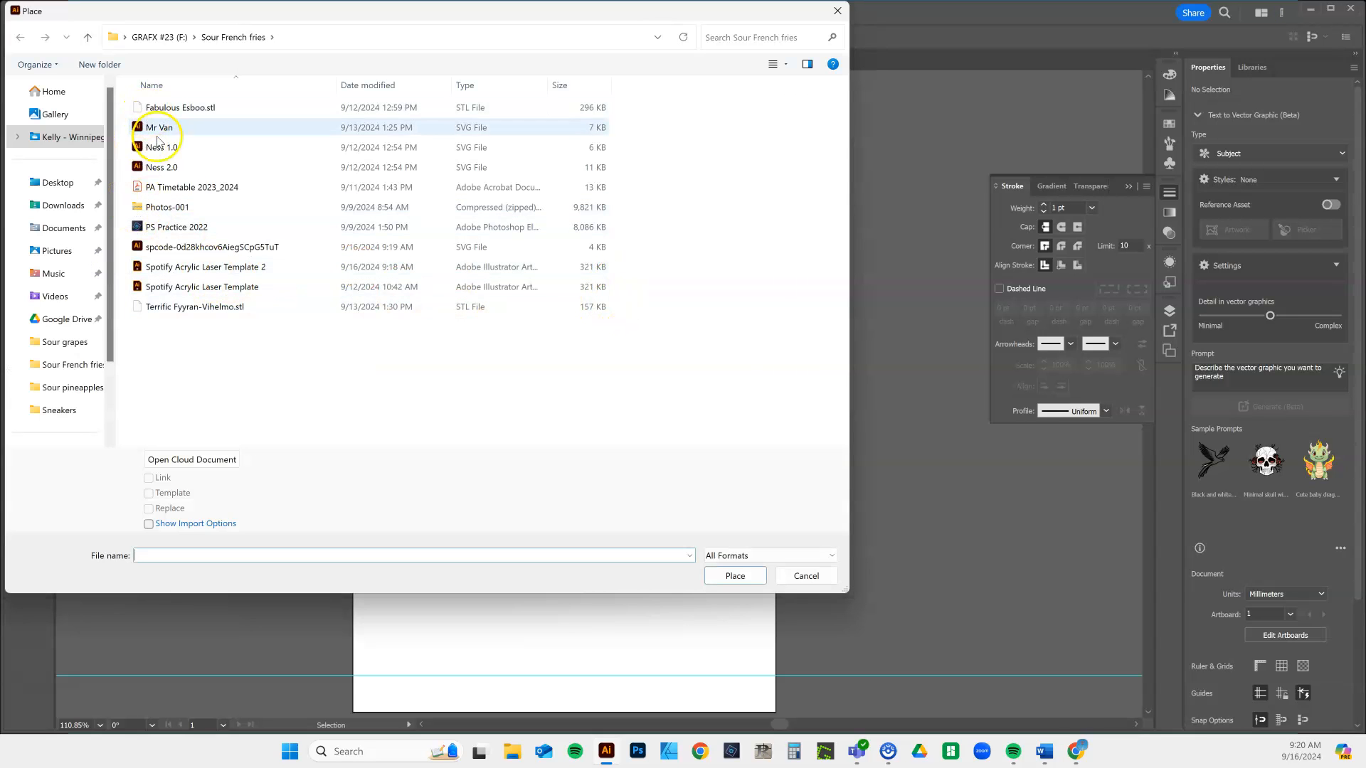
left_click(183, 247)
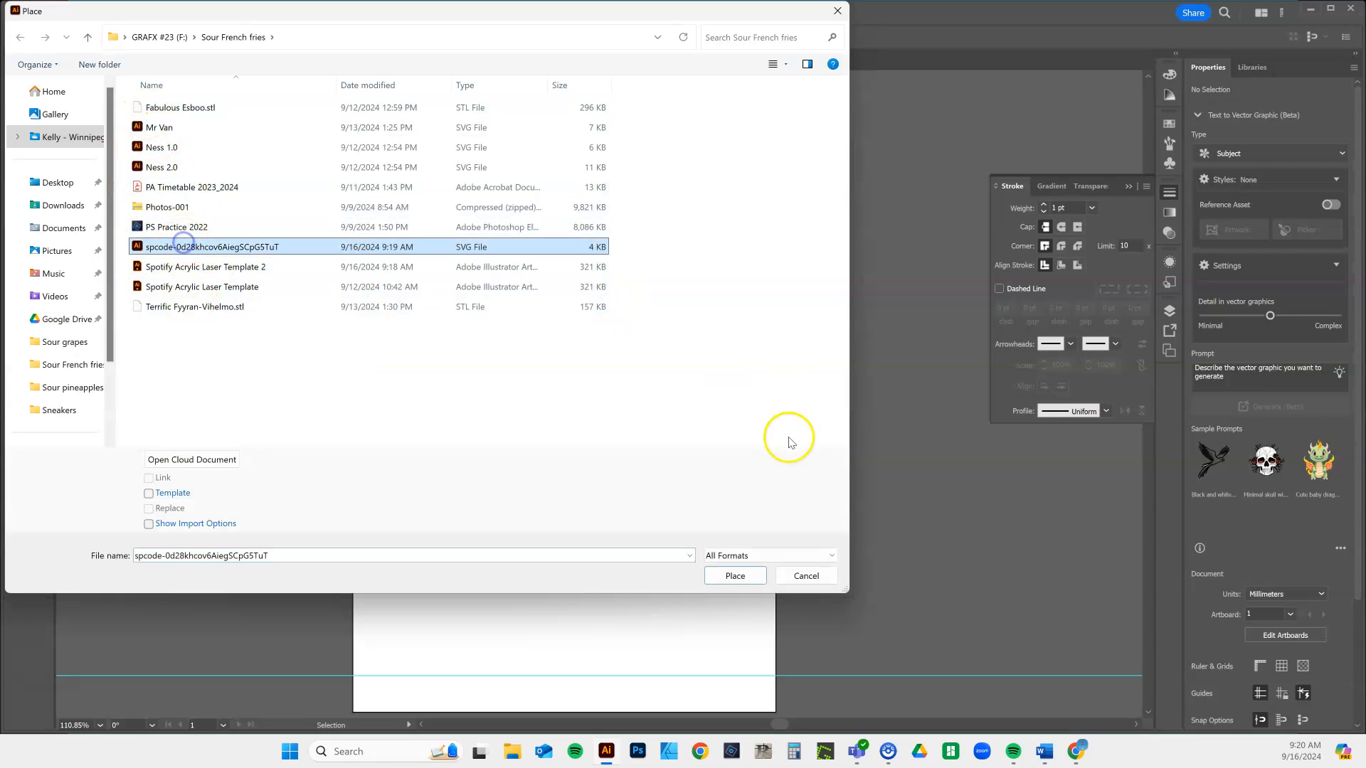
left_click(734, 577)
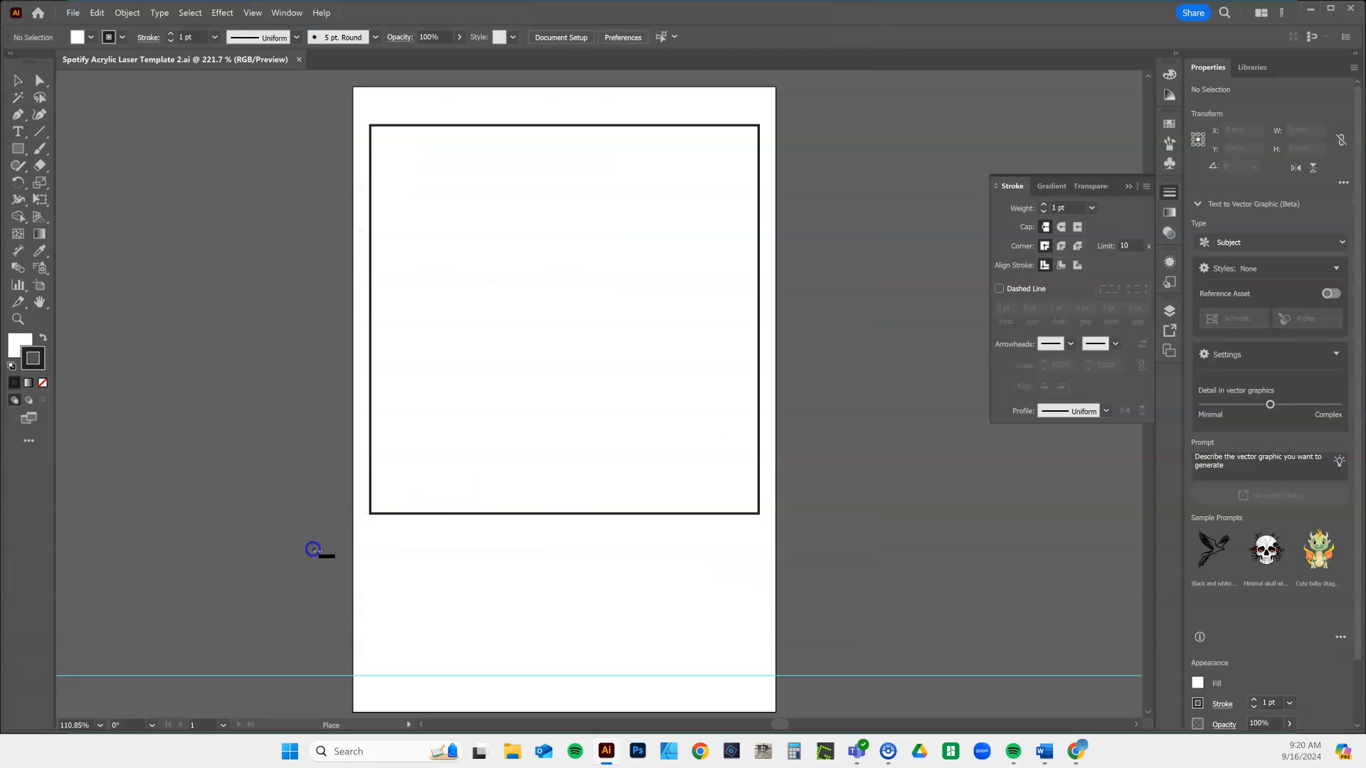
- Drop the code onto the canvas and delete its black background rectangle with the Direct Selection tool
left_click(313, 549)
left_click_drag(512, 565, 348, 425)
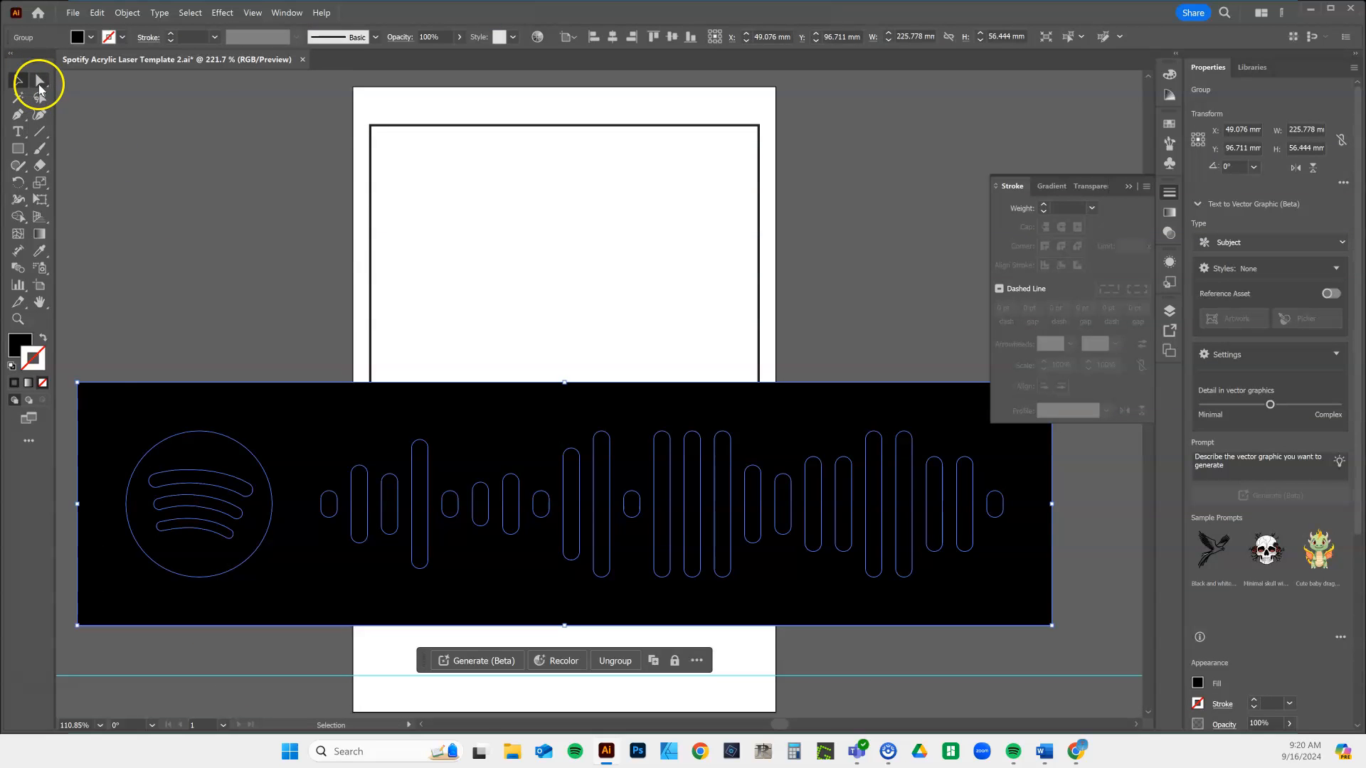
left_click(38, 85)
left_click(104, 400)
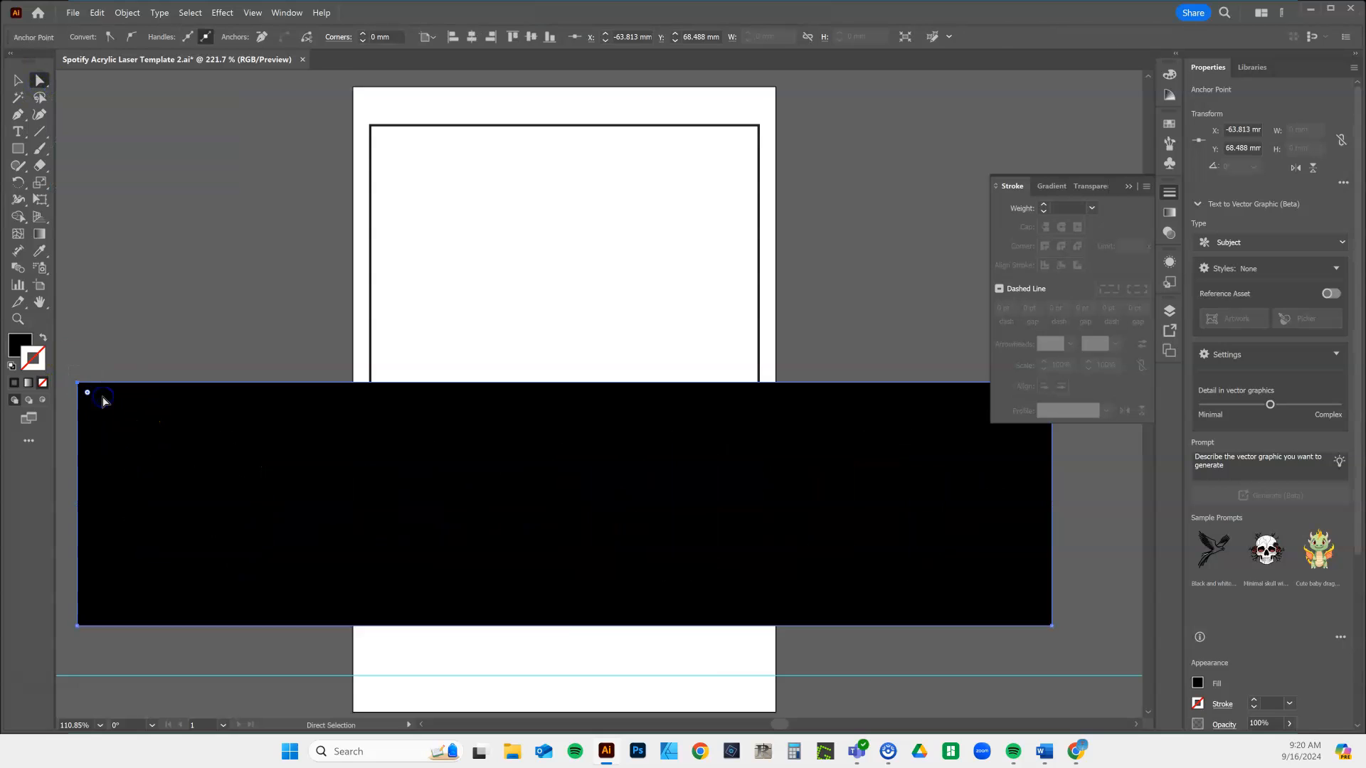
key("Delete")
key("Delete")
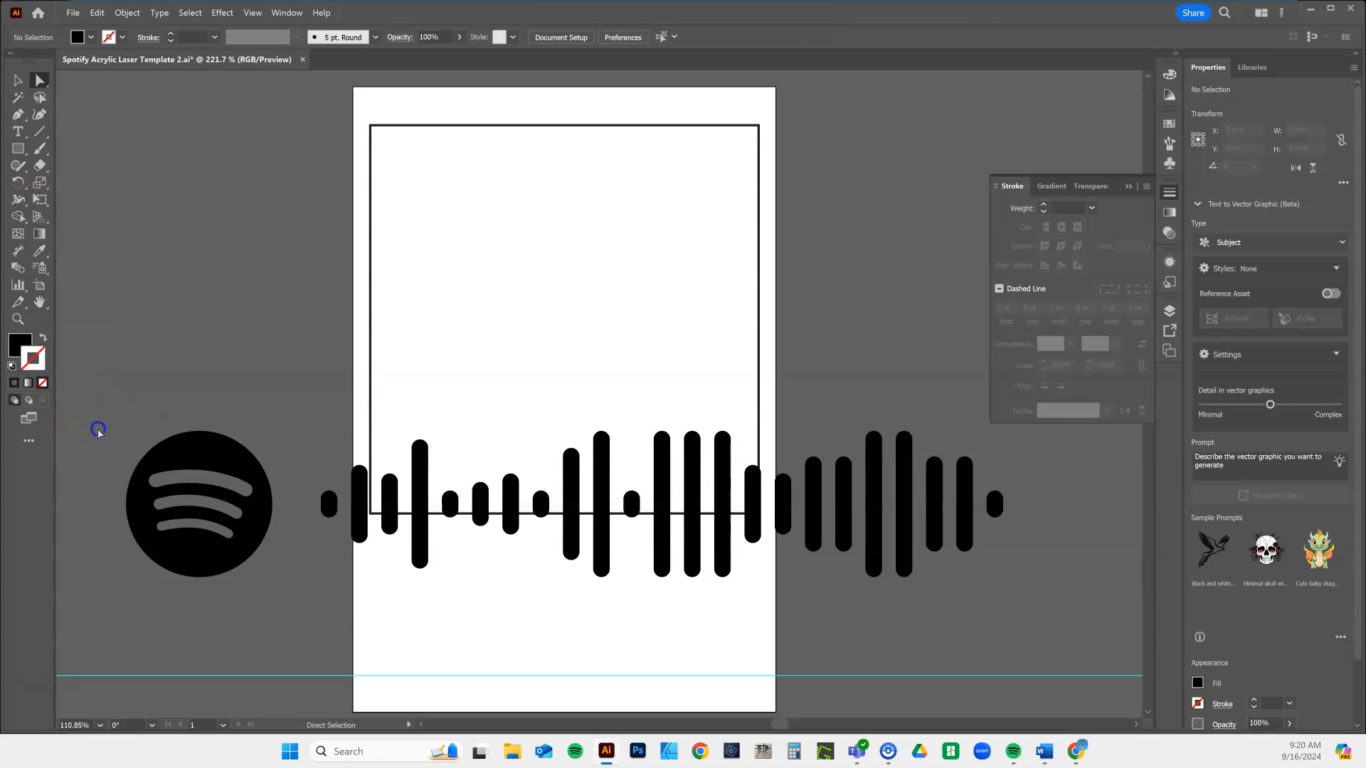
left_click(18, 81)
- Scale the Spotify code group down and center it beneath the square frame
left_click(229, 453)
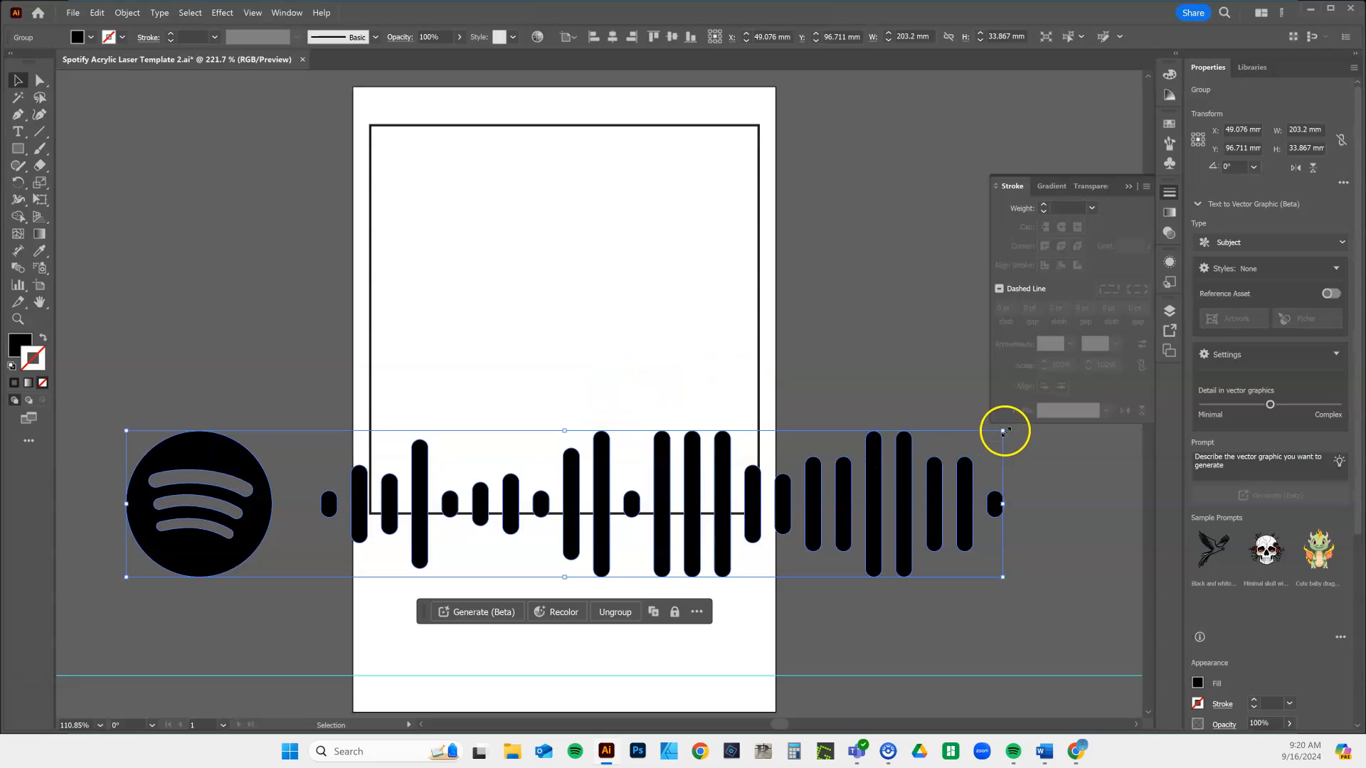
left_click_drag(1003, 431, 977, 492)
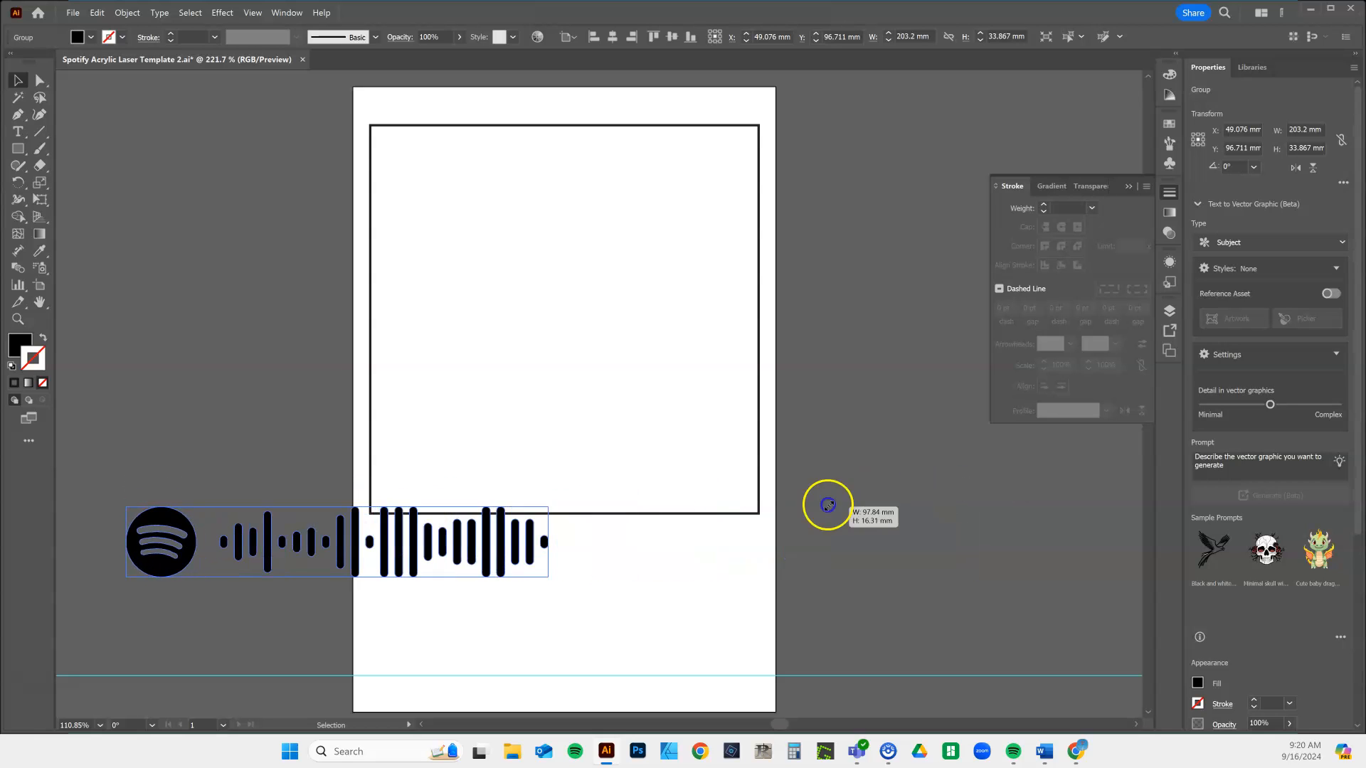
left_click_drag(976, 492, 813, 510)
left_click_drag(427, 544, 655, 562)
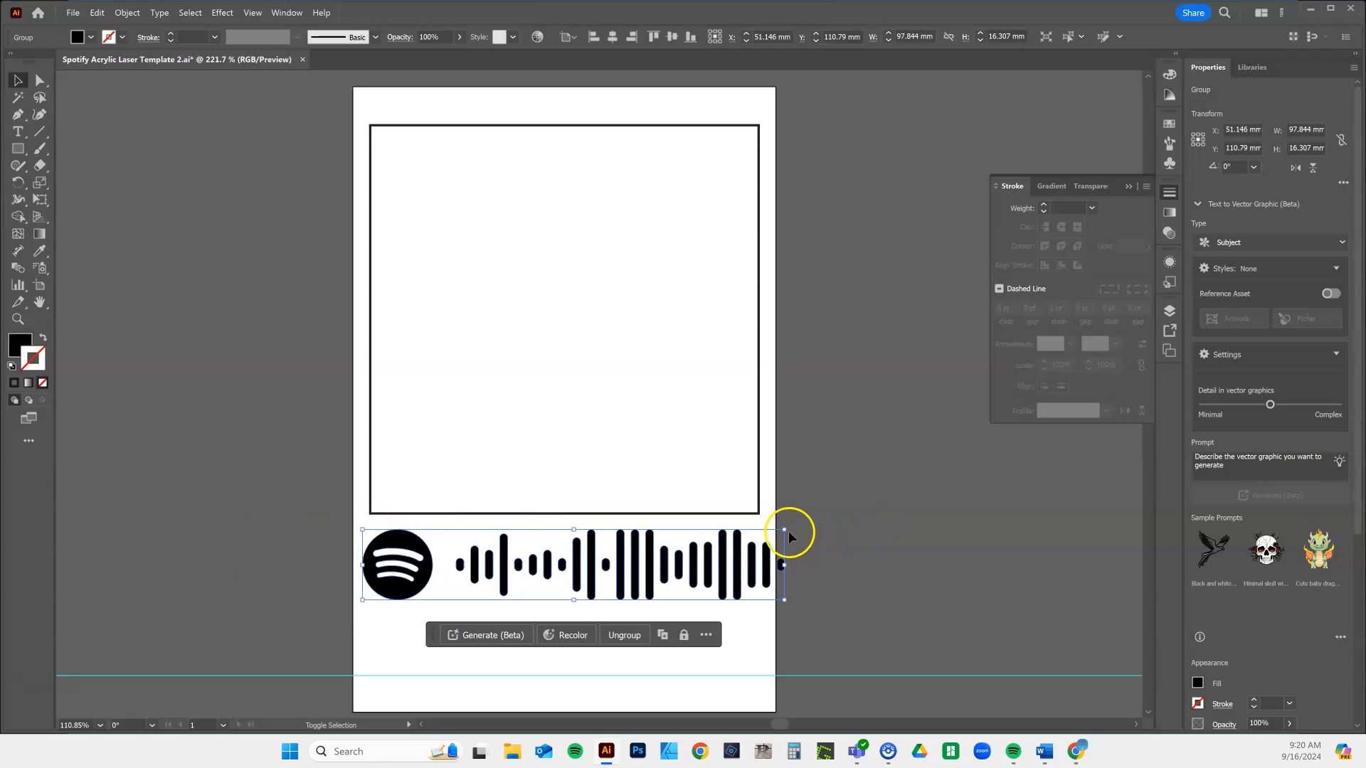
left_click_drag(787, 530, 749, 544)
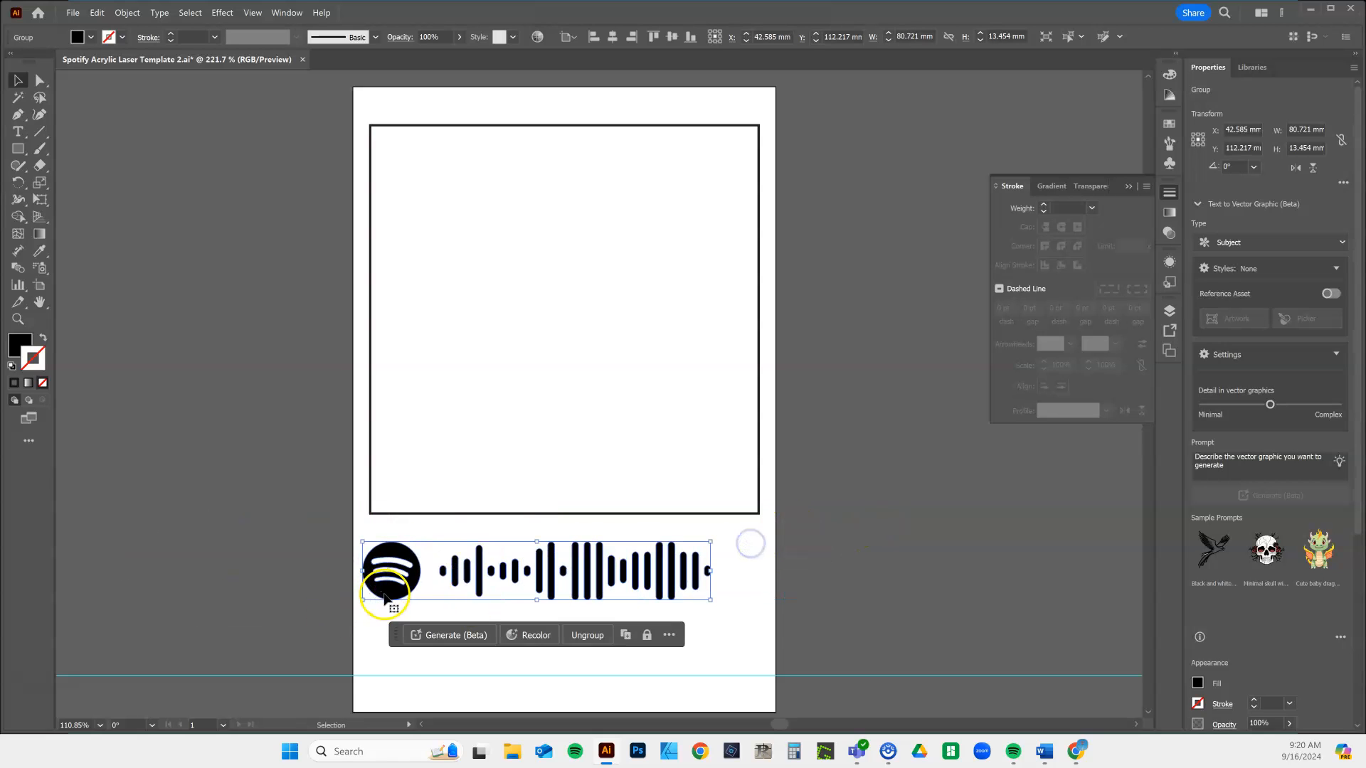
mouse_move(387, 597)
left_mouse_down()
mouse_move(408, 576)
mouse_move(416, 665)
mouse_move(409, 584)
left_mouse_up()
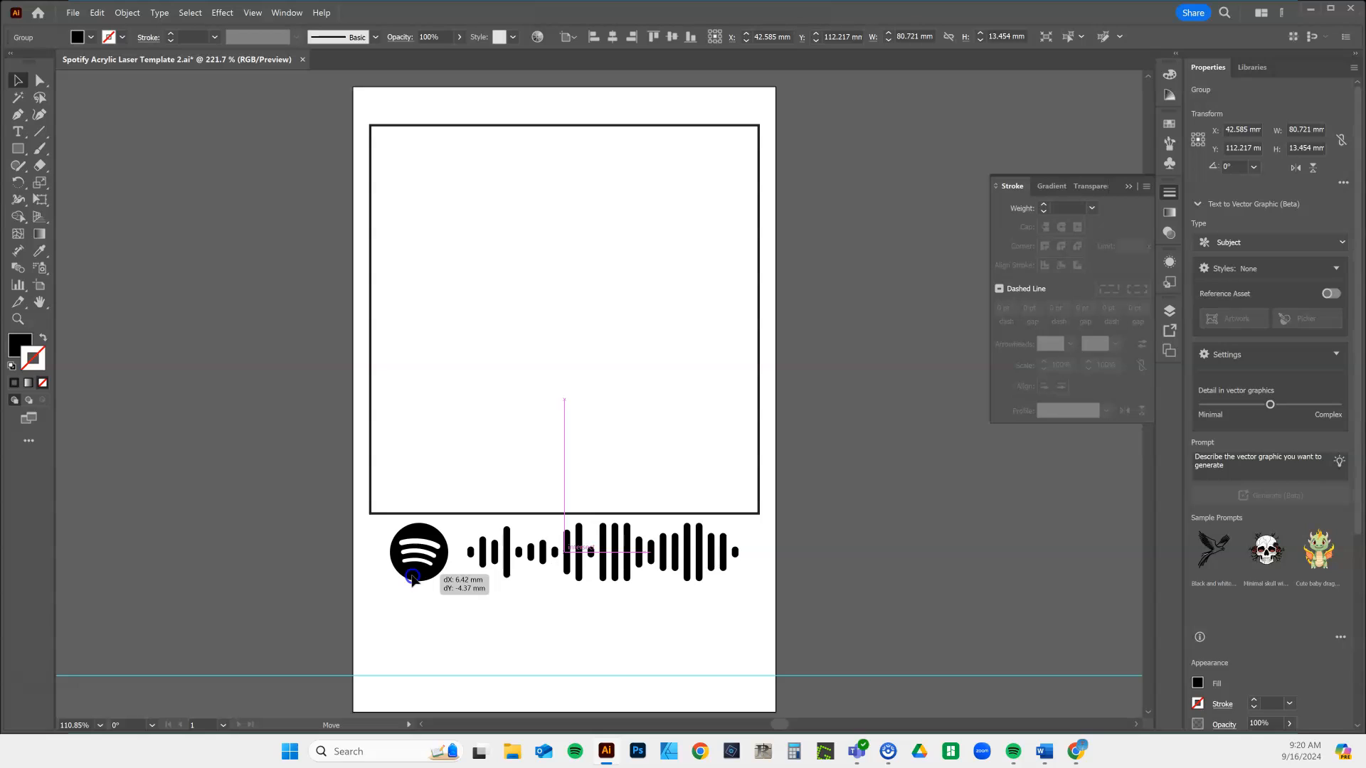
left_click_drag(410, 577, 413, 582)
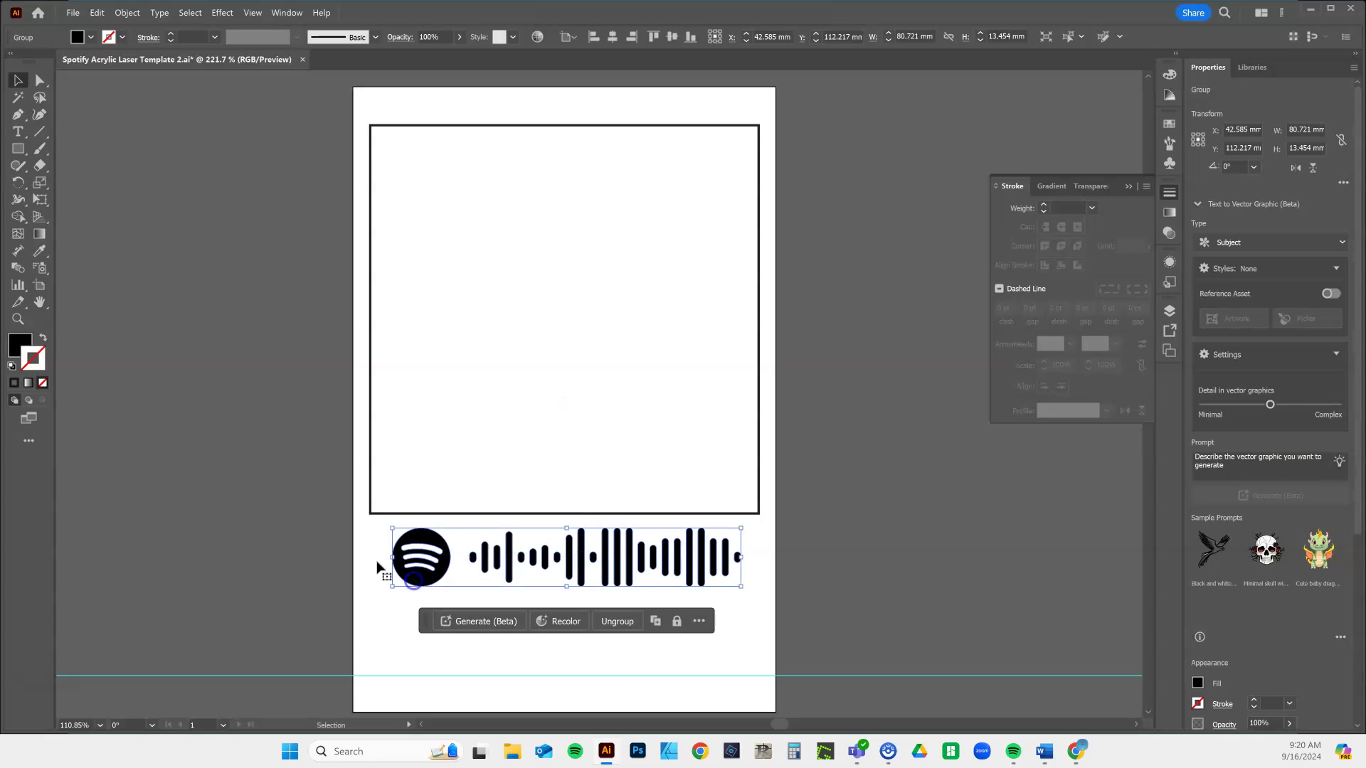
- Start a type line below the code for 'Gorillaz - Feel Good Inc.', checking the name in Spotify
left_click(19, 131)
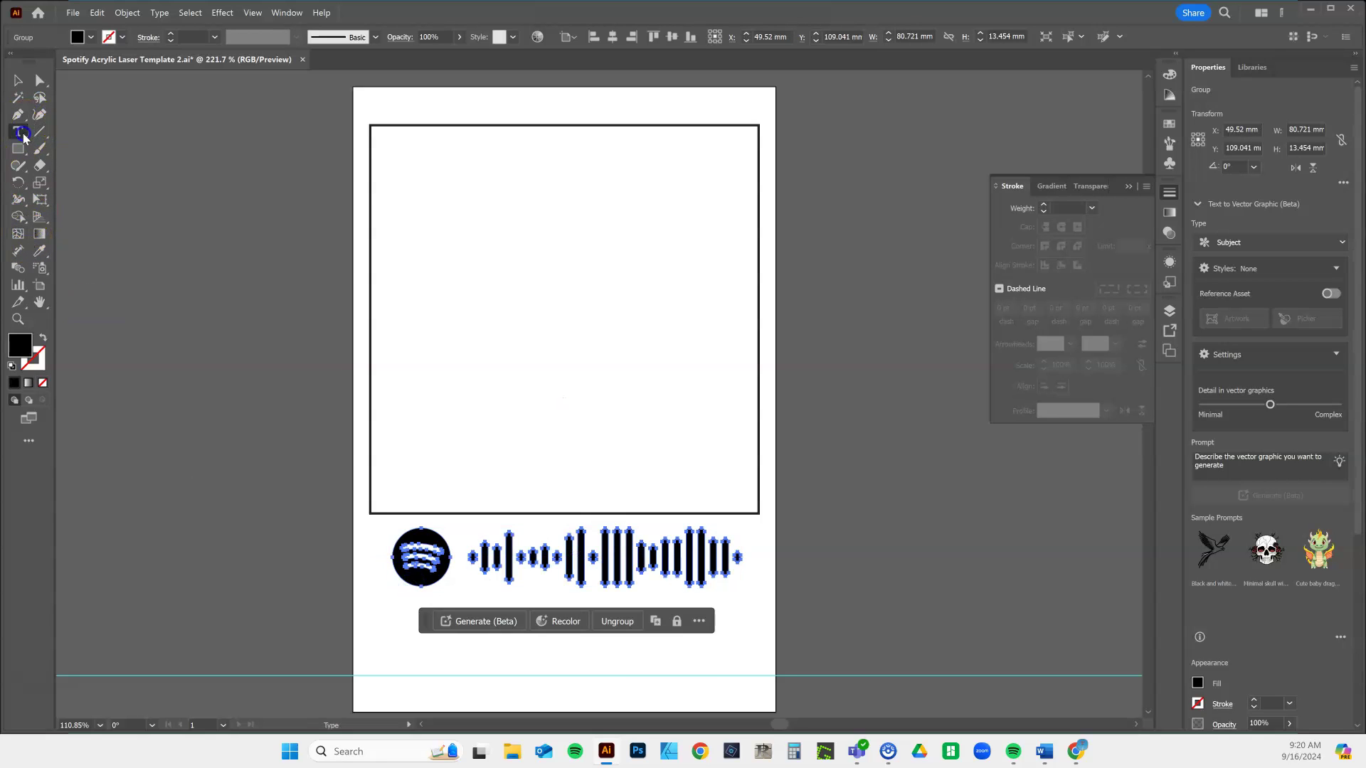
left_click(375, 619)
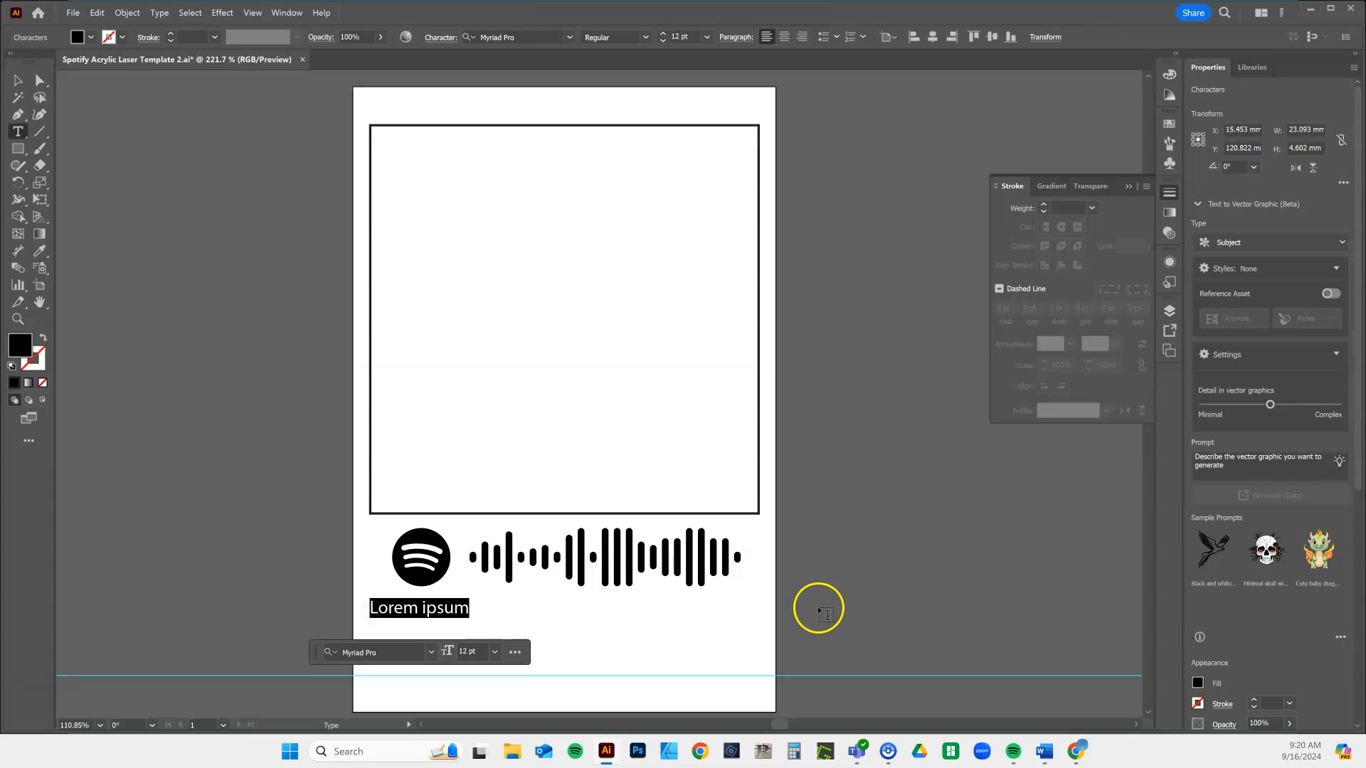
type("Gorillaz -")
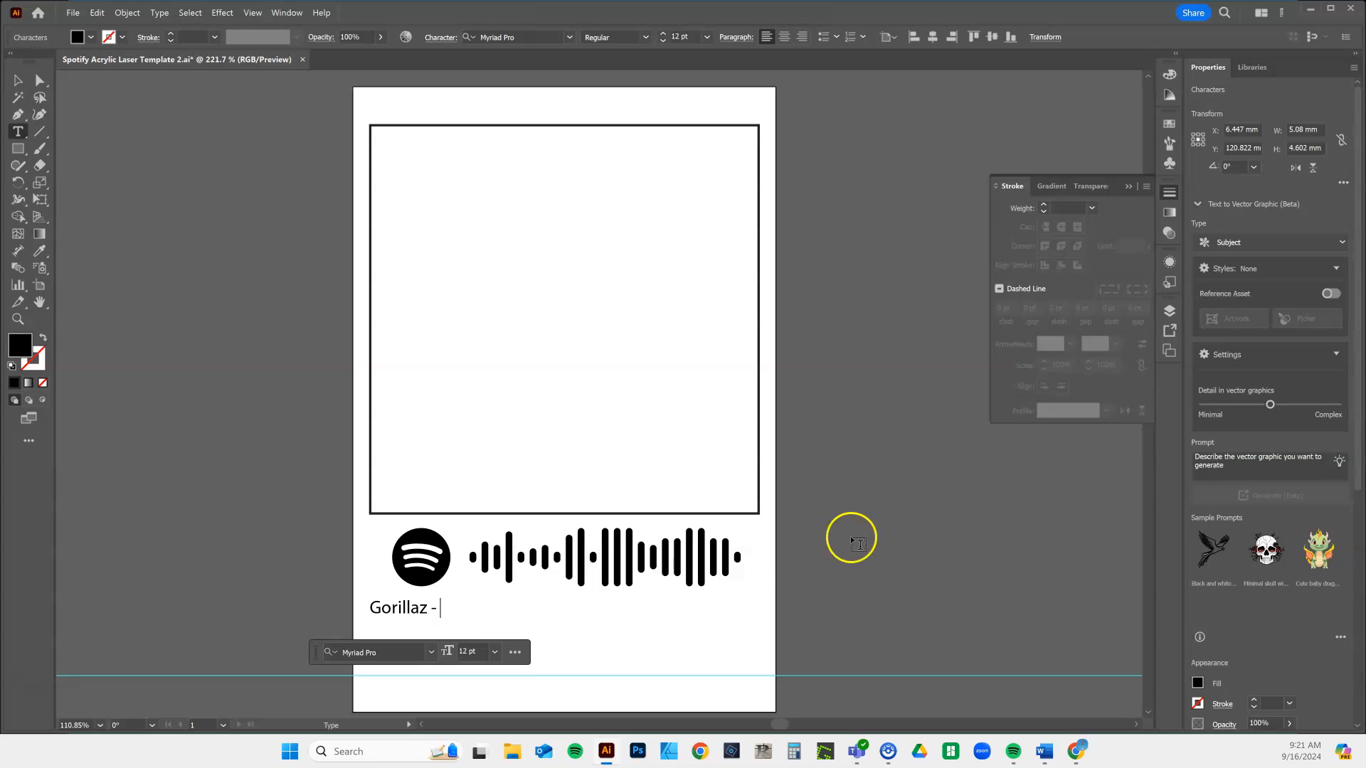
left_click(1013, 752)
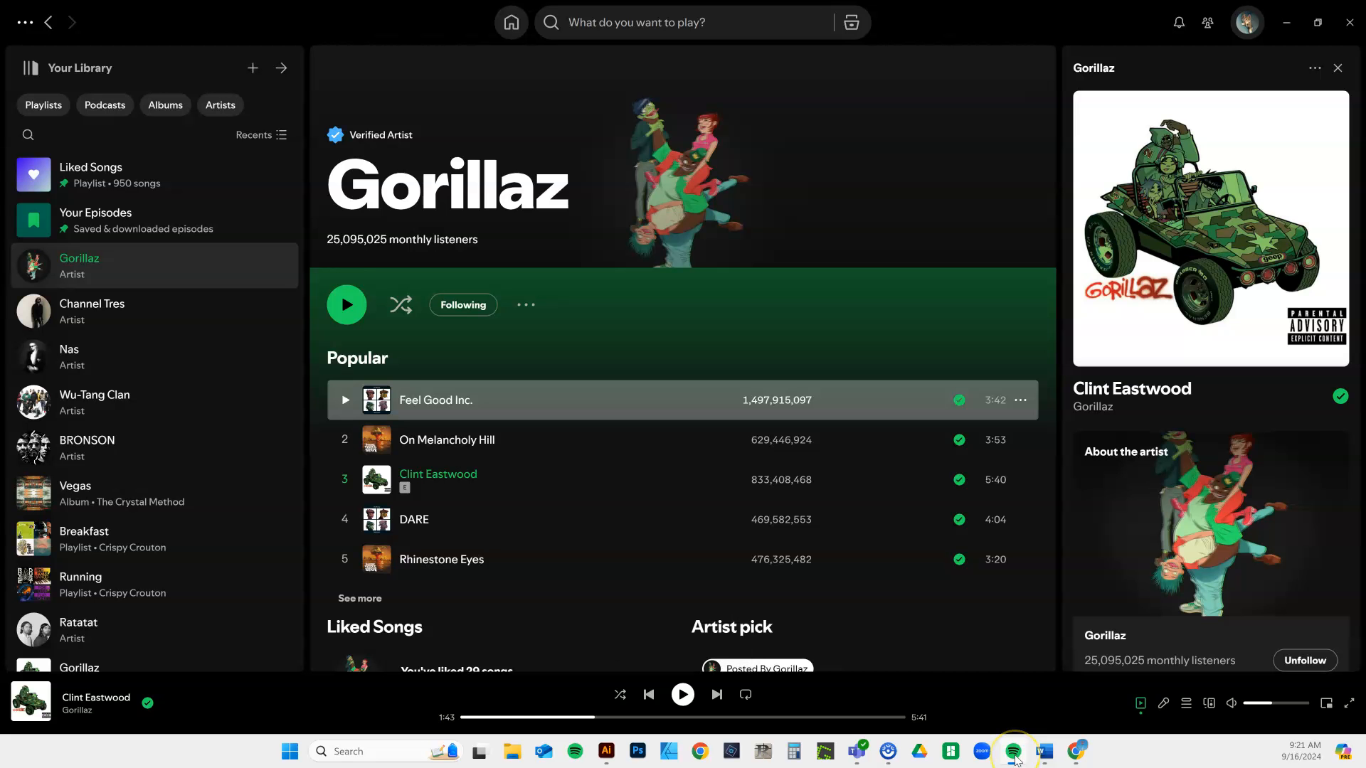
left_click(1012, 751)
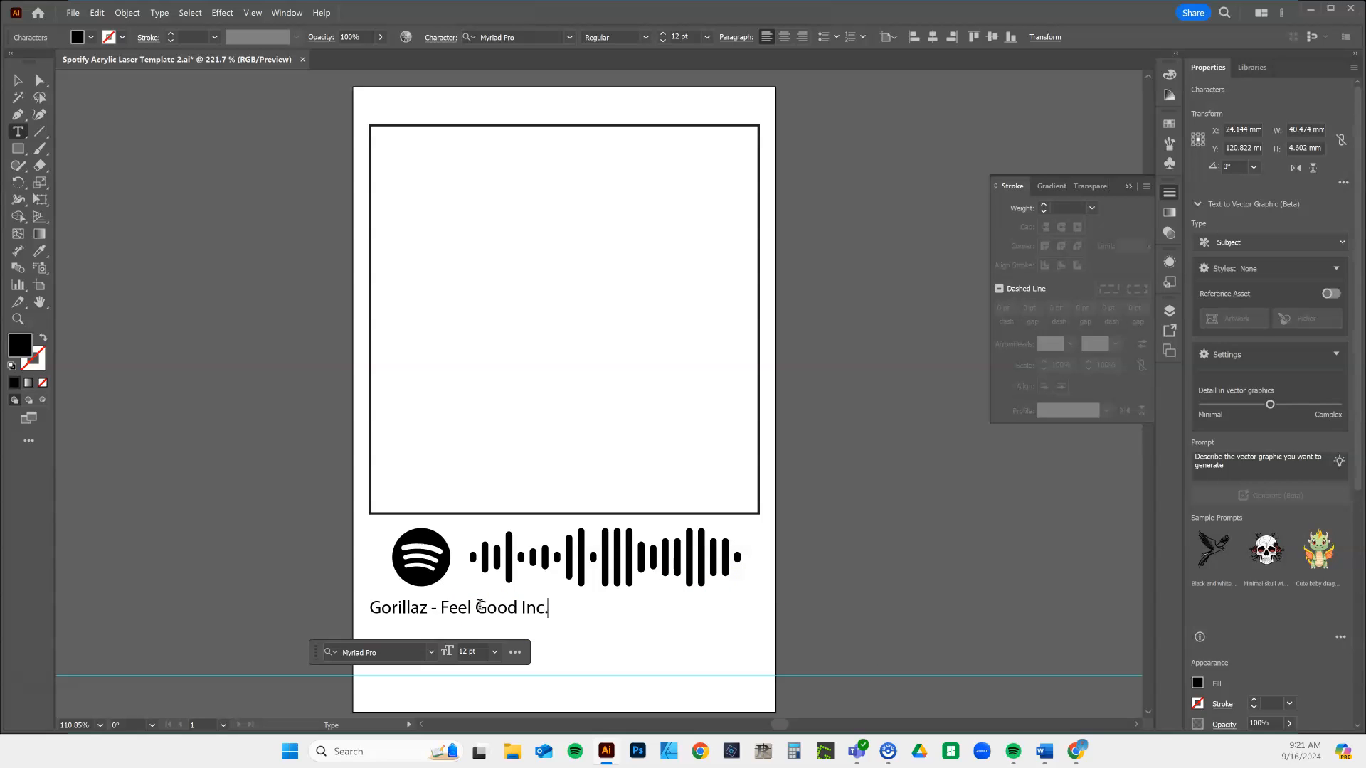
- Scale up the 'Gorillaz - Feel Good Inc.' title and center it under the Spotify code
left_click(19, 80)
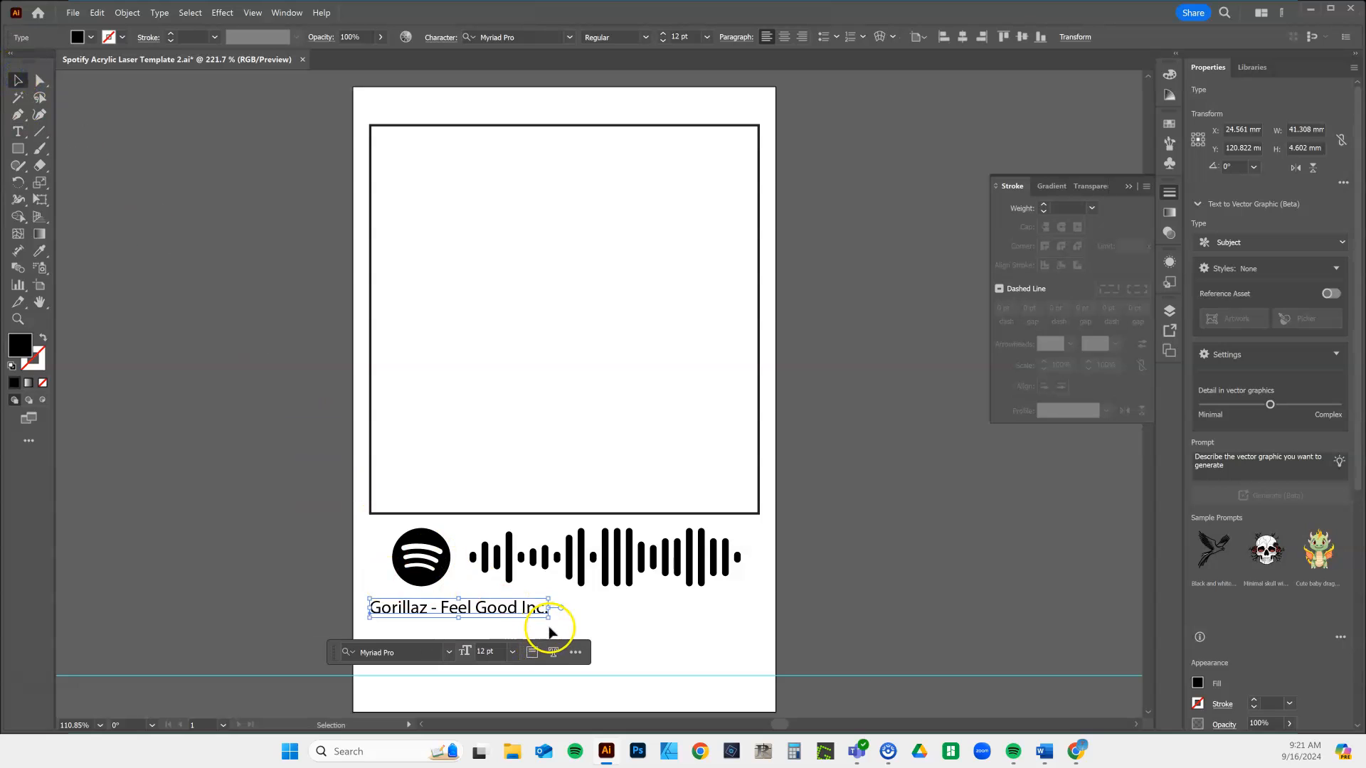
left_click_drag(551, 619, 736, 657)
left_click_drag(624, 622, 633, 636)
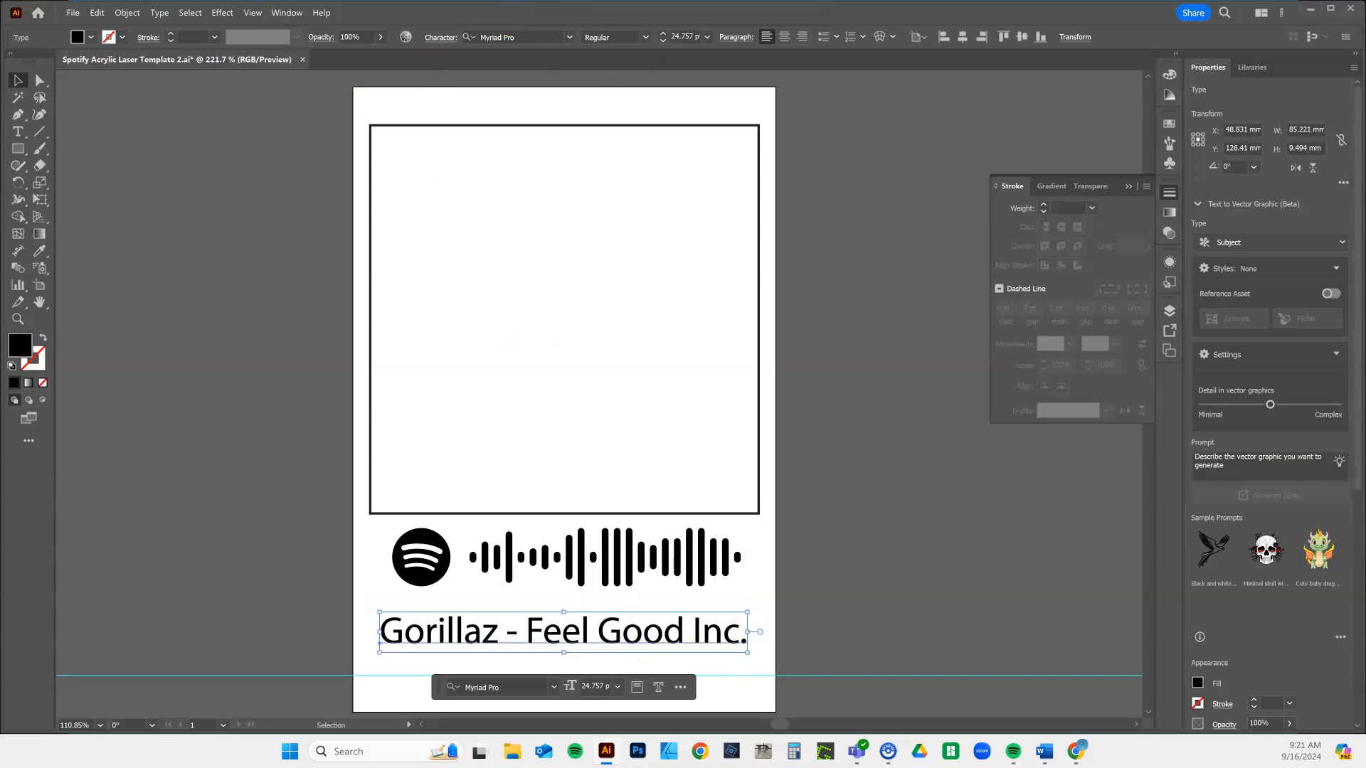
- Apply the PaybAck font to the title, shrink it to fit and nudge it up toward the code
left_click(512, 36)
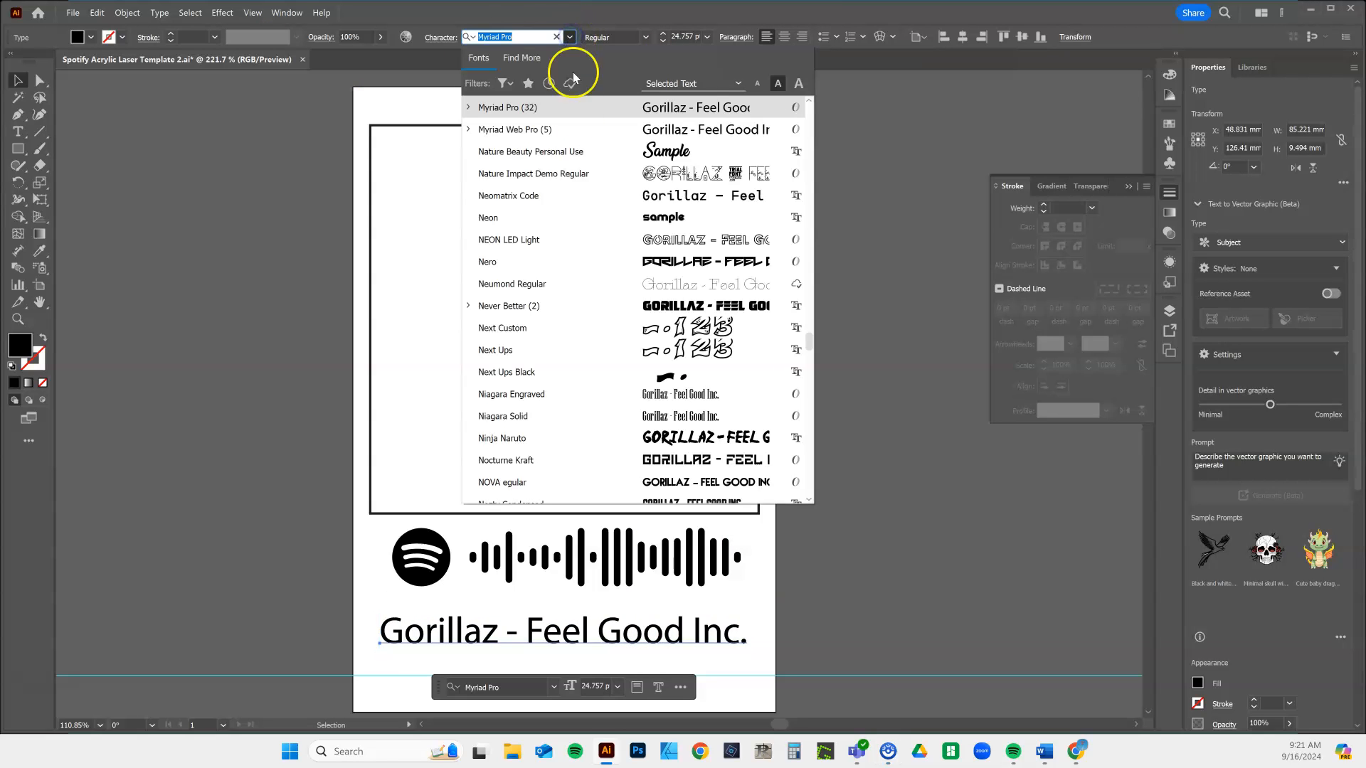
scroll(596, 305, "down", 5)
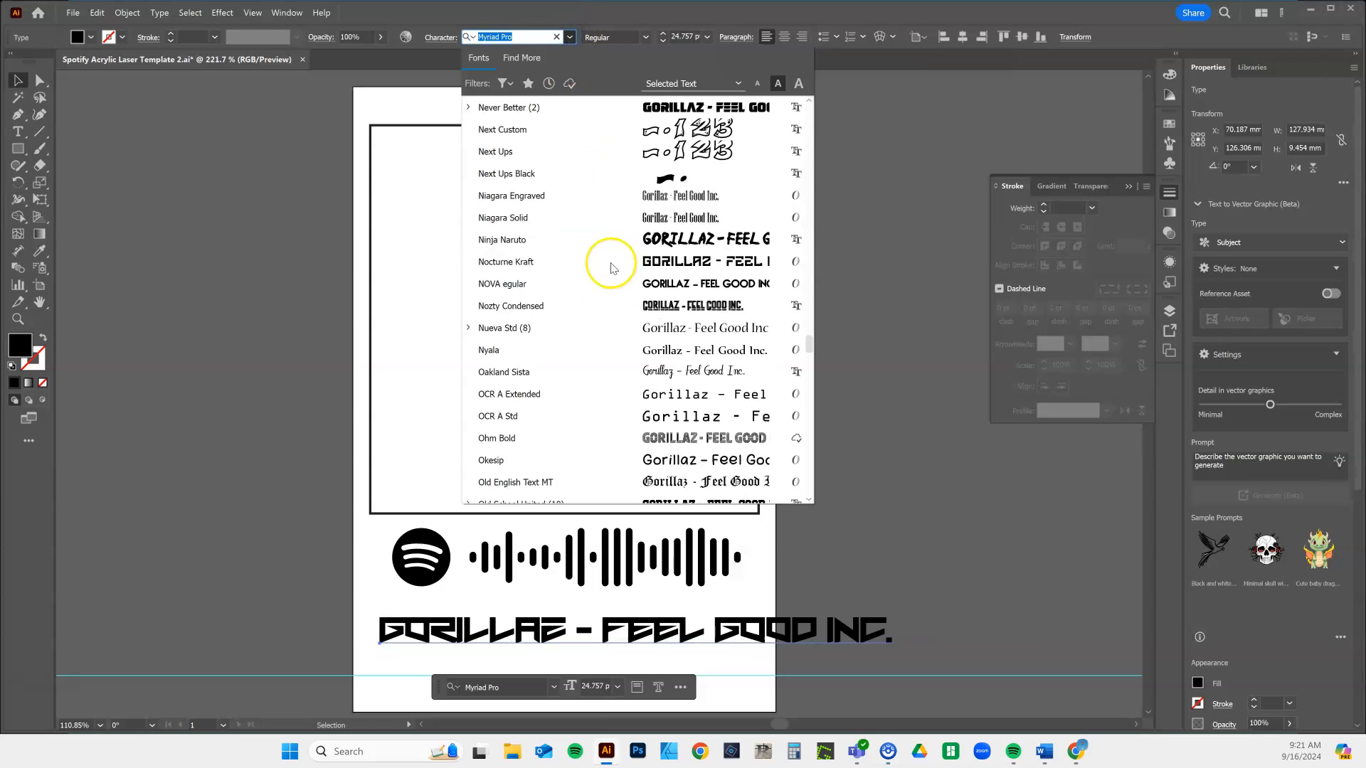
scroll(612, 264, "up", 3)
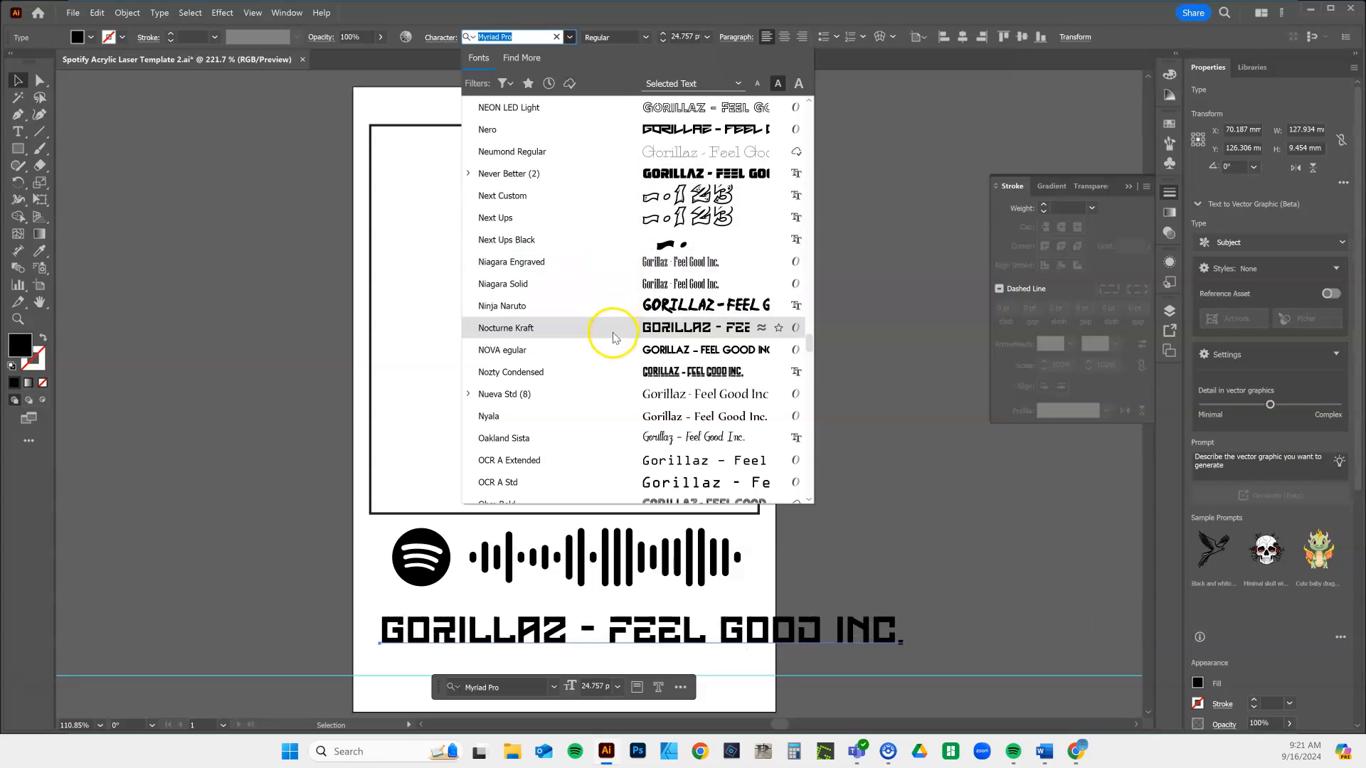
scroll(618, 309, "down", 3)
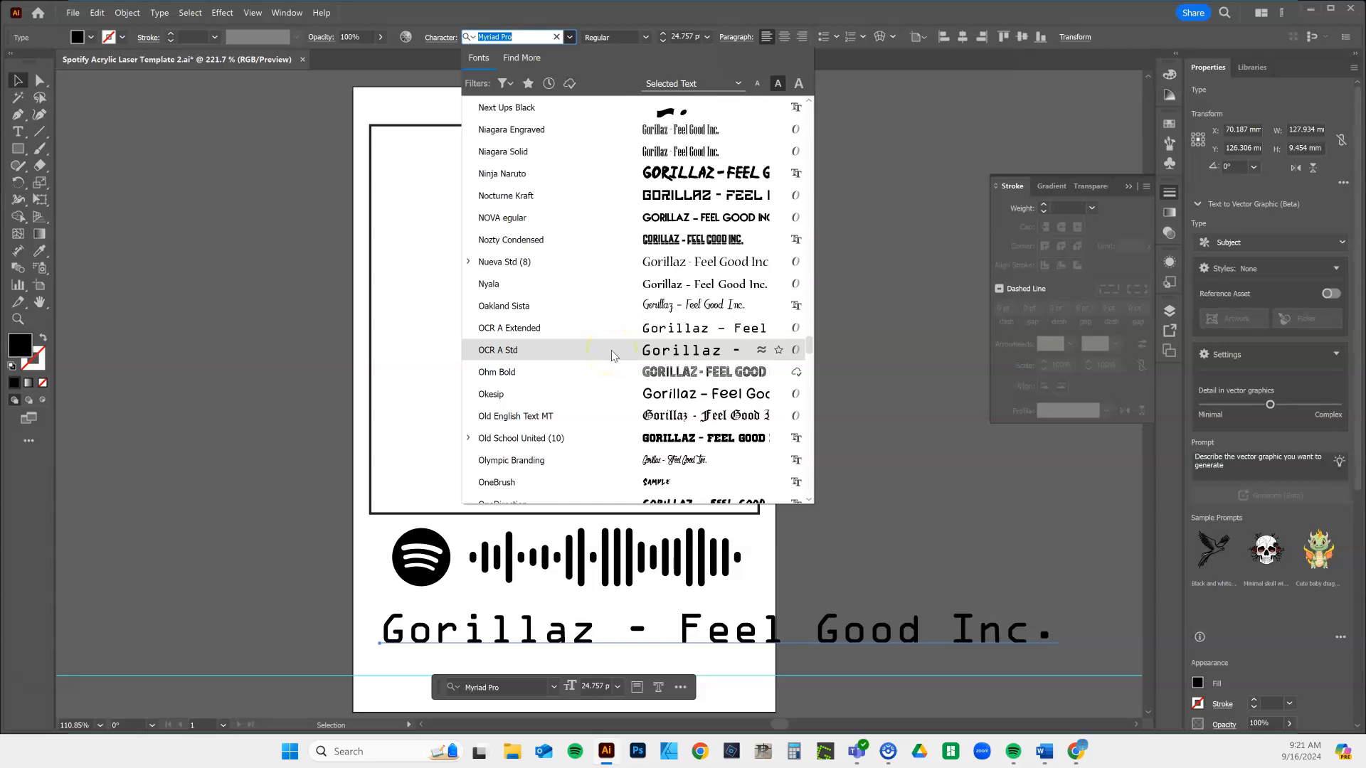
scroll(614, 355, "down", 3)
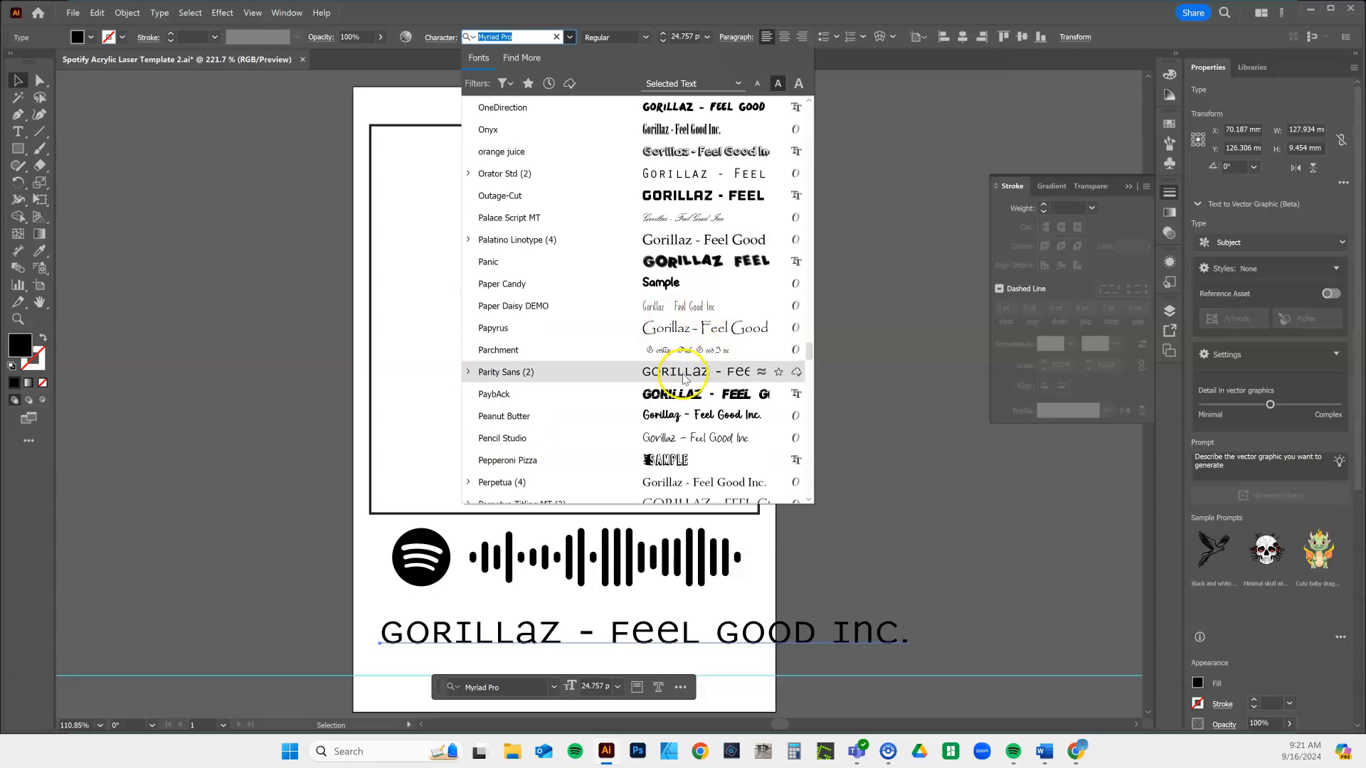
left_click(674, 401)
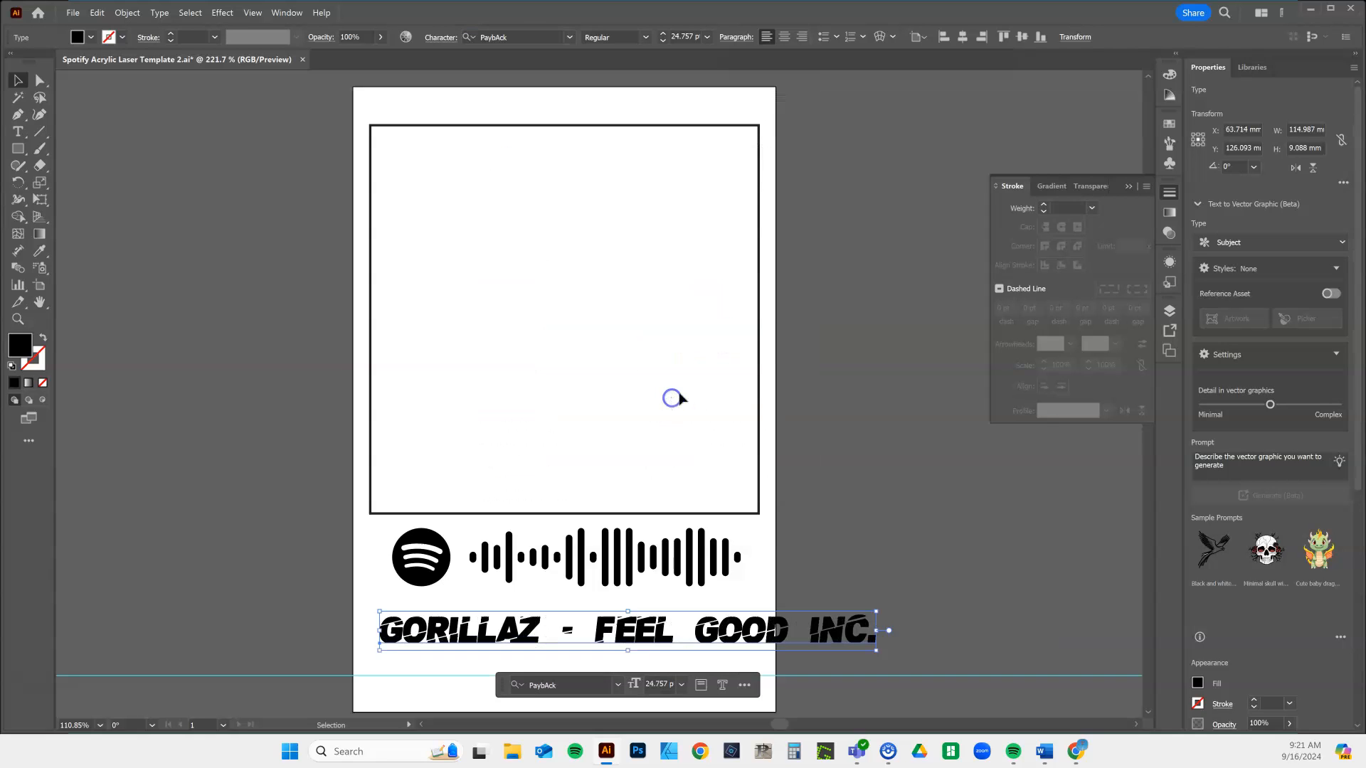
left_click_drag(874, 617, 833, 623)
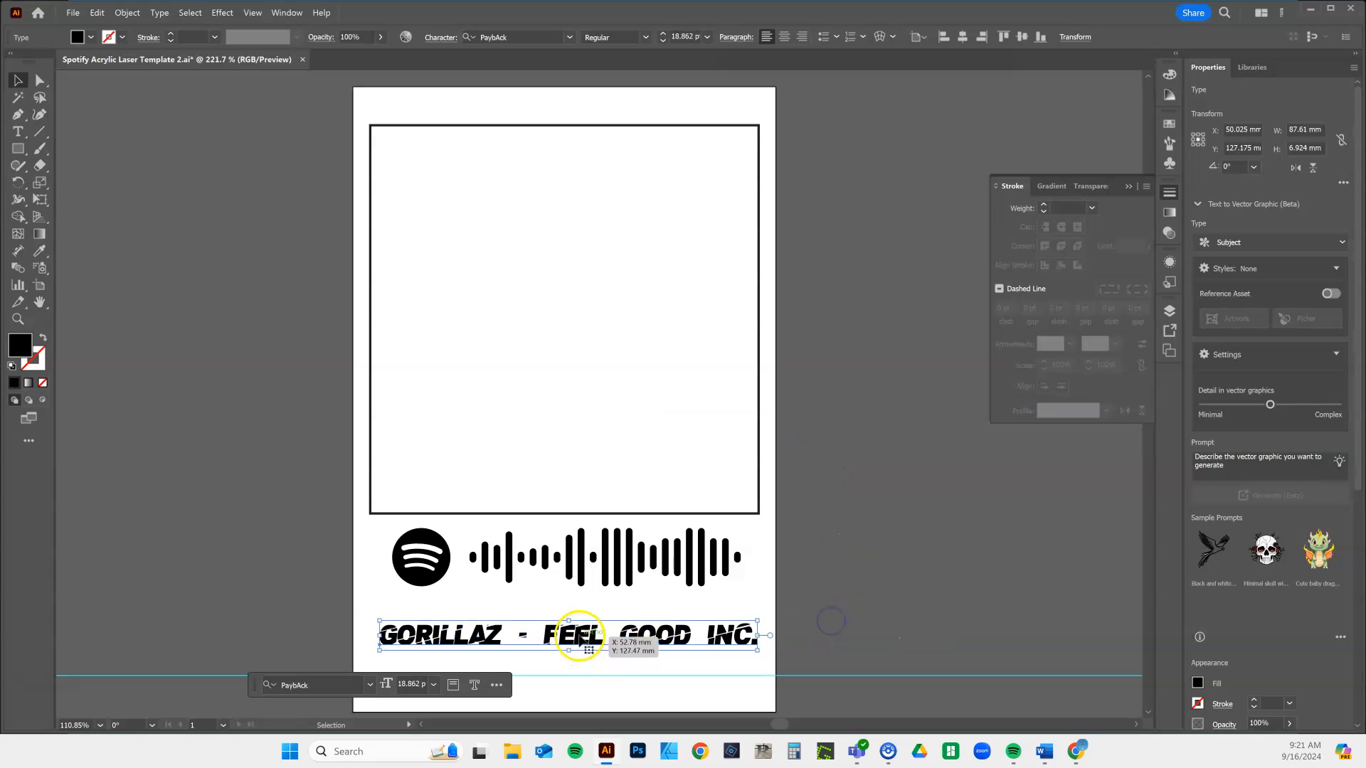
left_click_drag(577, 640, 579, 631)
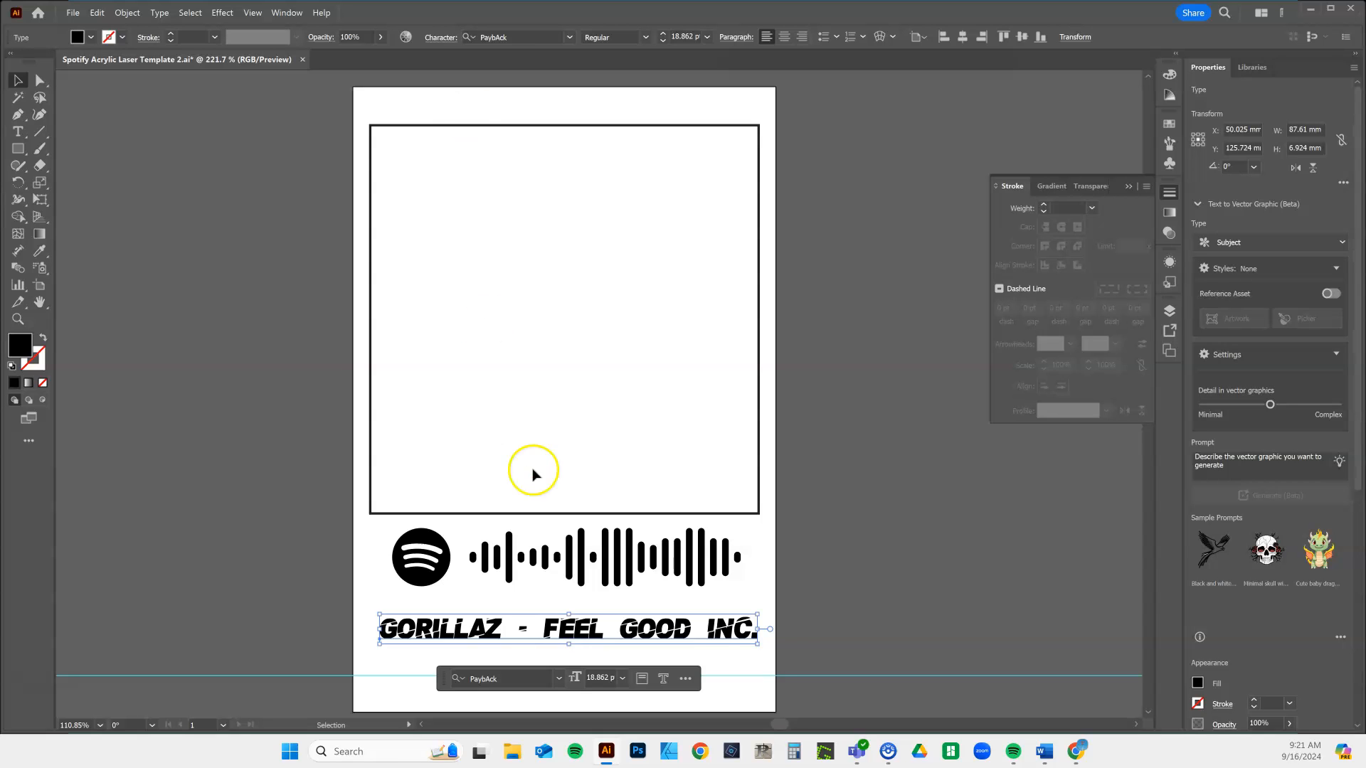
- Switch to Chrome, pick the browser profile and start a new tab
left_click(700, 751)
left_click(682, 433)
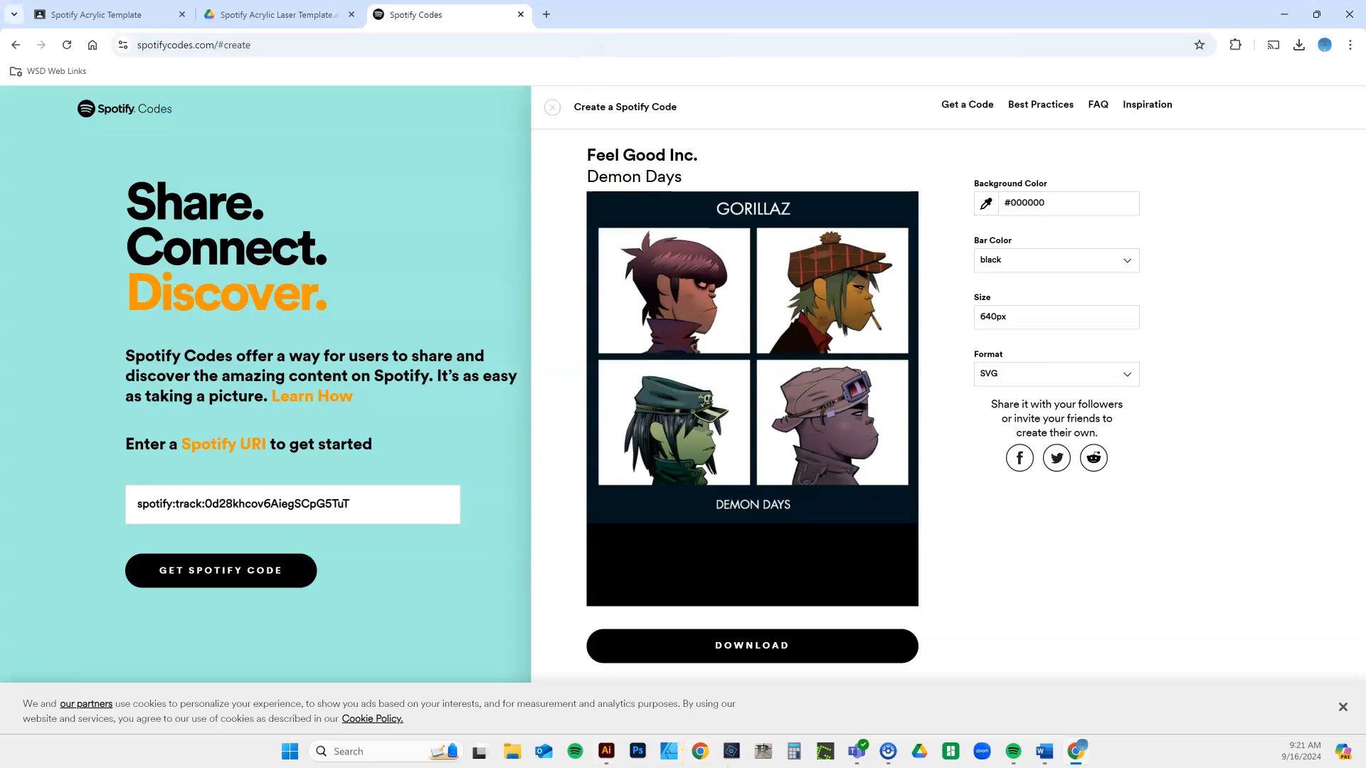
left_click(546, 14)
type("g")
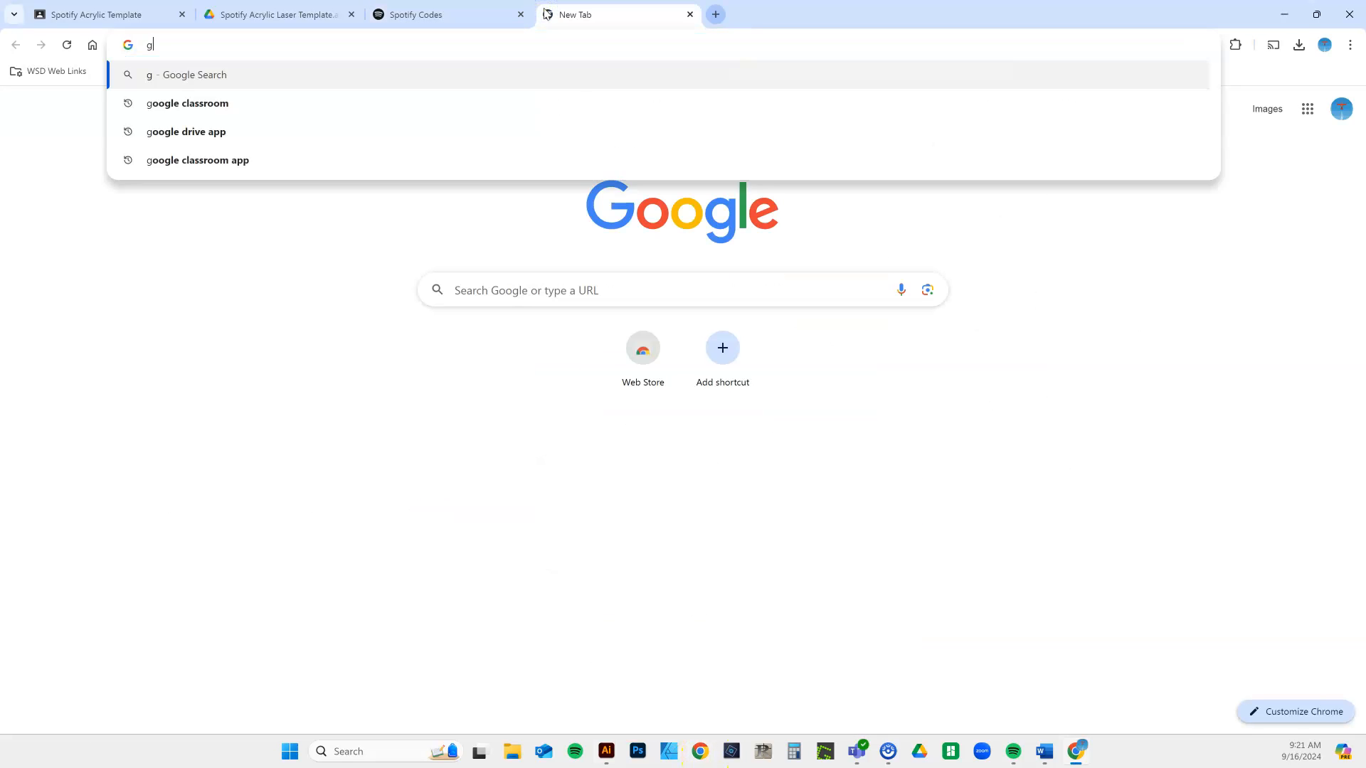
type("orillaz ")
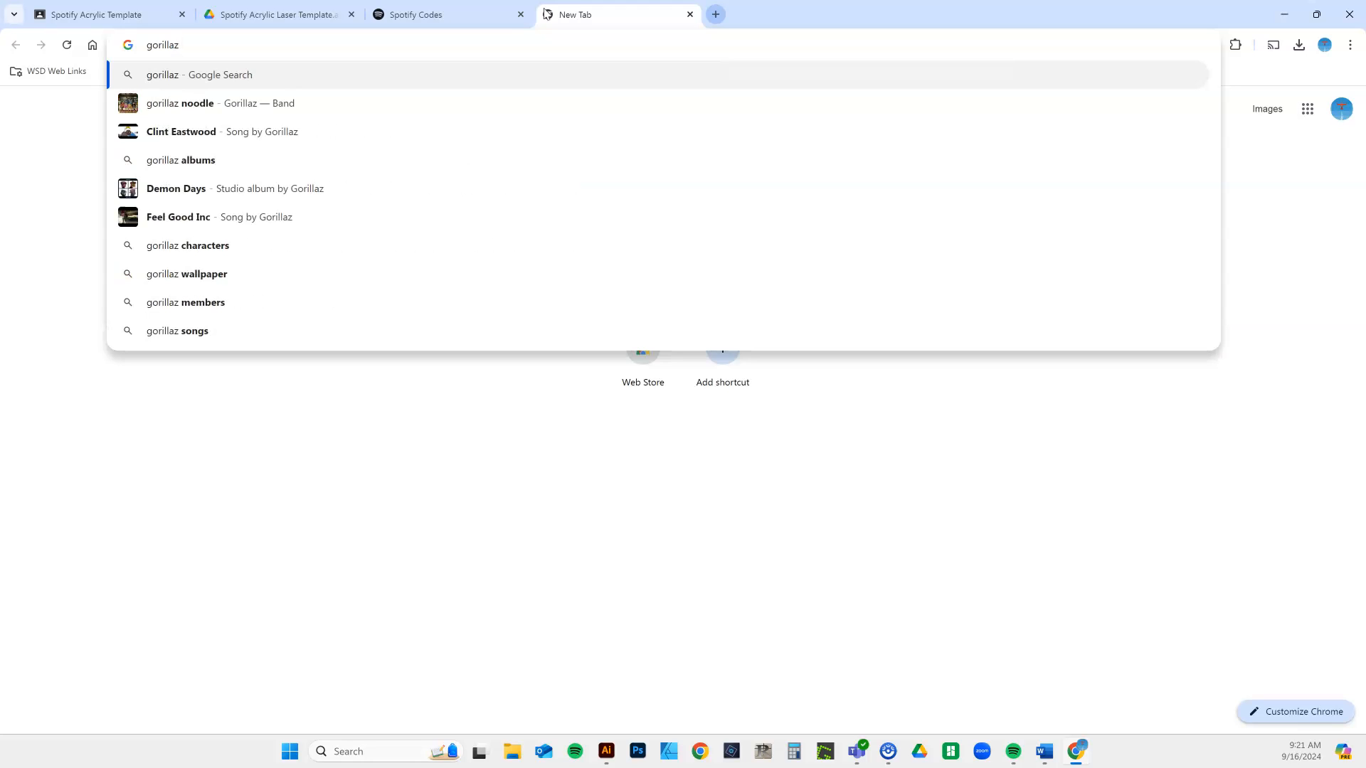
type("feel good inc")
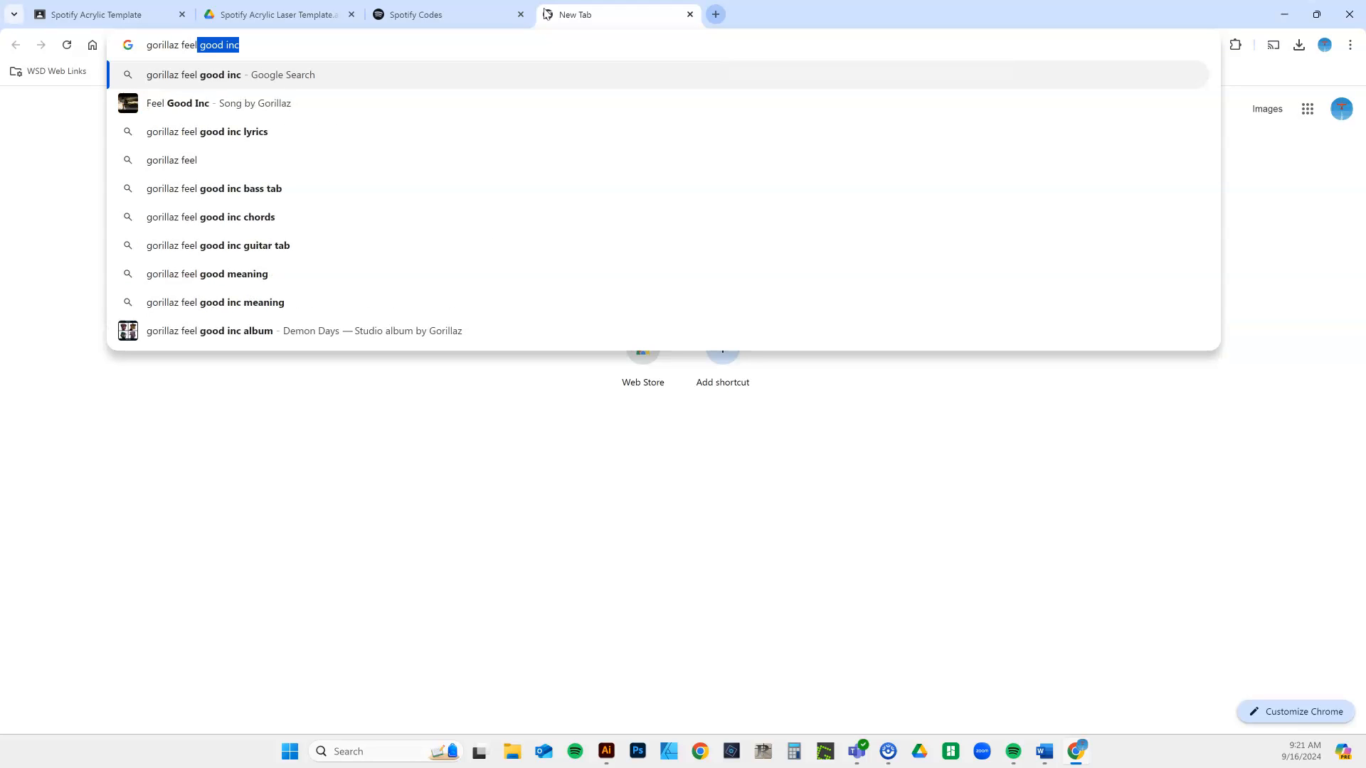
- Search Gorillaz Feel Good Inc images filtered to Large size and preview the third result
key("Return")
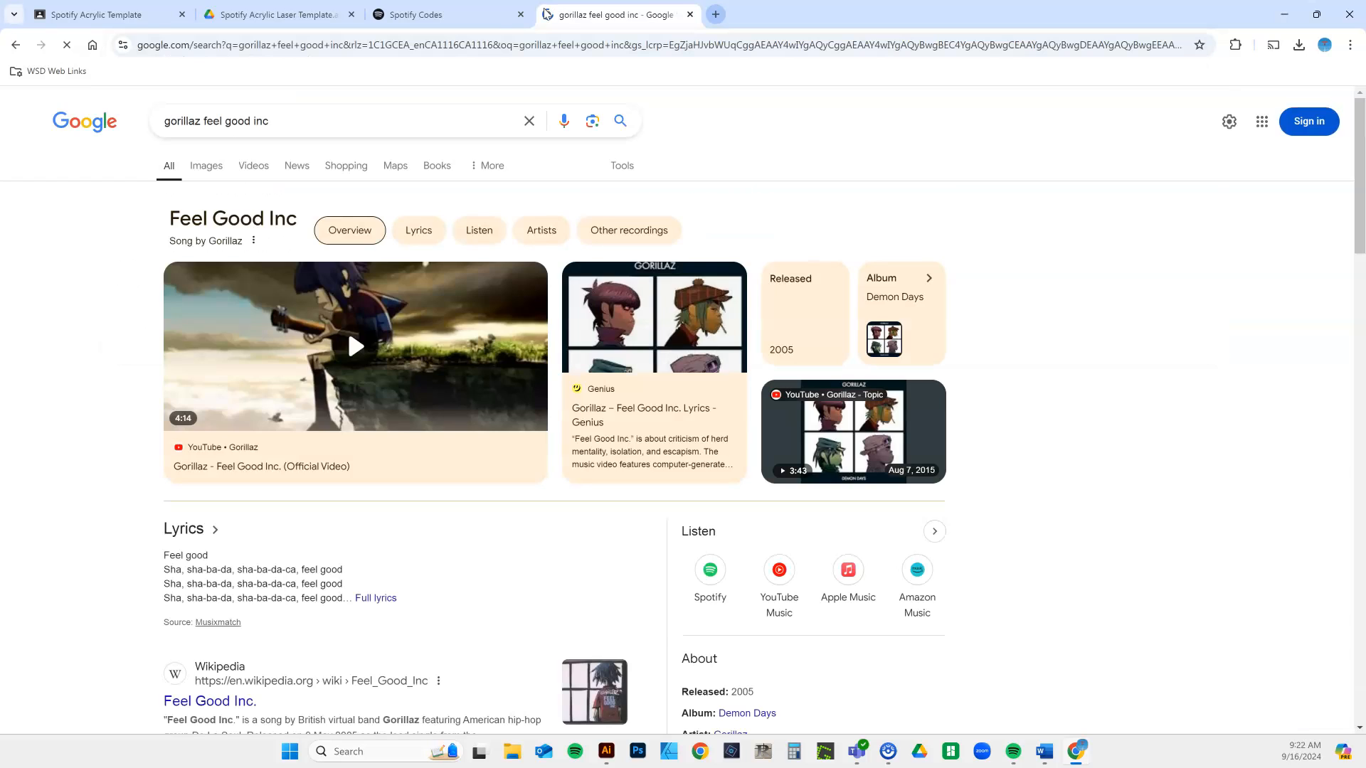
left_click(207, 166)
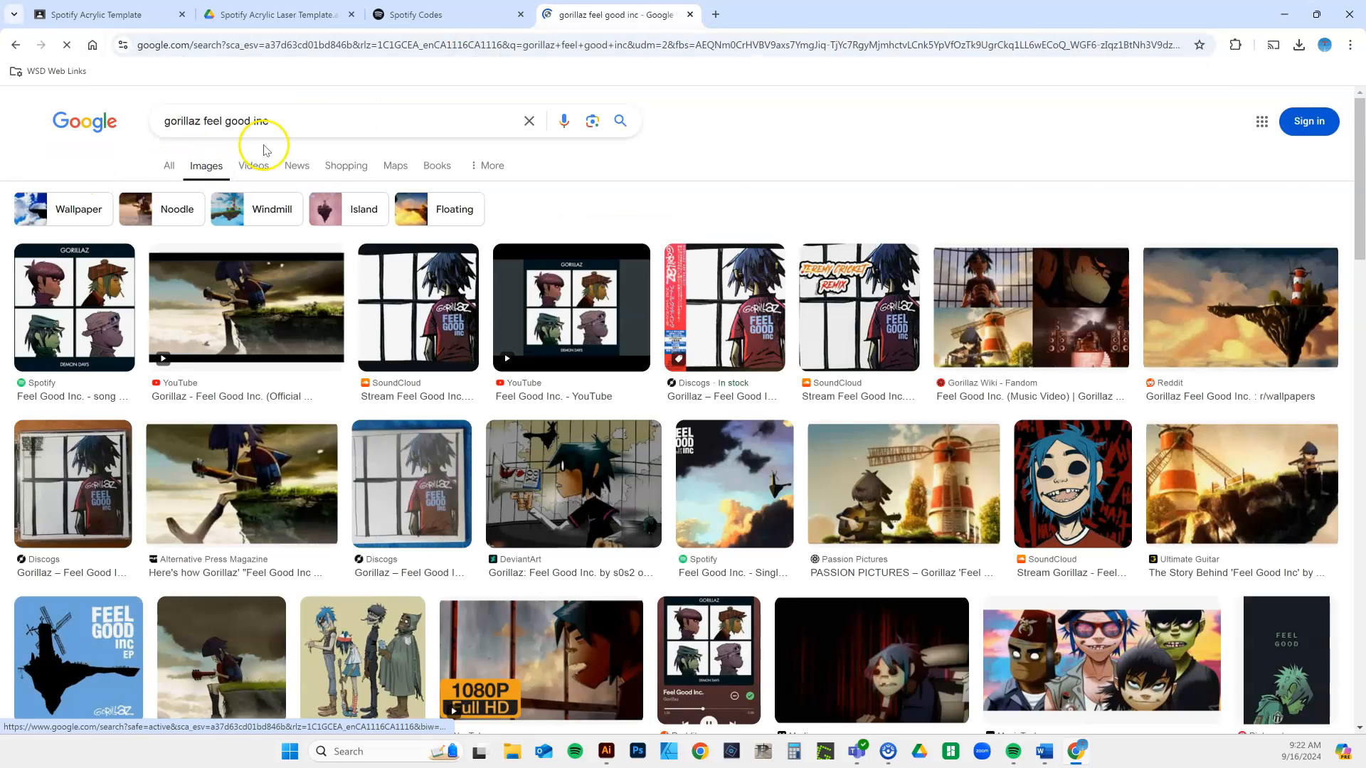
left_click(622, 165)
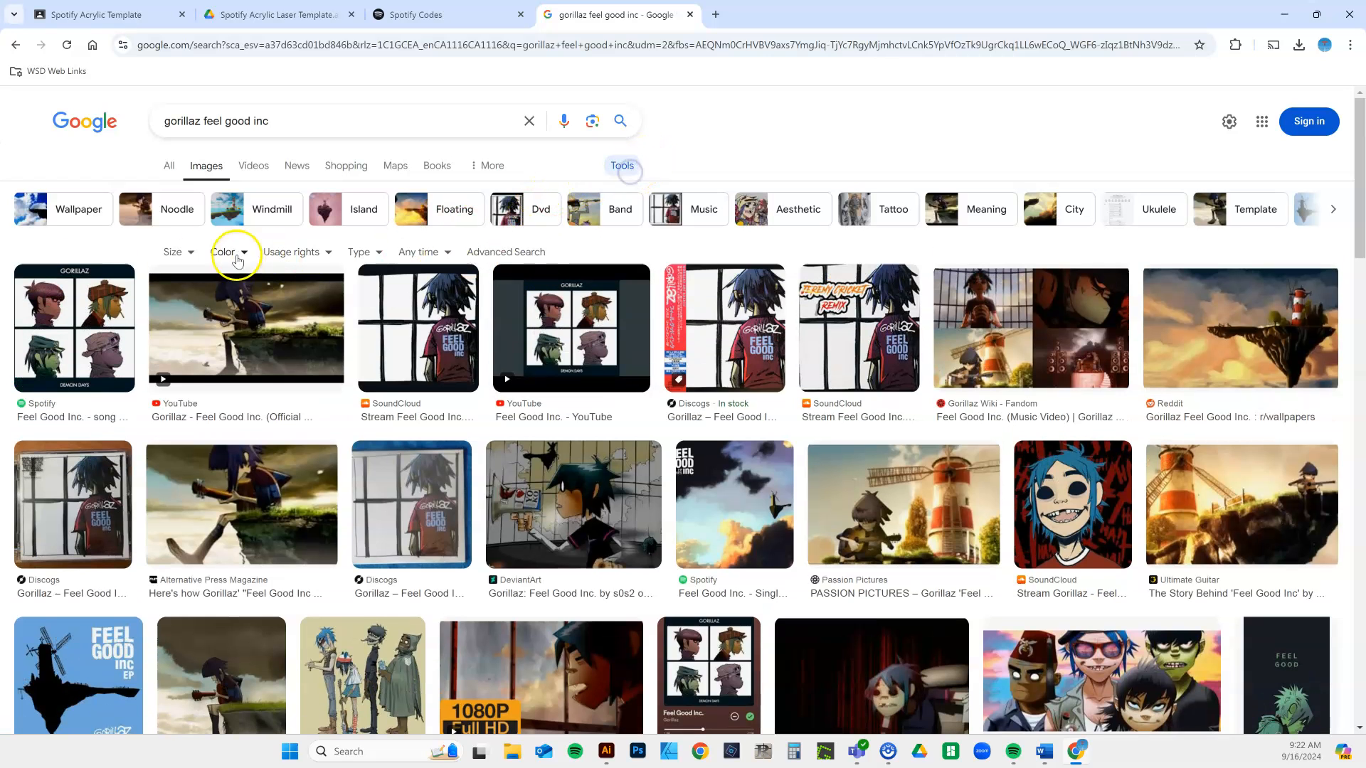
left_click(176, 253)
left_click(197, 298)
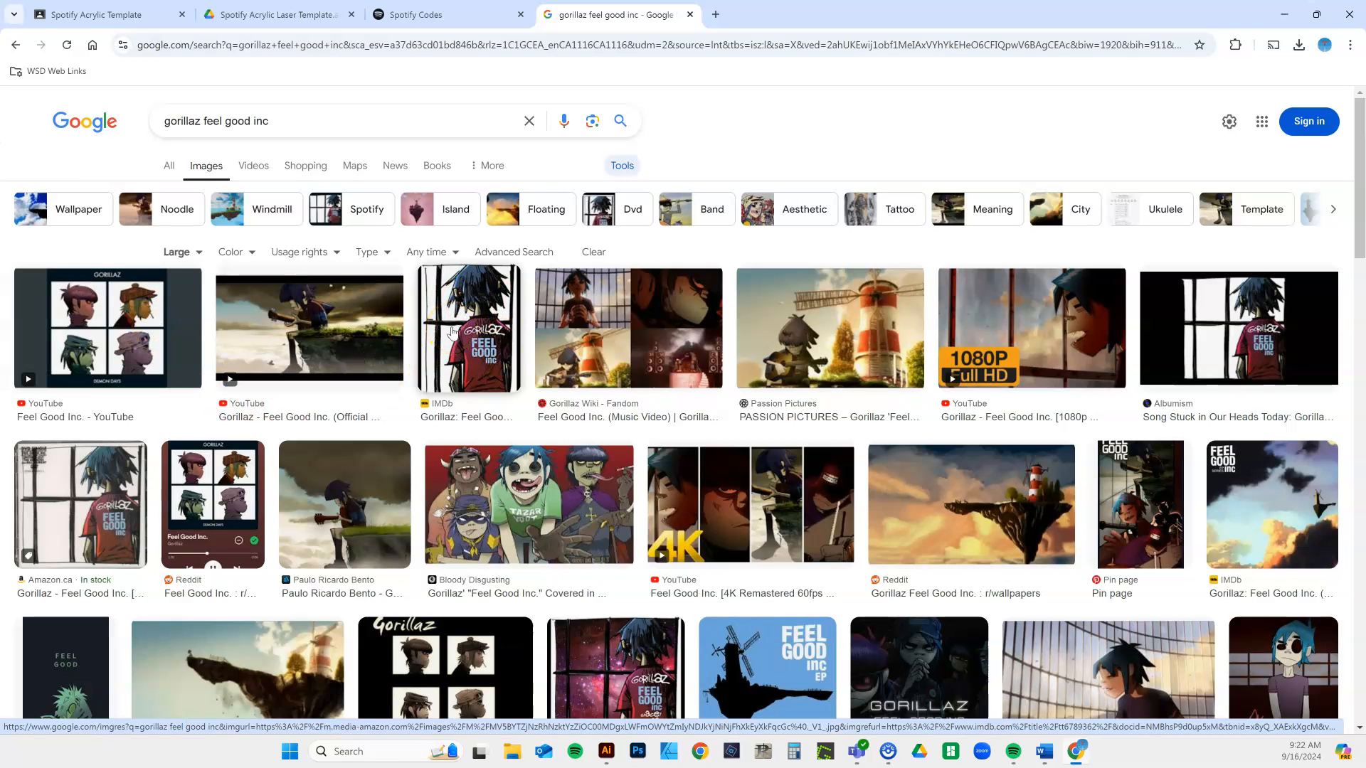
left_click(452, 329)
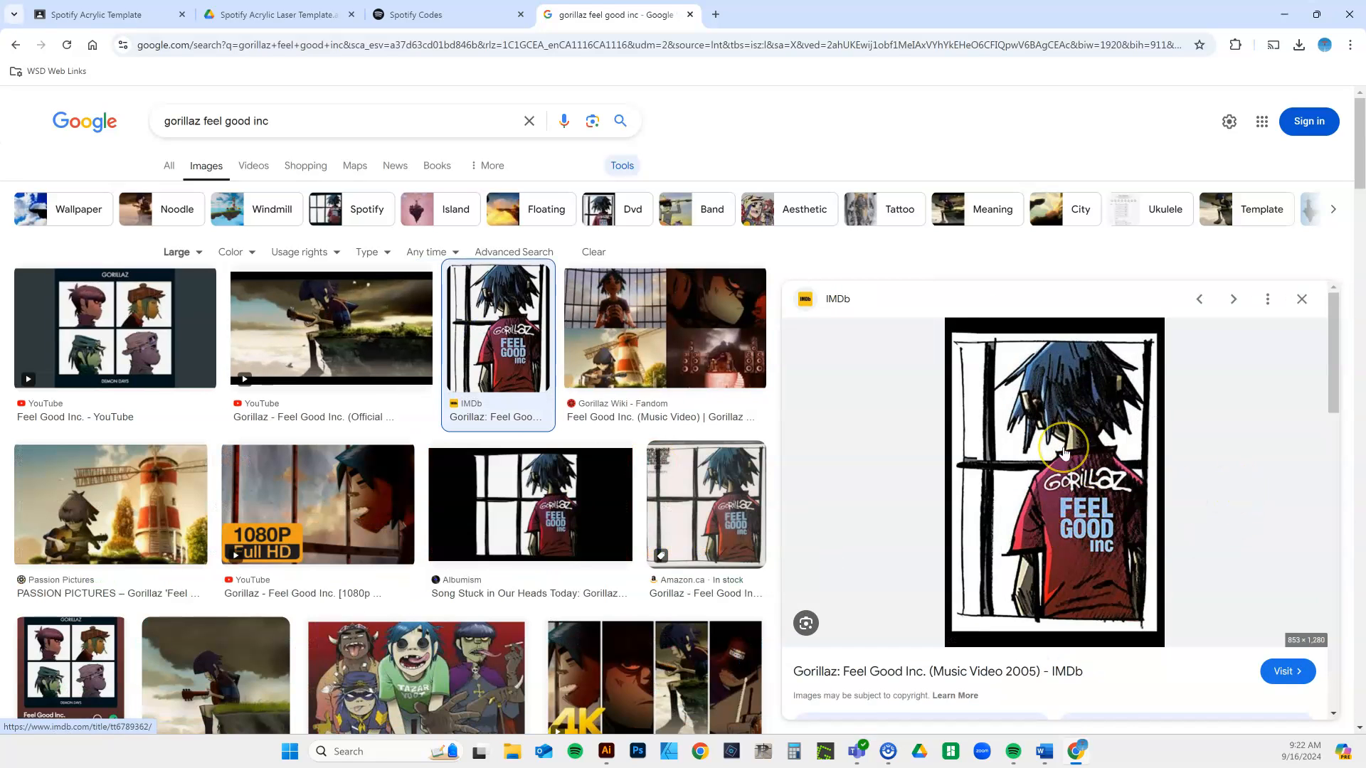
- View the artwork full-size in its own tab and copy the image to the clipboard
right_click(1040, 459)
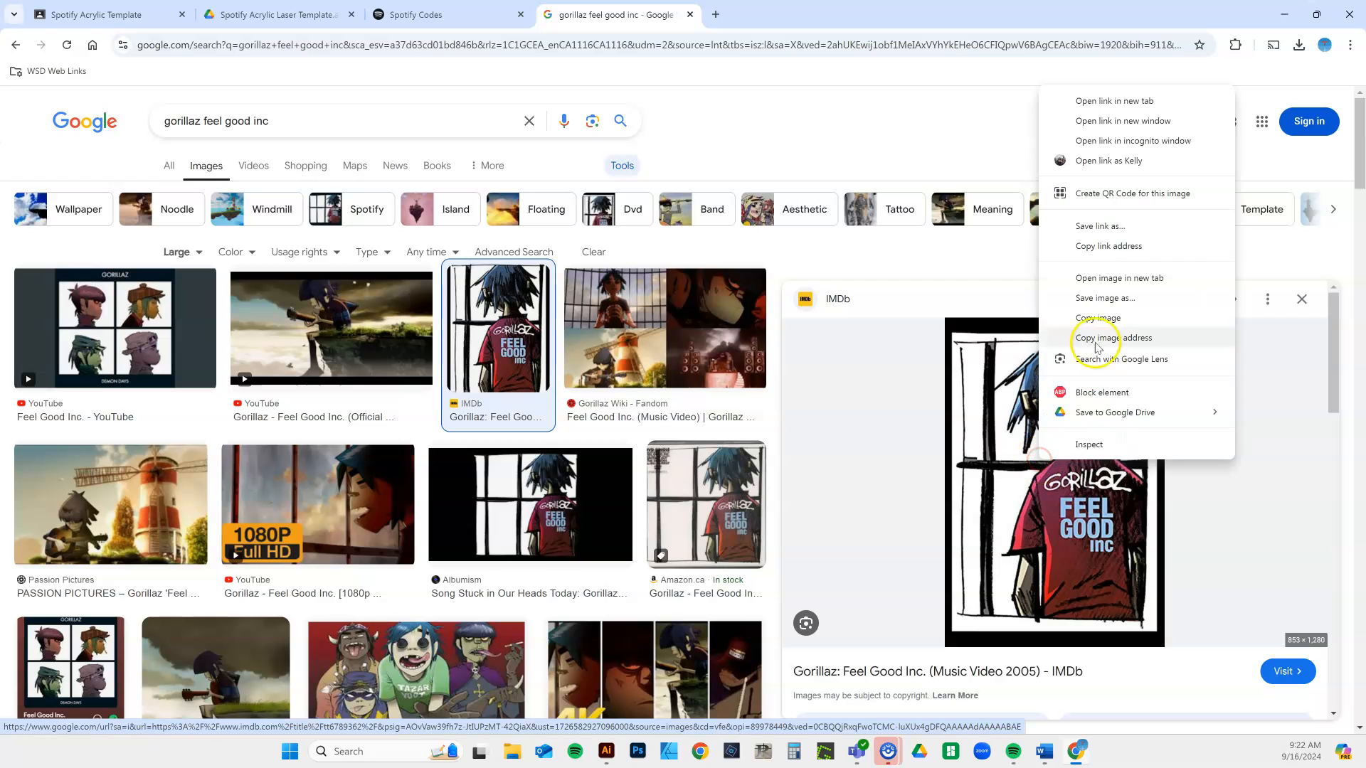
left_click(1105, 280)
left_click(784, 13)
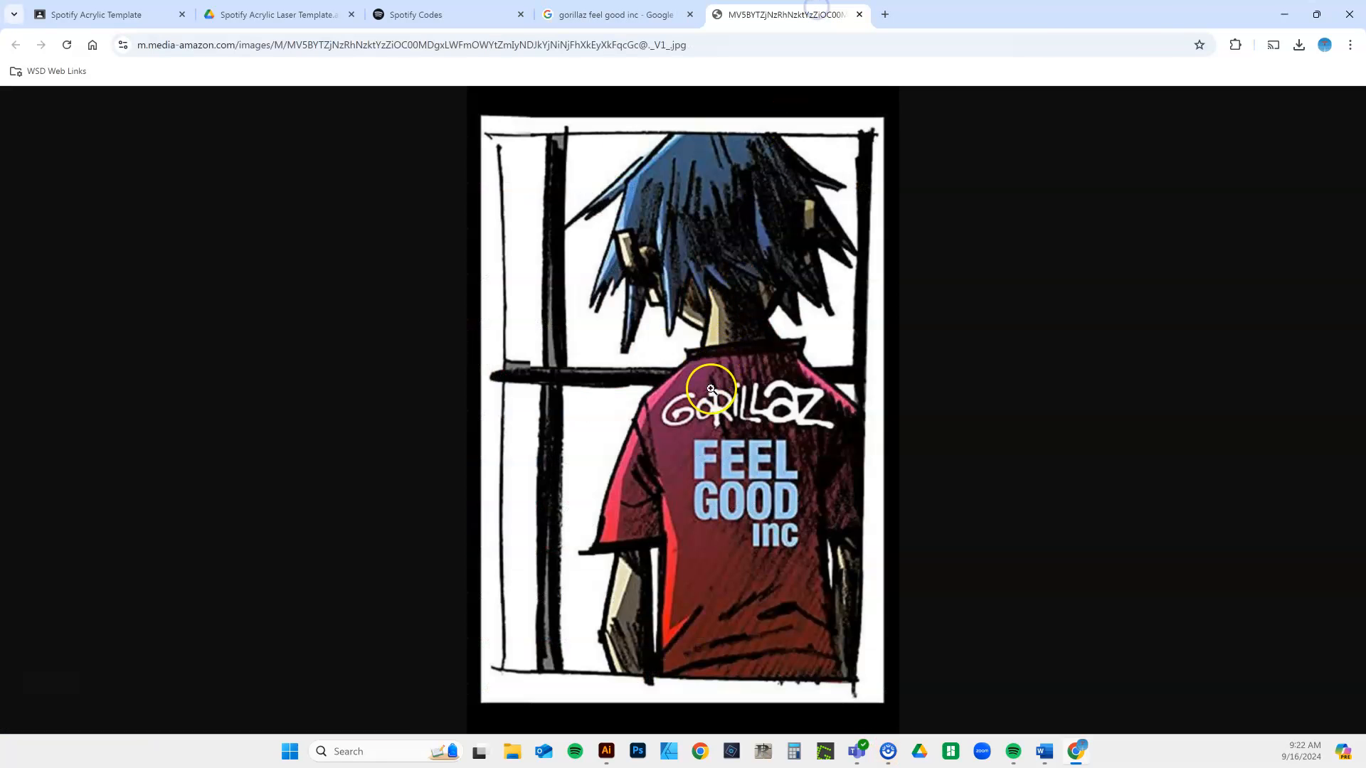
left_click(707, 393)
left_click(704, 353)
right_click(704, 340)
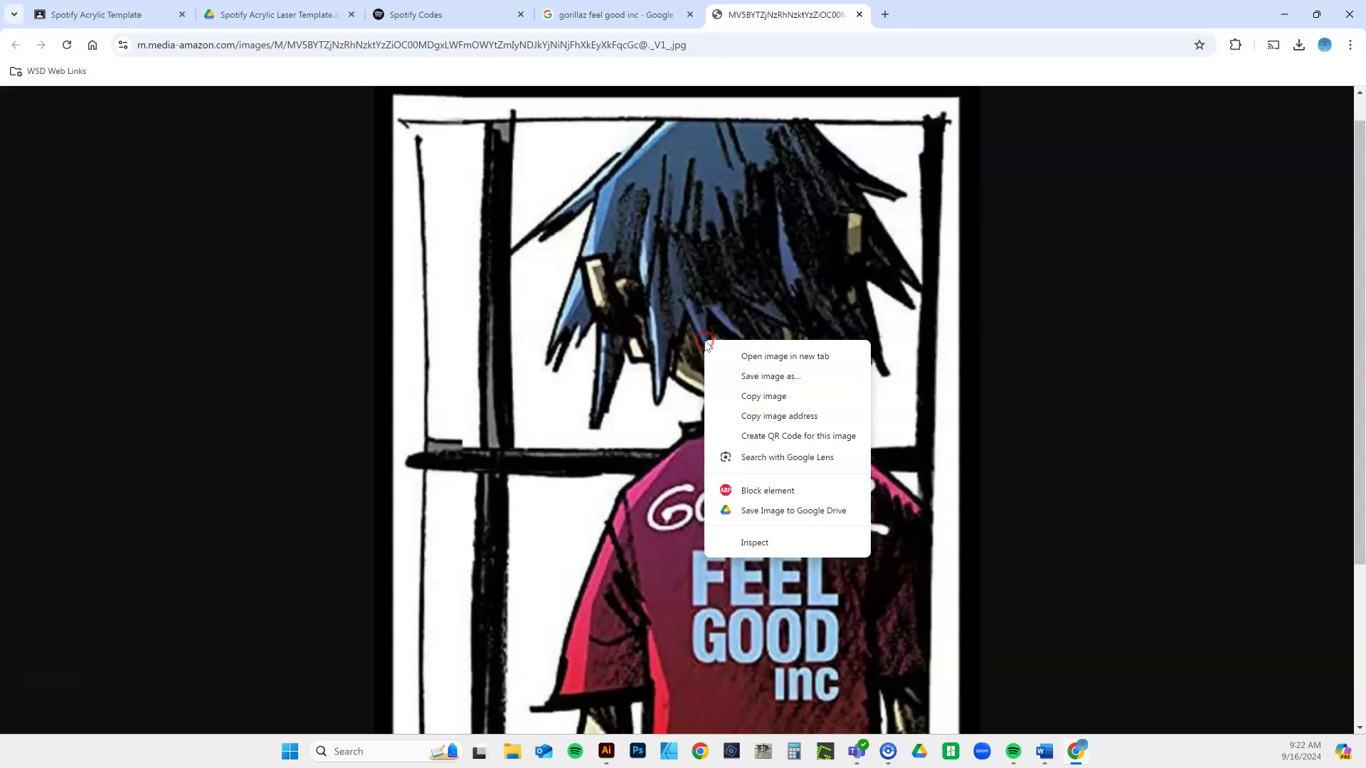
left_click(736, 402)
- Paste the copied artwork into the Illustrator template and start scaling it down
left_click(606, 751)
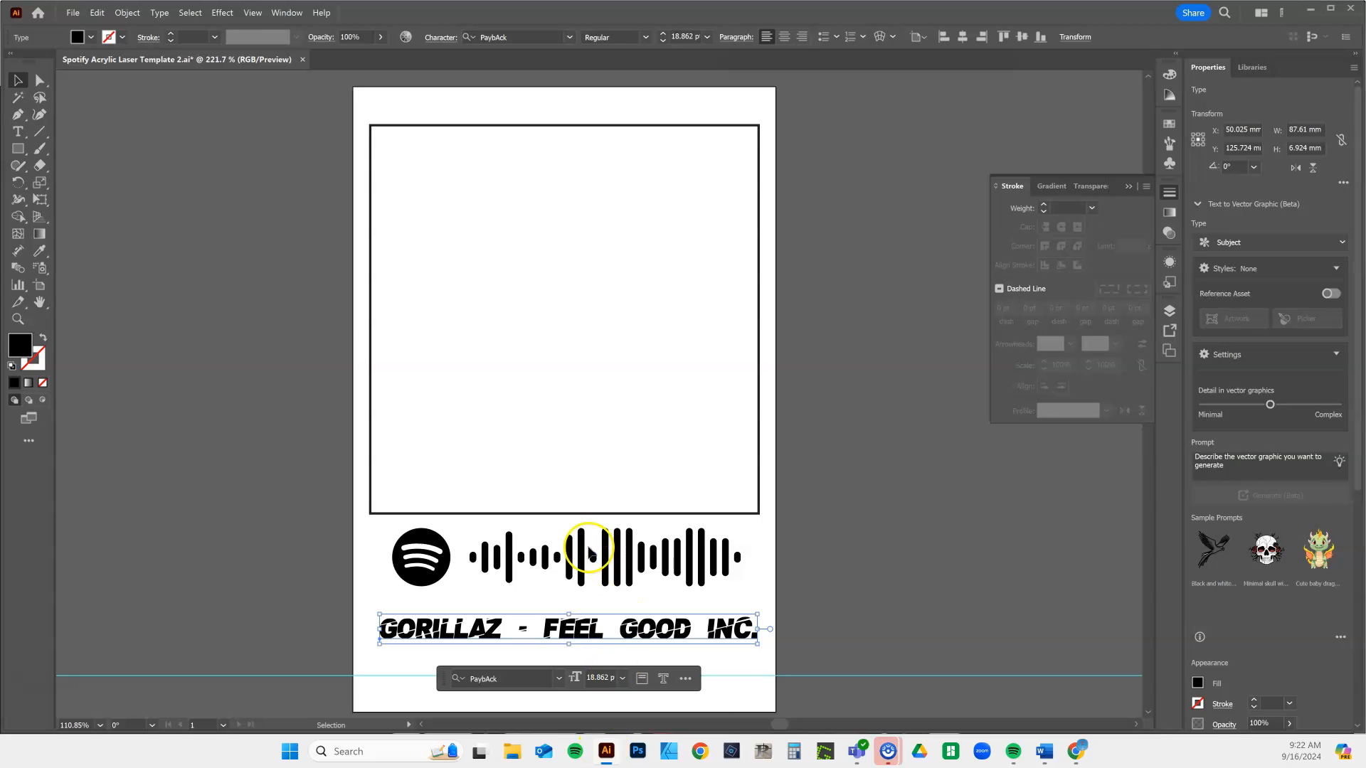
key("ctrl+v")
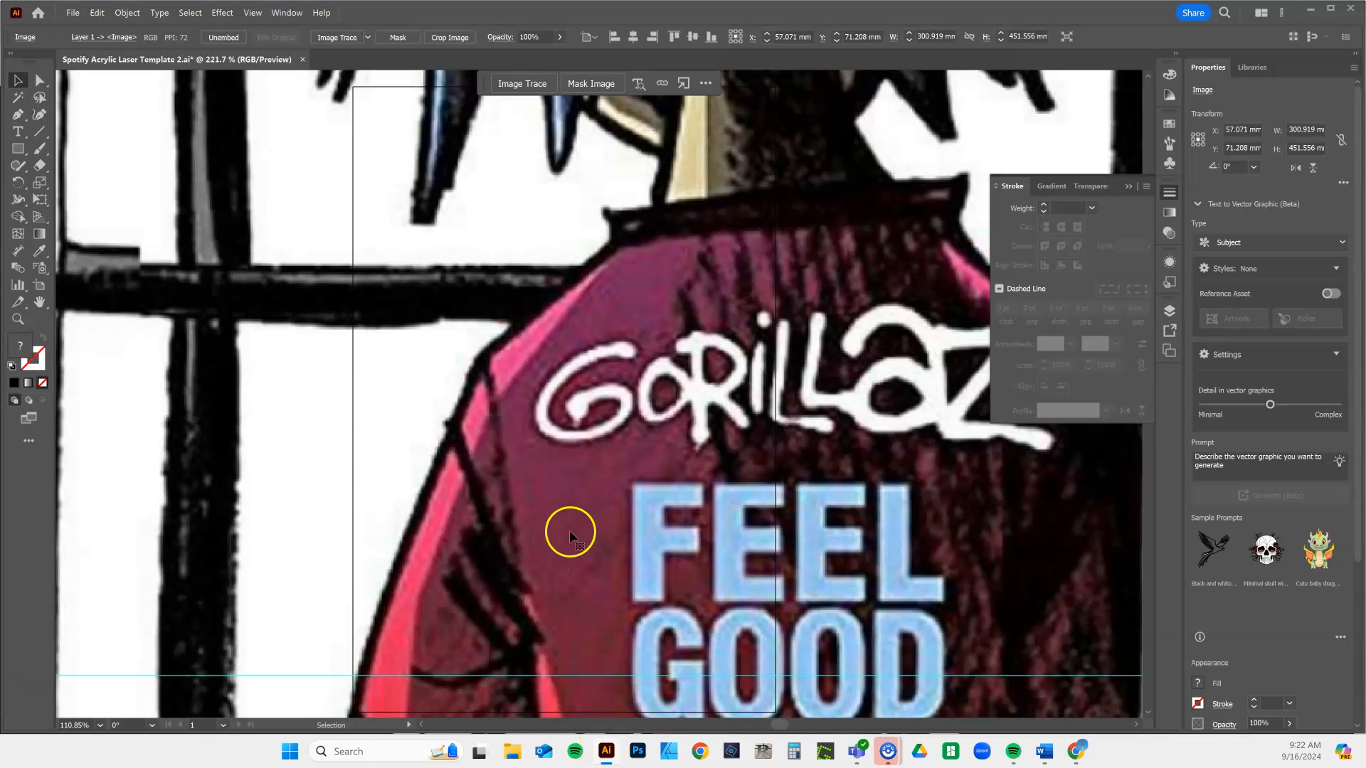
key("ctrl+0")
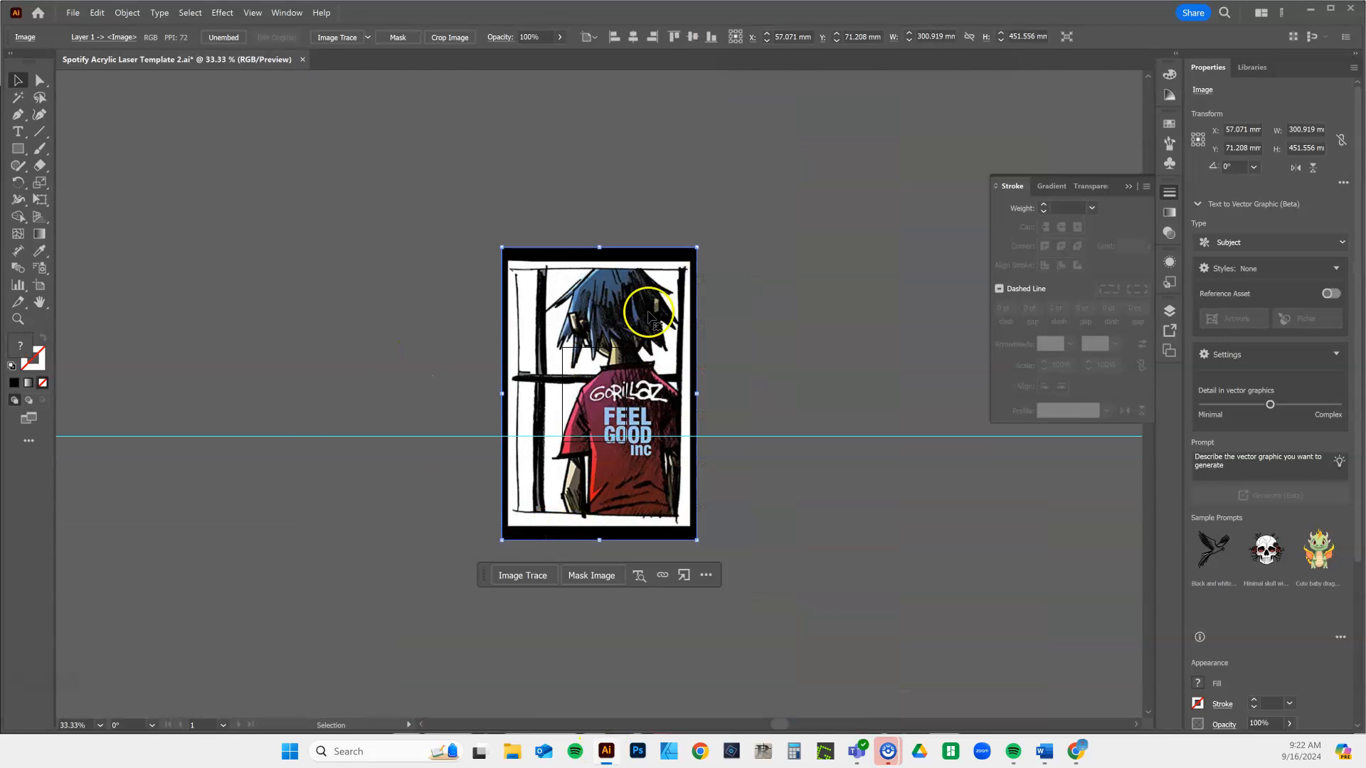
mouse_move(696, 248)
left_mouse_down()
mouse_move(554, 464)
mouse_move(596, 395)
left_mouse_up()
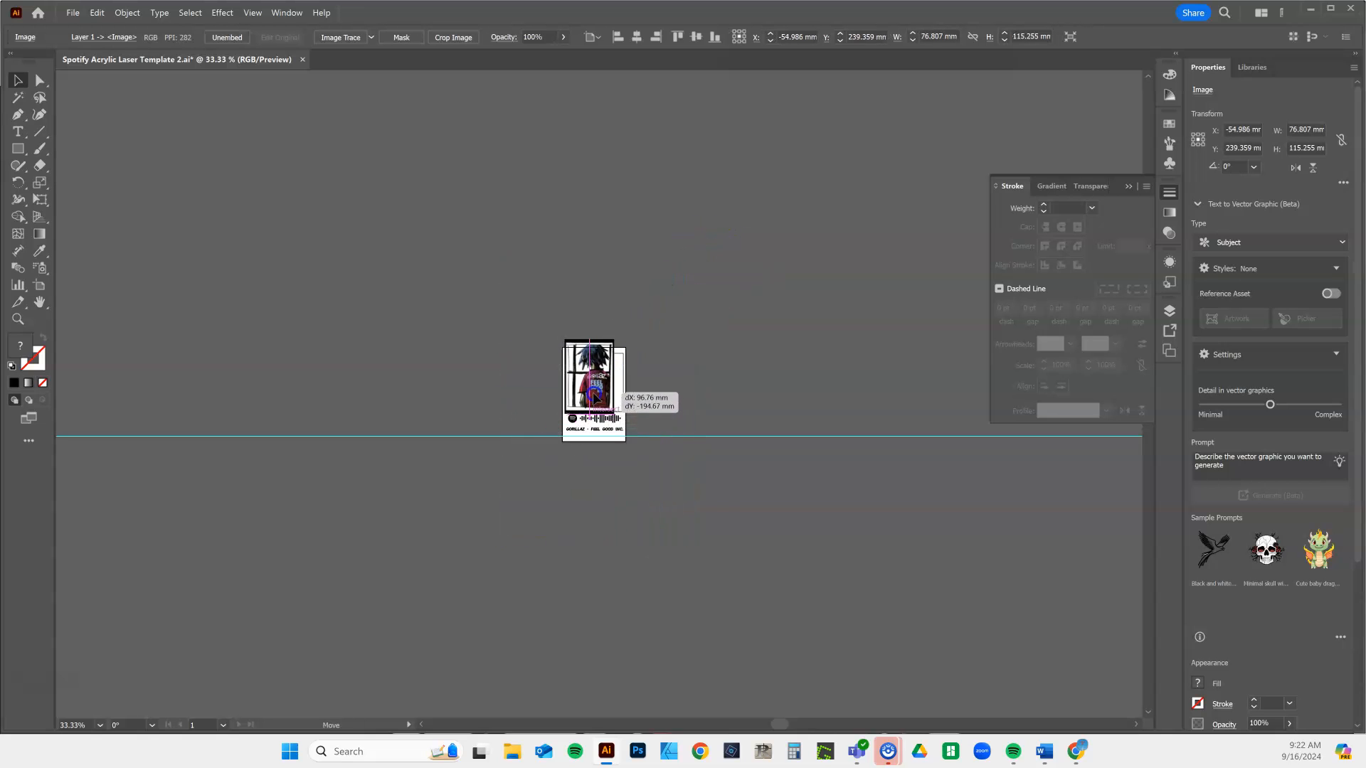
scroll(596, 394, "up", 5)
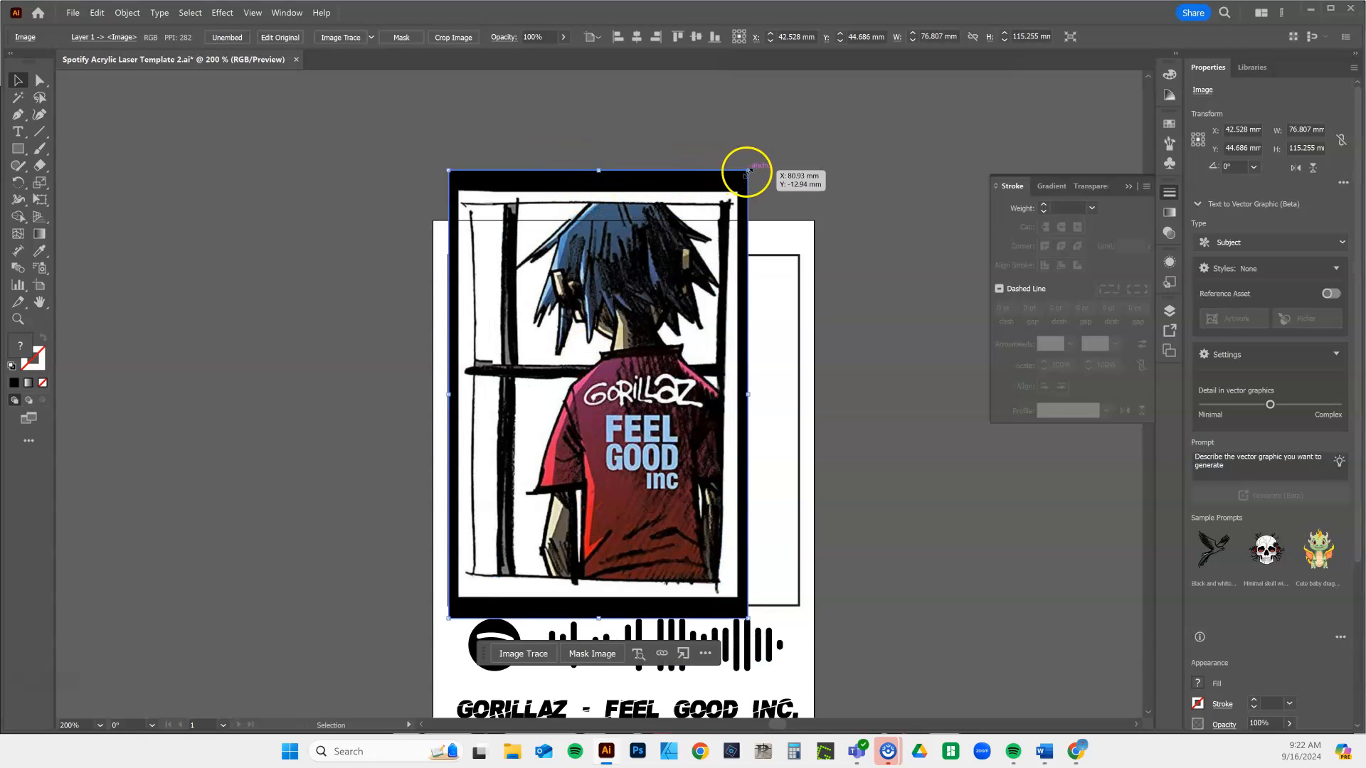
- Shrink the artwork further and move it inside the square frame above the code
left_click_drag(748, 171, 676, 253)
left_click_drag(594, 469, 653, 434)
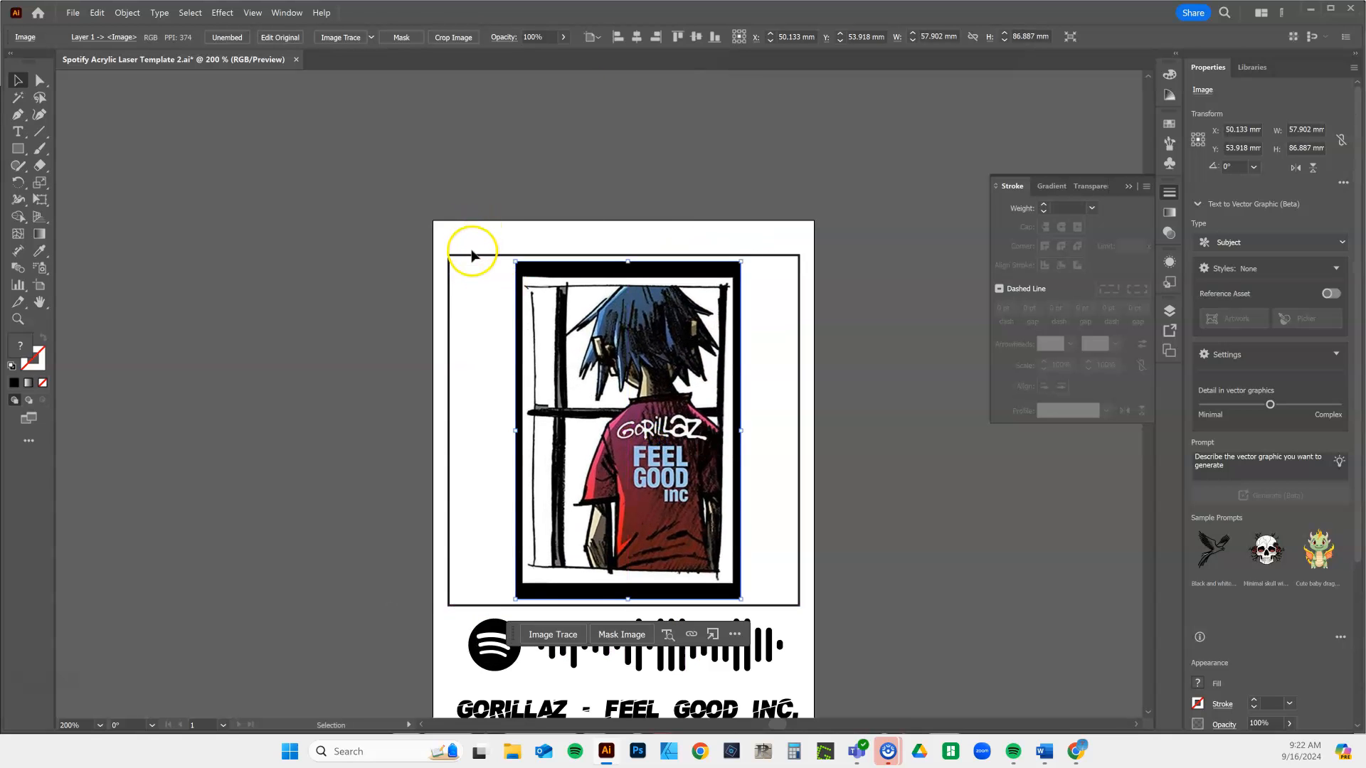
left_click(475, 259)
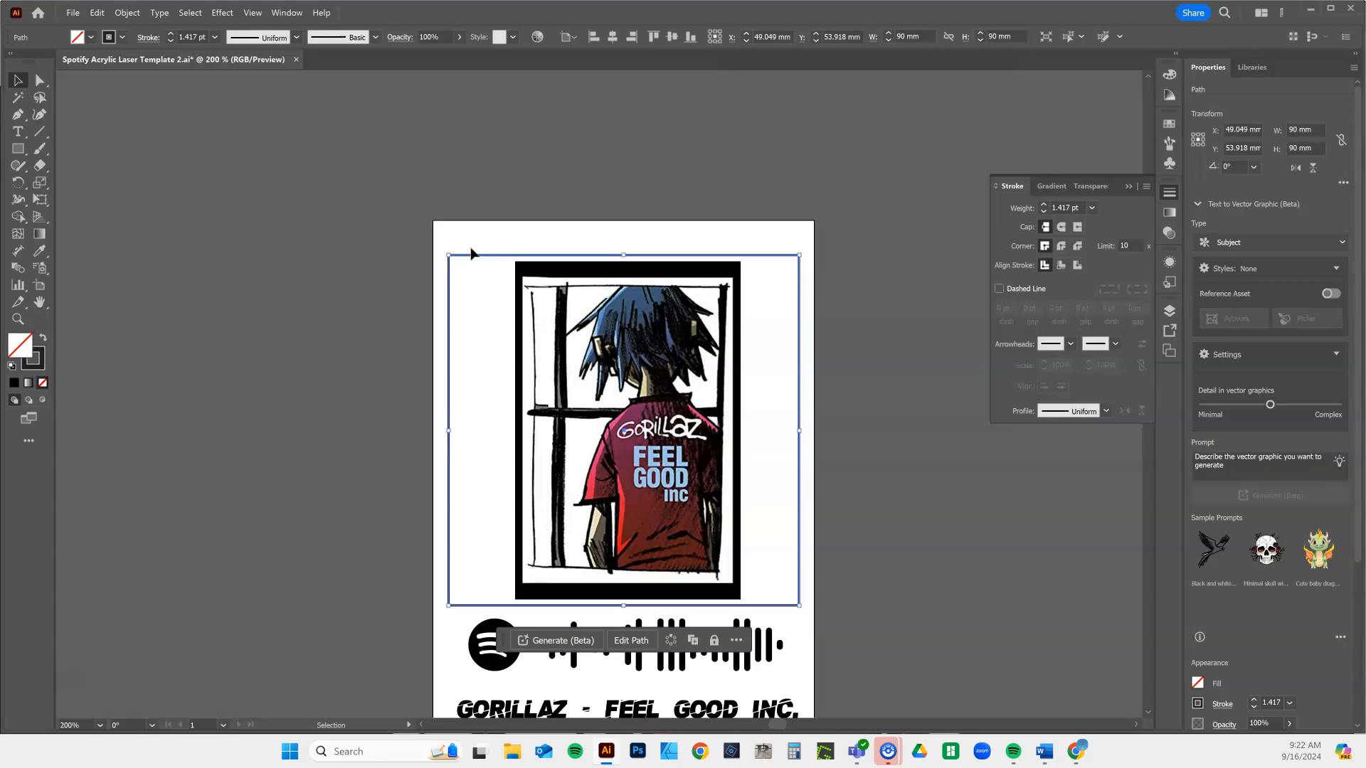
left_click(683, 384)
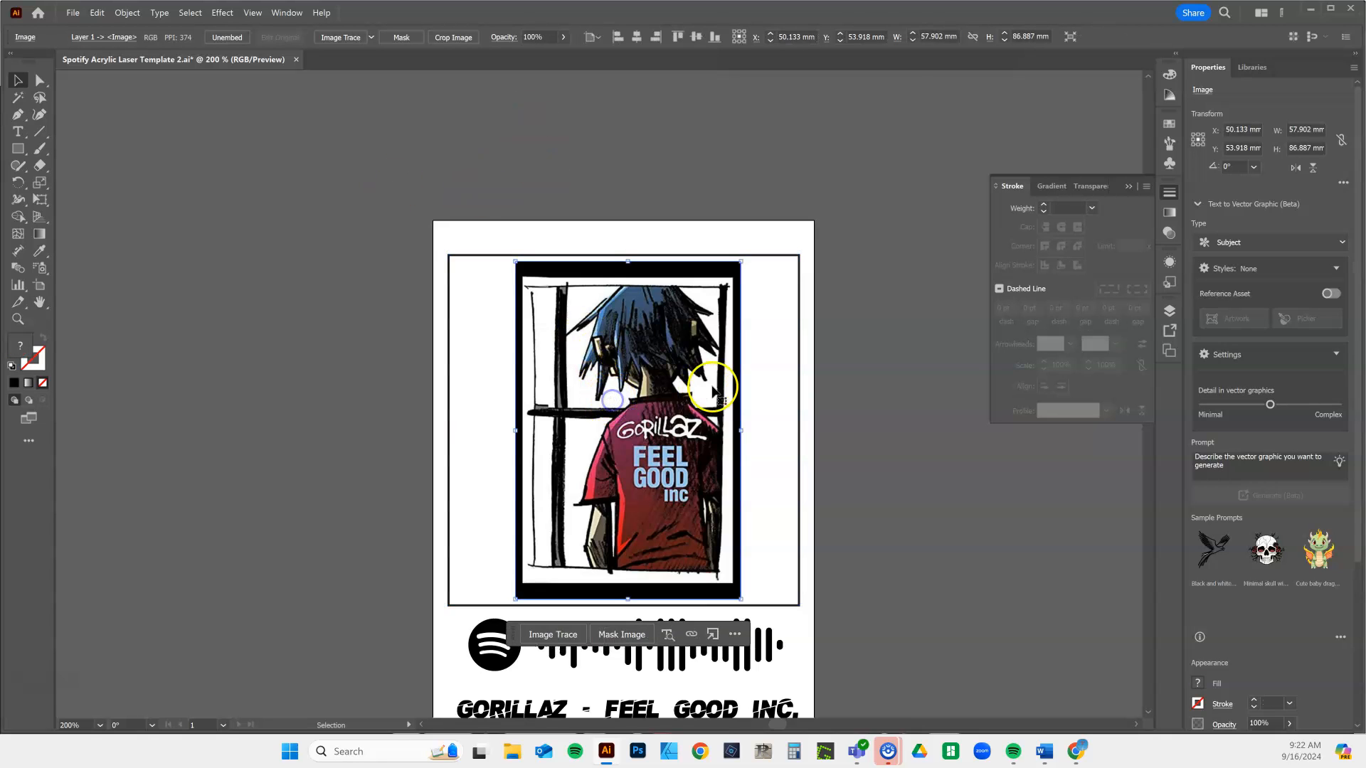
- Crop the black border off all four sides of the artwork with Crop Image
left_click(459, 40)
left_click_drag(627, 264, 631, 285)
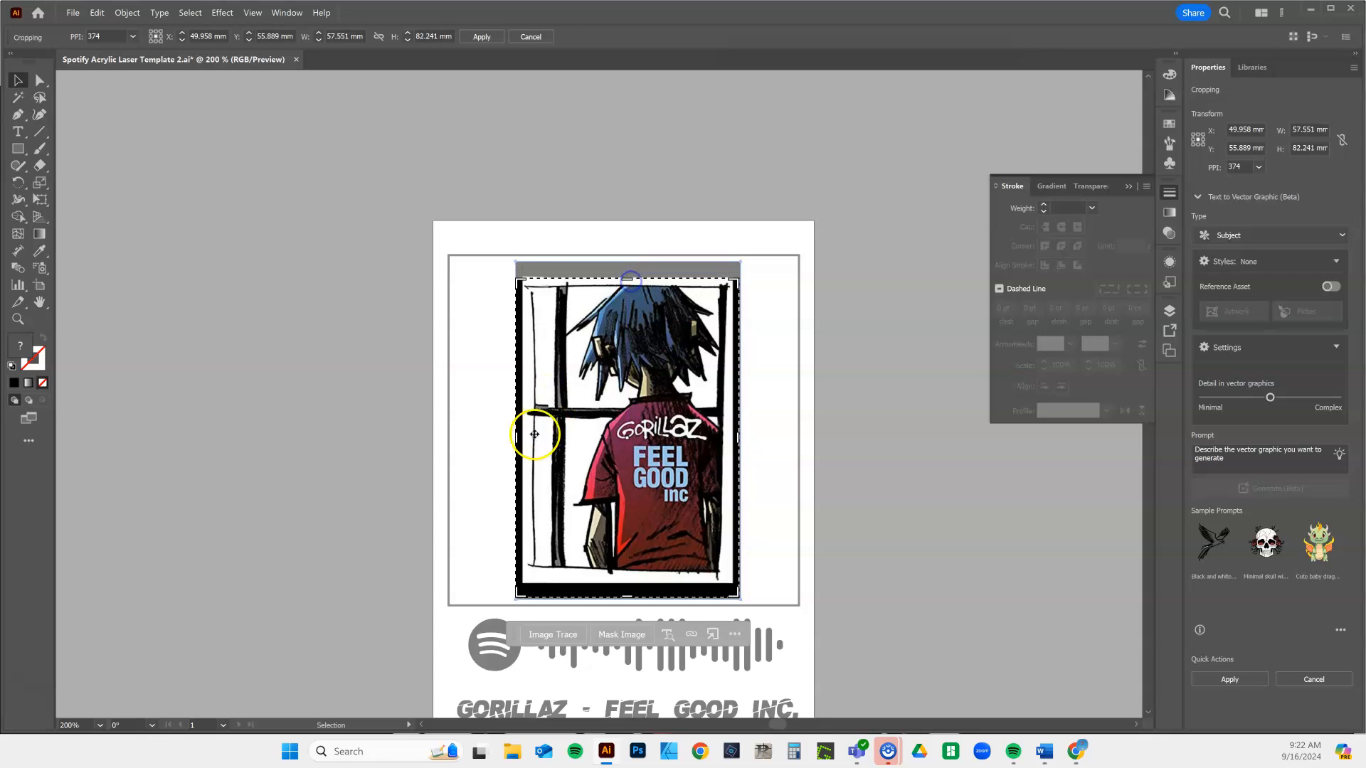
left_click_drag(518, 436, 524, 436)
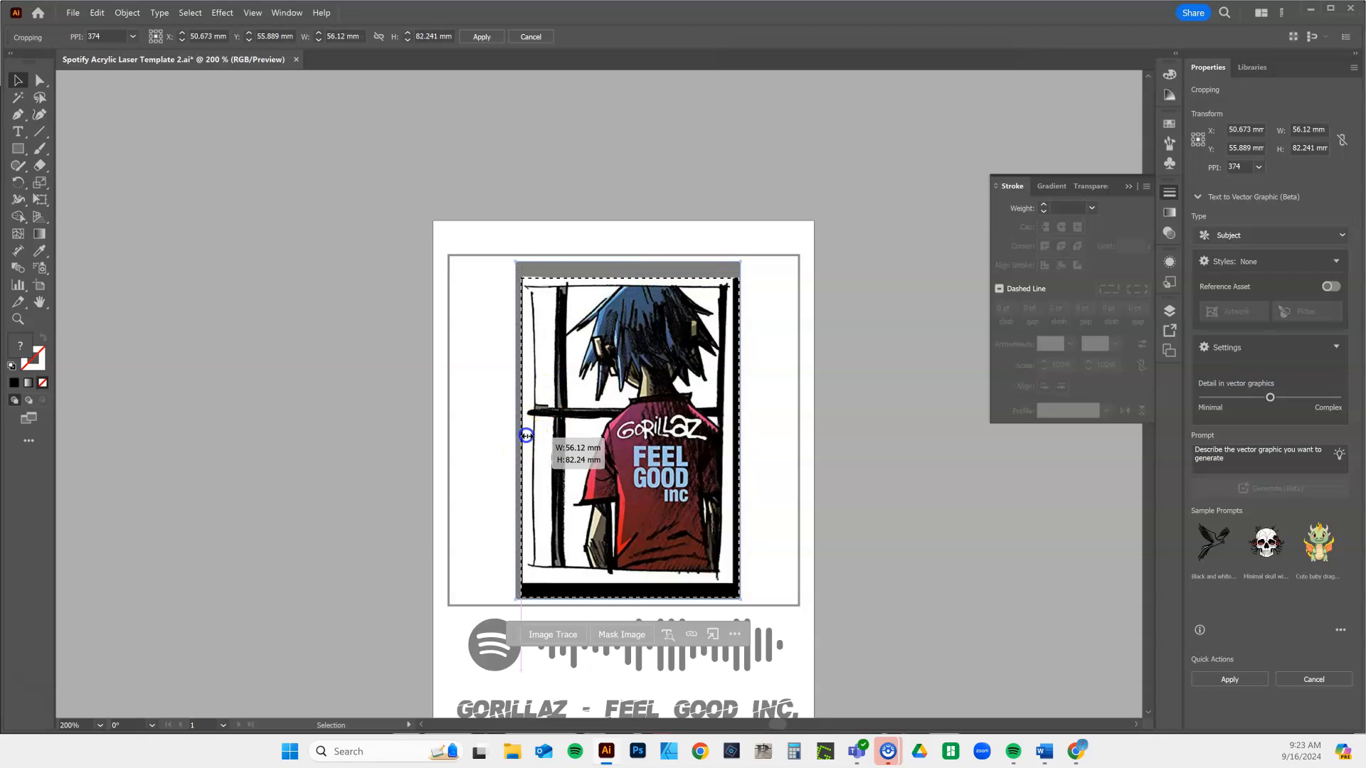
left_click_drag(631, 595, 631, 580)
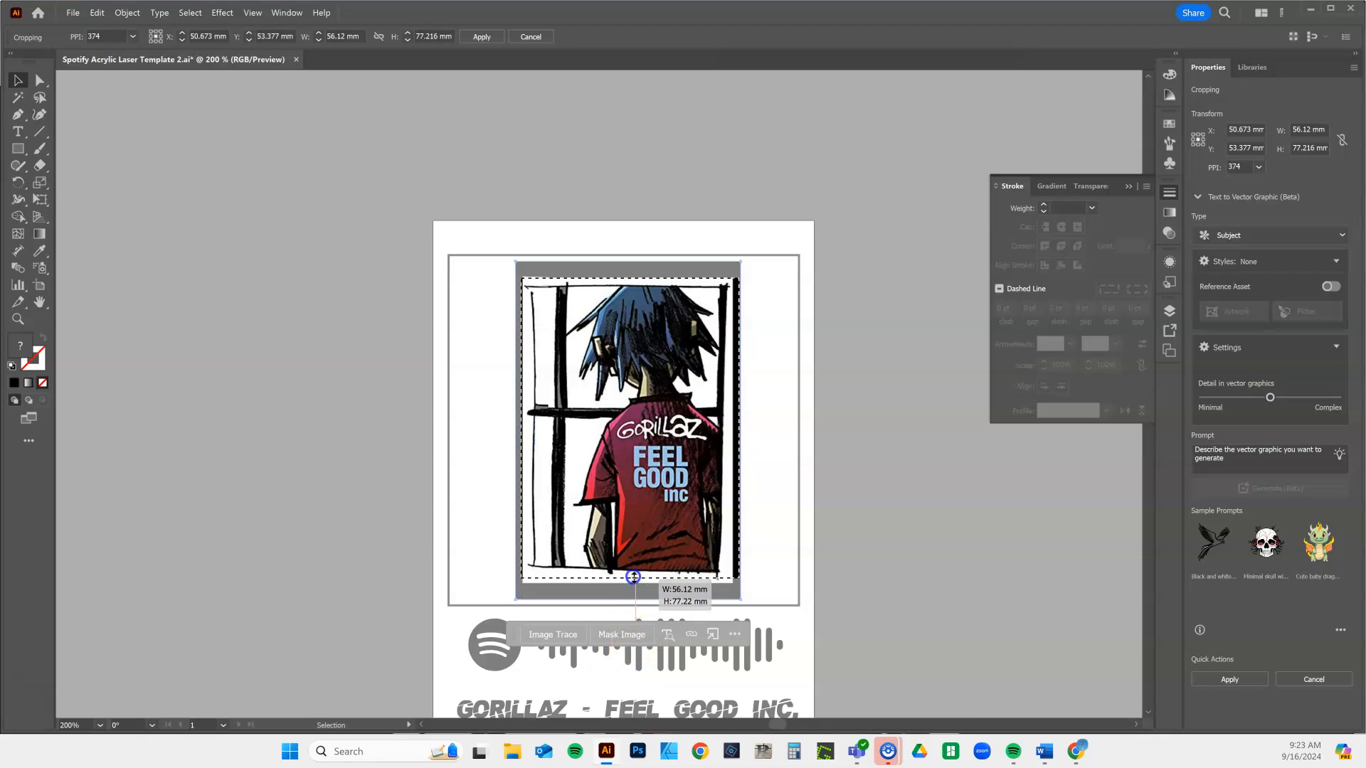
left_click_drag(743, 429, 733, 429)
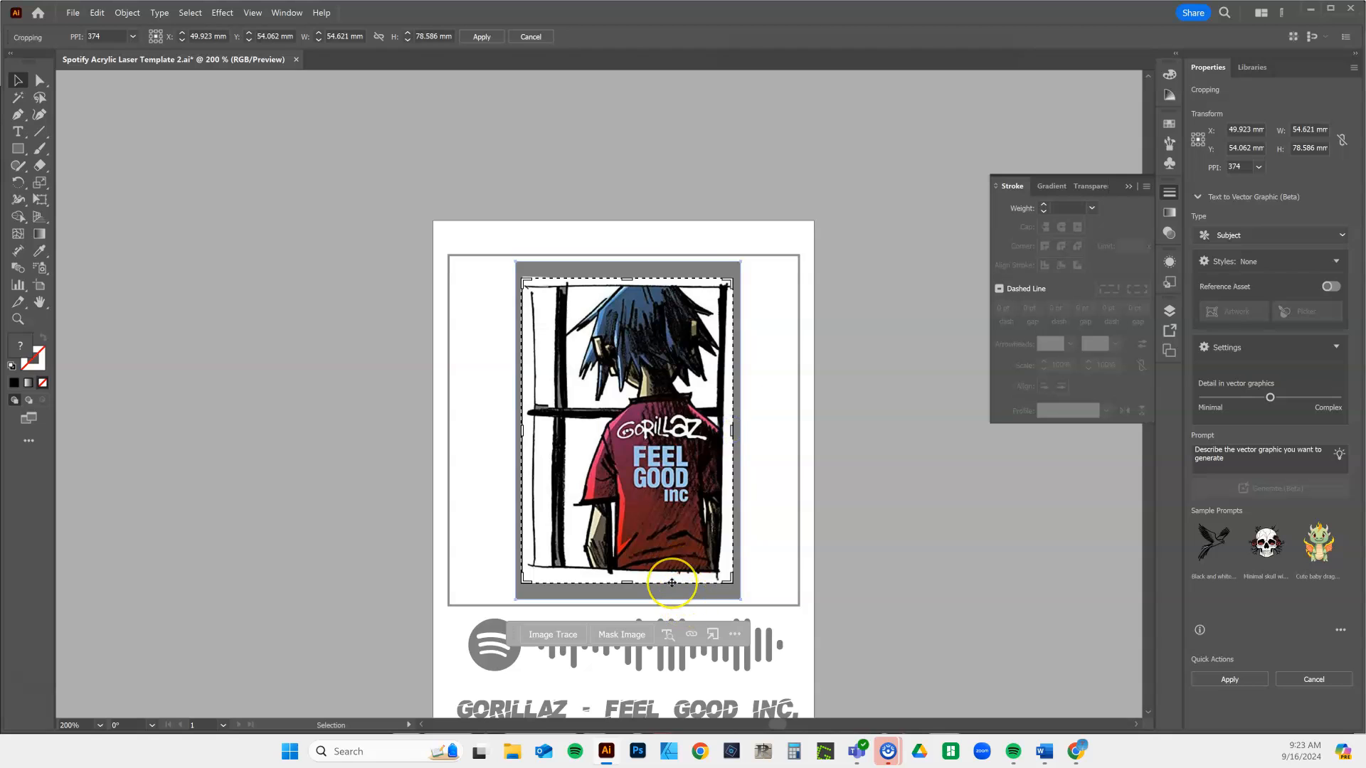
key("Return")
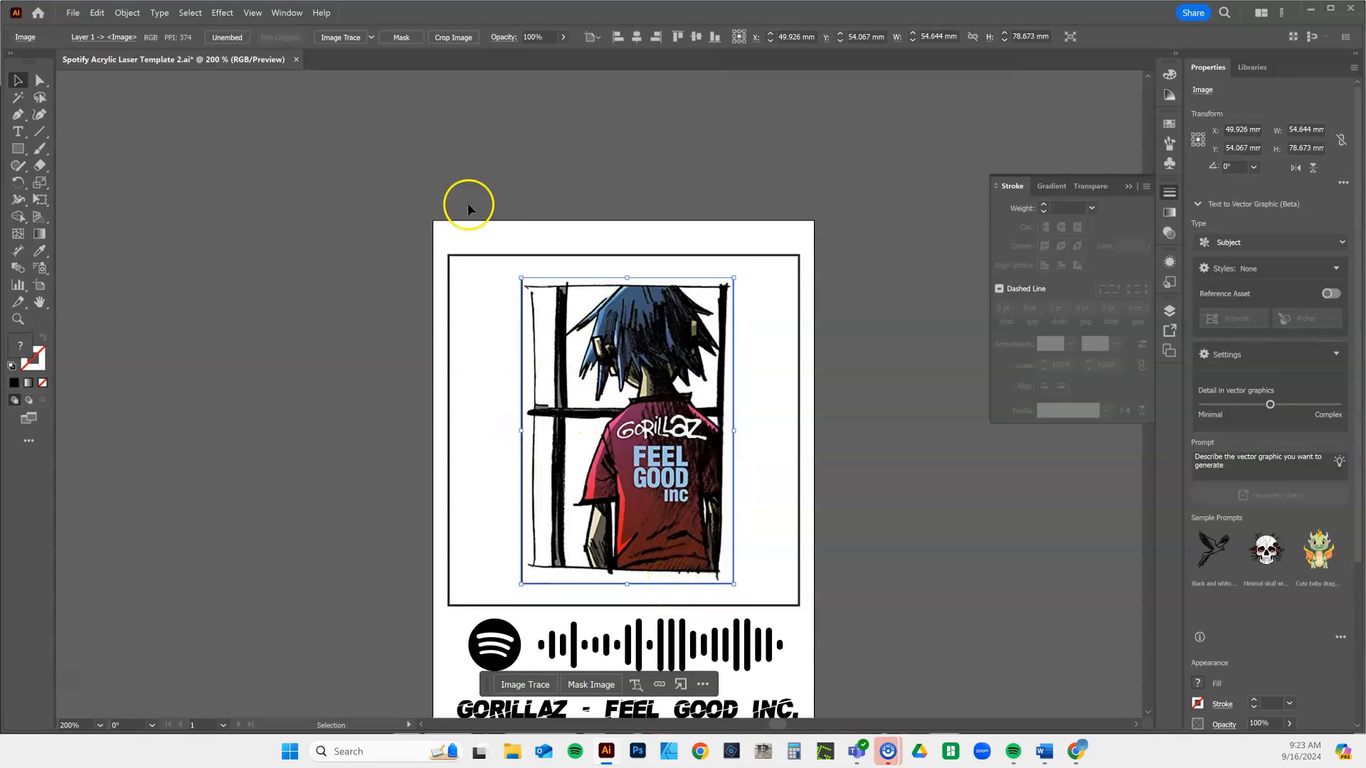
- Re-crop to extend the area back to the top and slightly right, then apply it
left_click(454, 37)
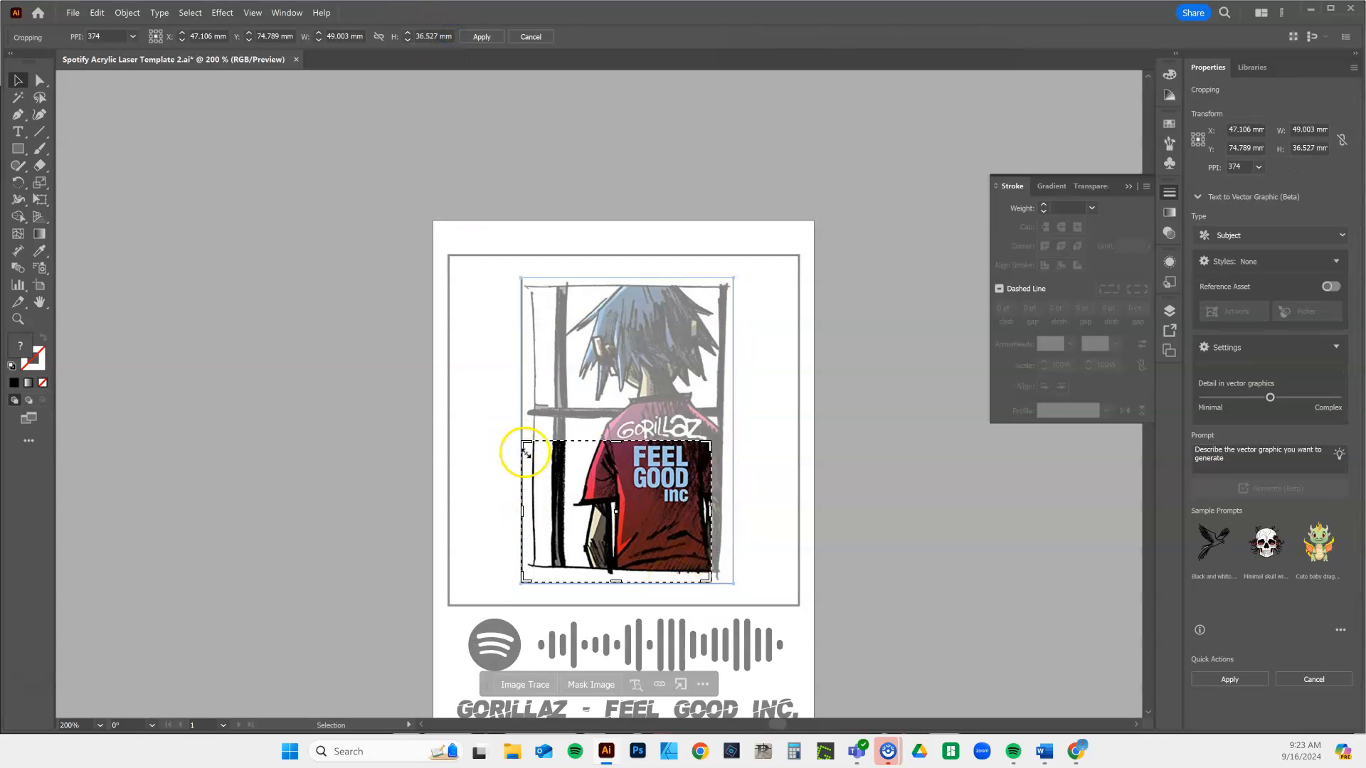
left_click_drag(529, 443, 531, 286)
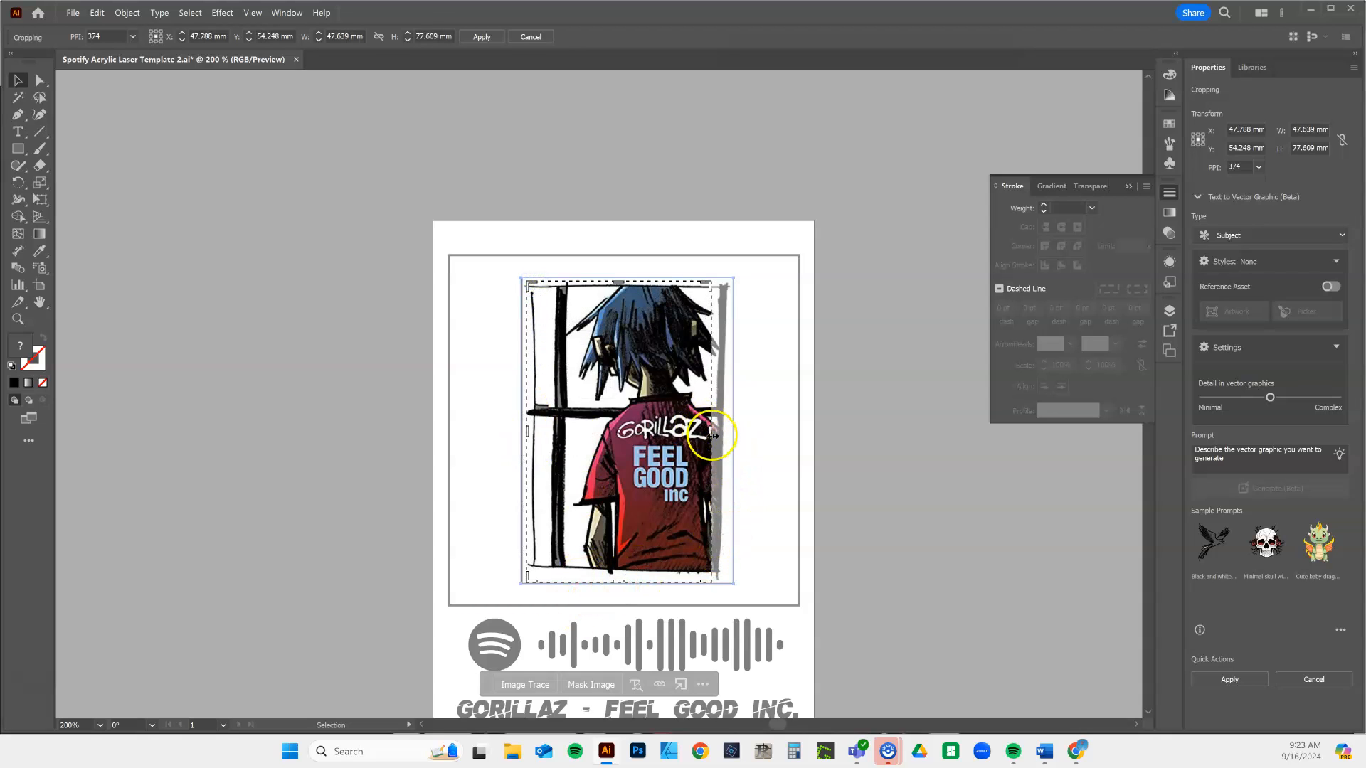
left_click_drag(712, 432, 732, 432)
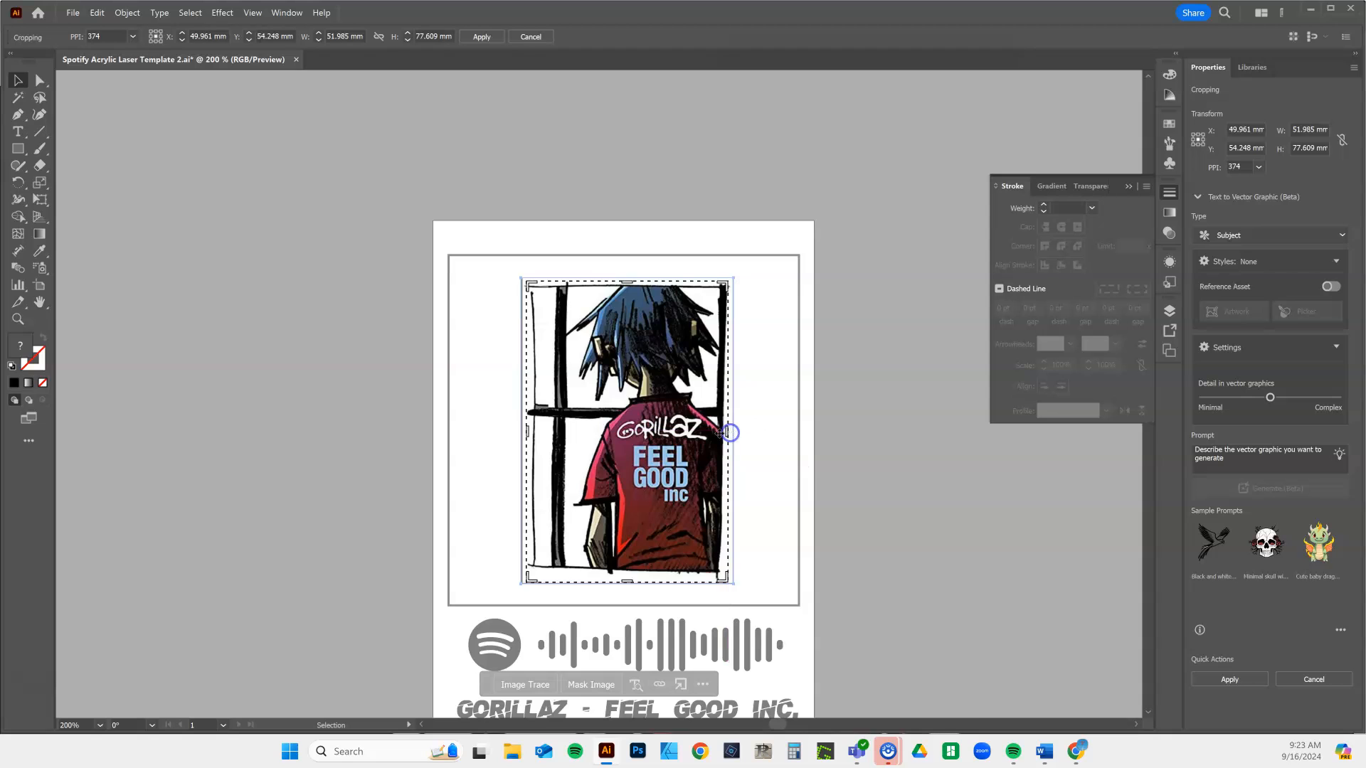
left_click(724, 431)
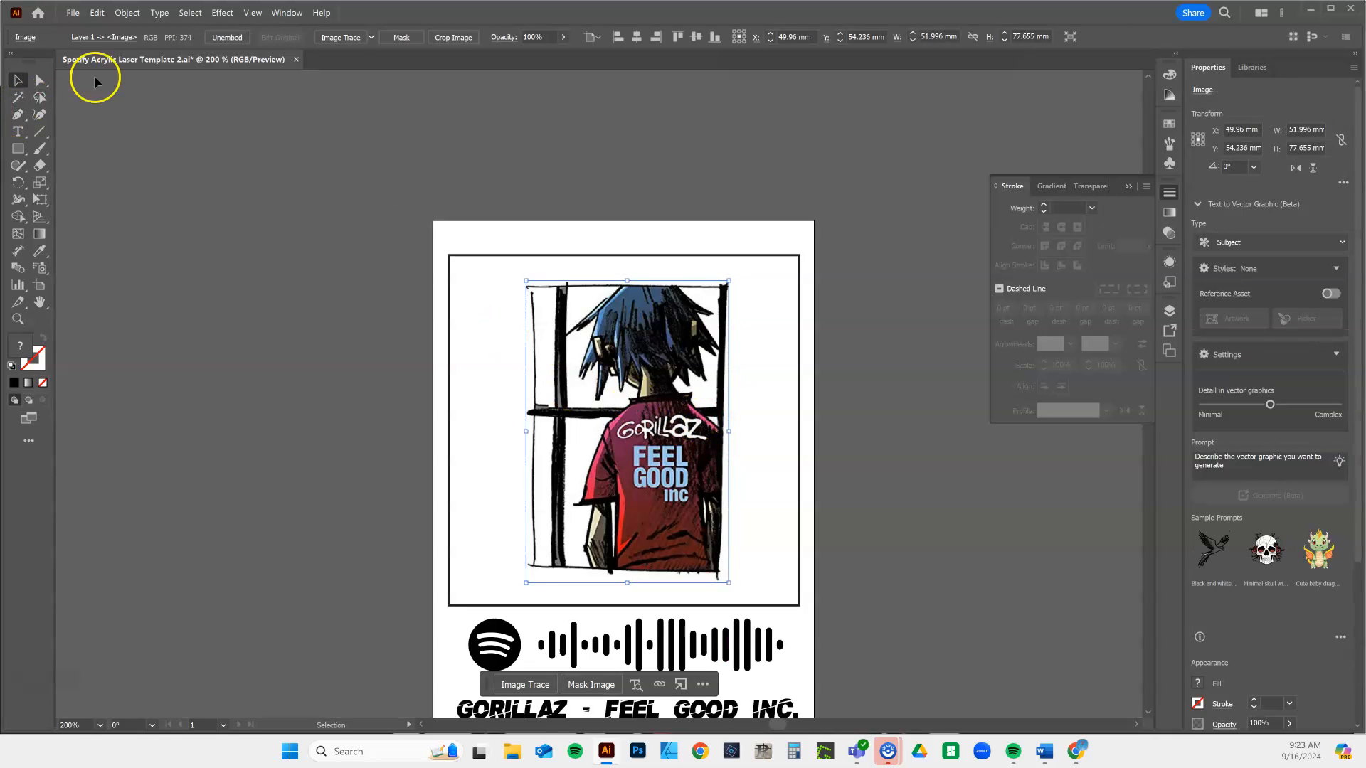
- Move the cropped artwork up and left within the card
left_click(19, 81)
left_click(659, 145)
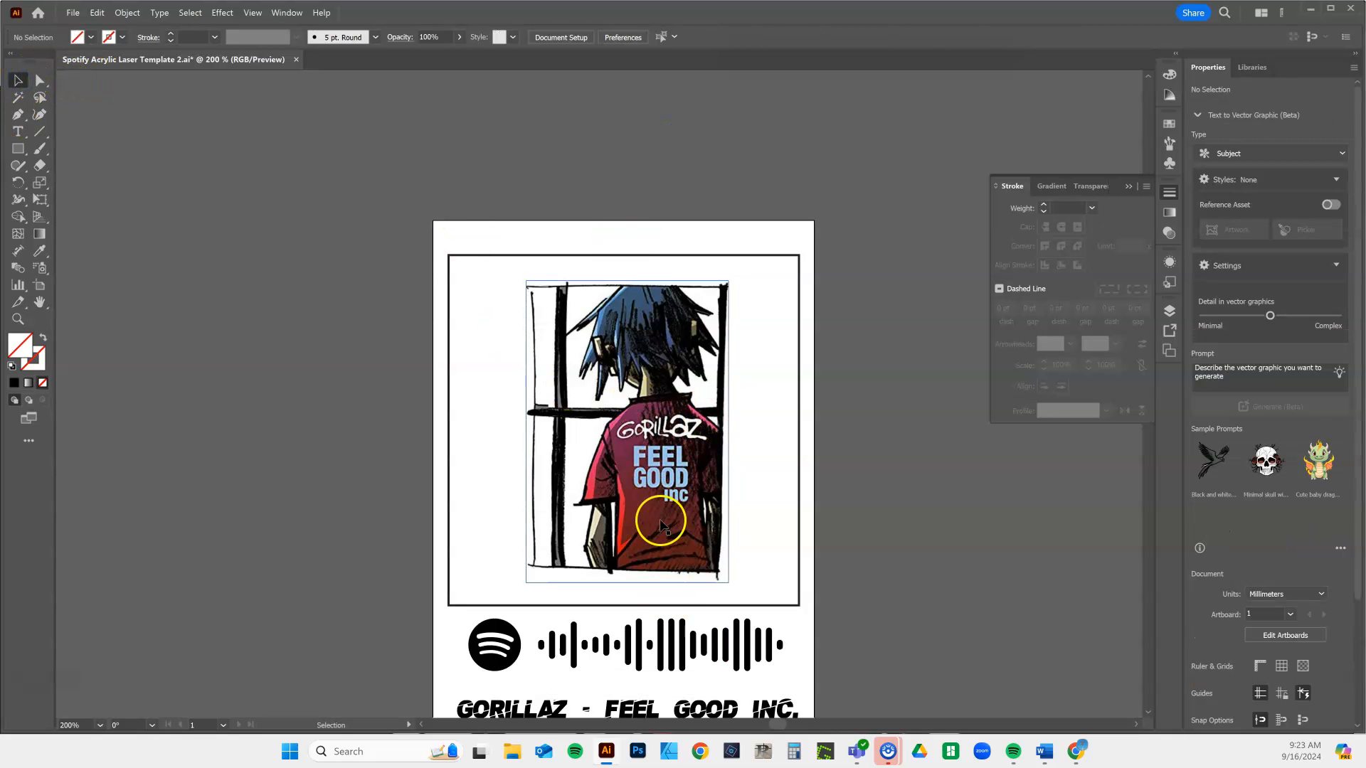
mouse_move(662, 523)
left_mouse_down()
mouse_move(598, 500)
mouse_move(613, 512)
left_mouse_up()
left_click(798, 541)
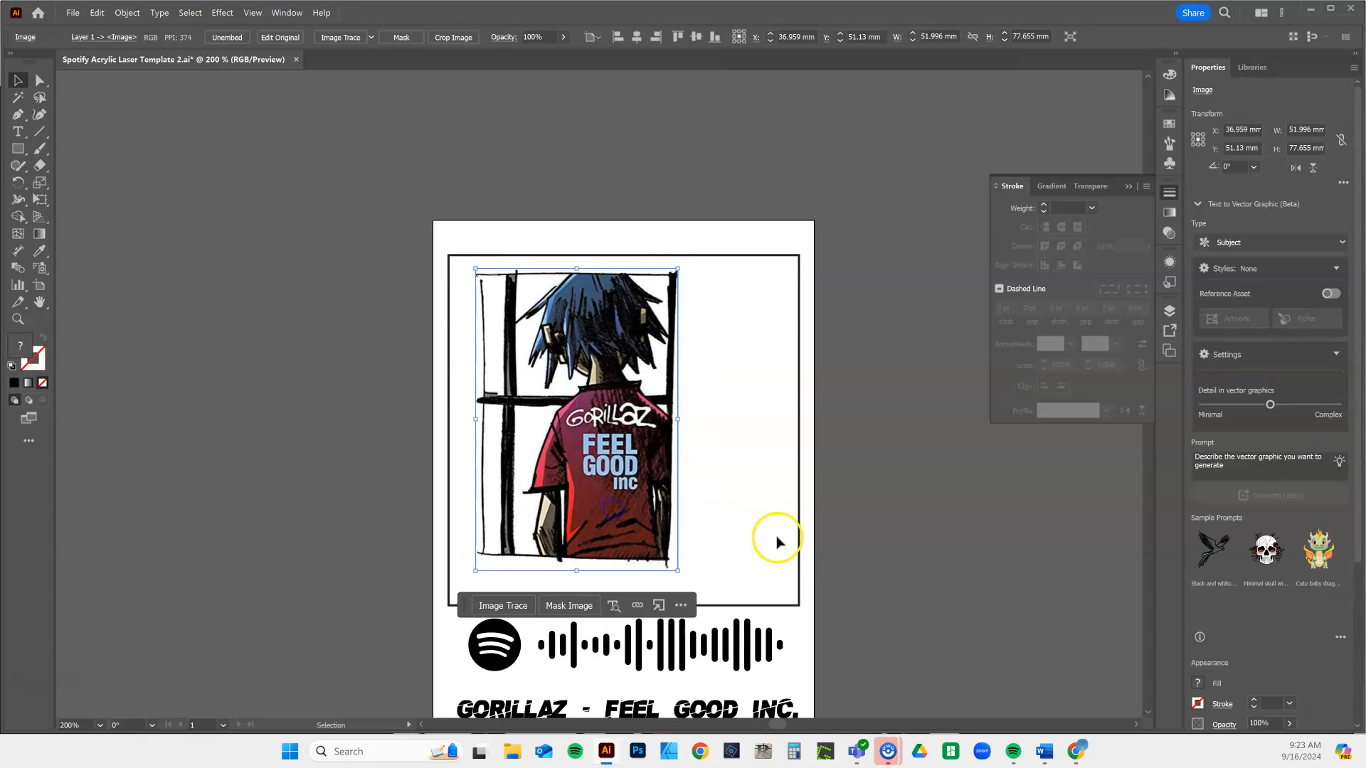
left_click(806, 543)
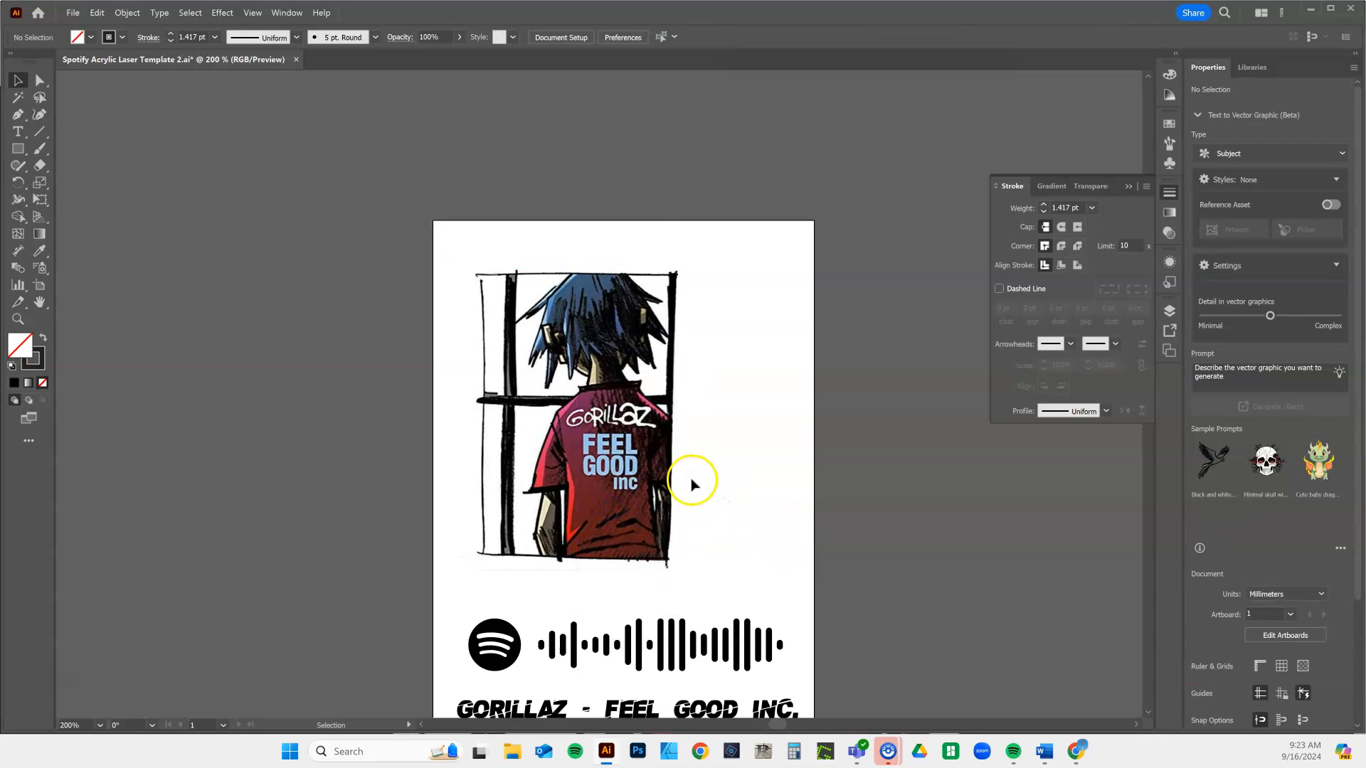
left_click_drag(685, 475, 670, 458)
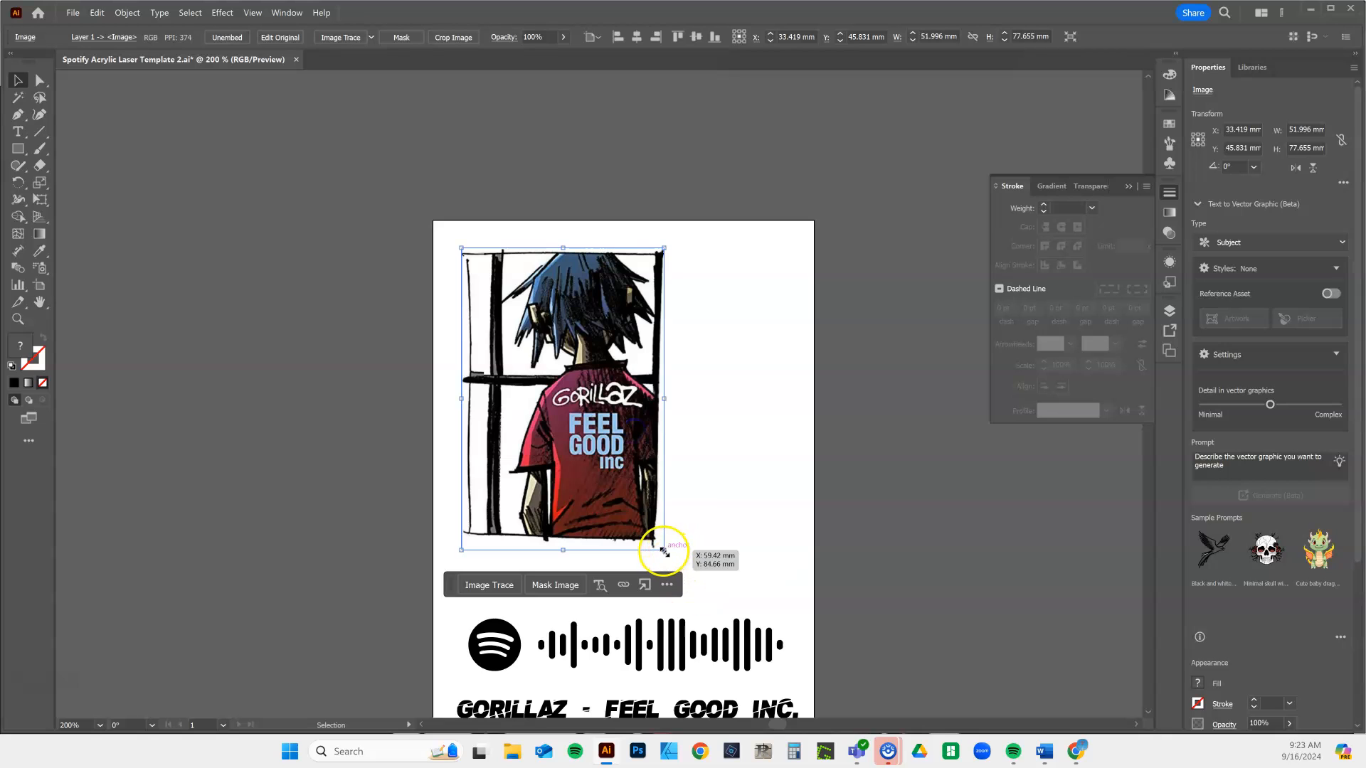
- Enlarge the artwork and shift it right so it sits centred above the code
left_click_drag(661, 546, 736, 613)
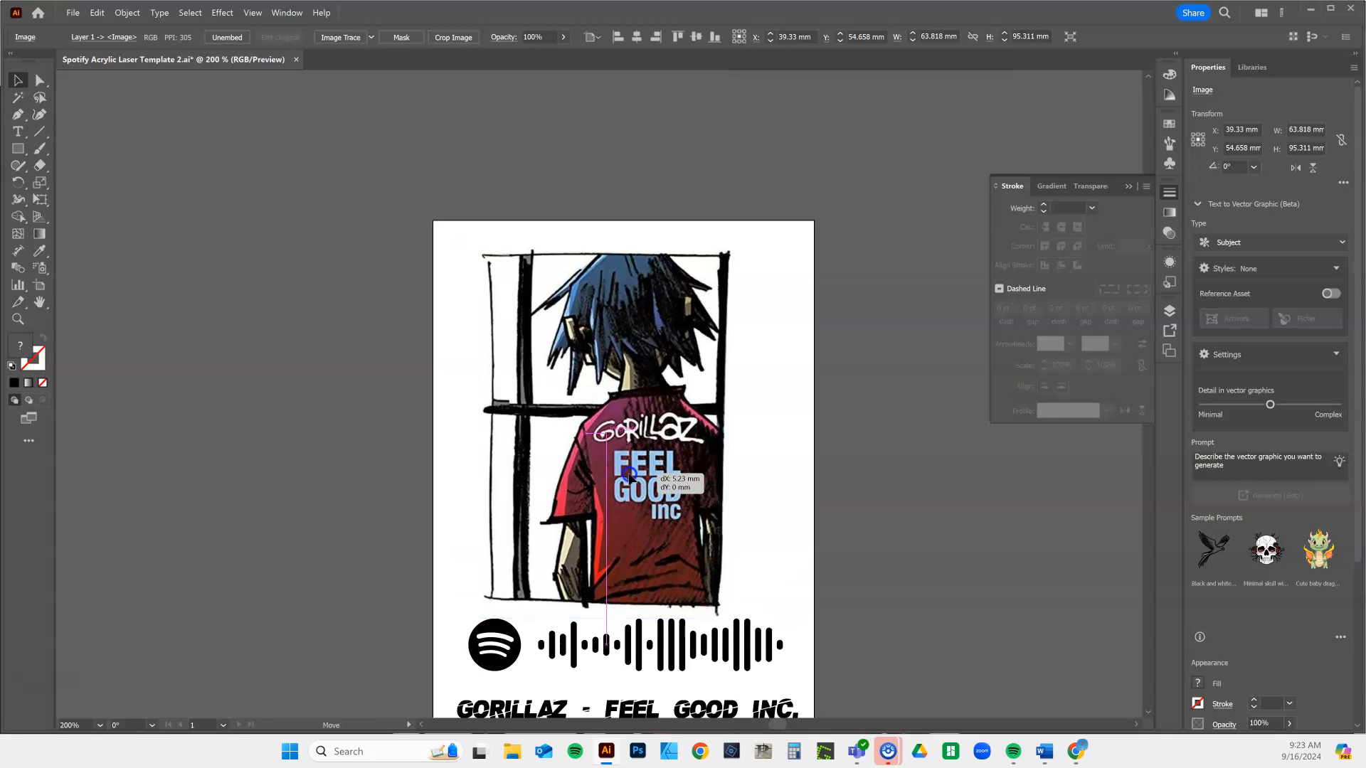
left_click_drag(617, 475, 648, 480)
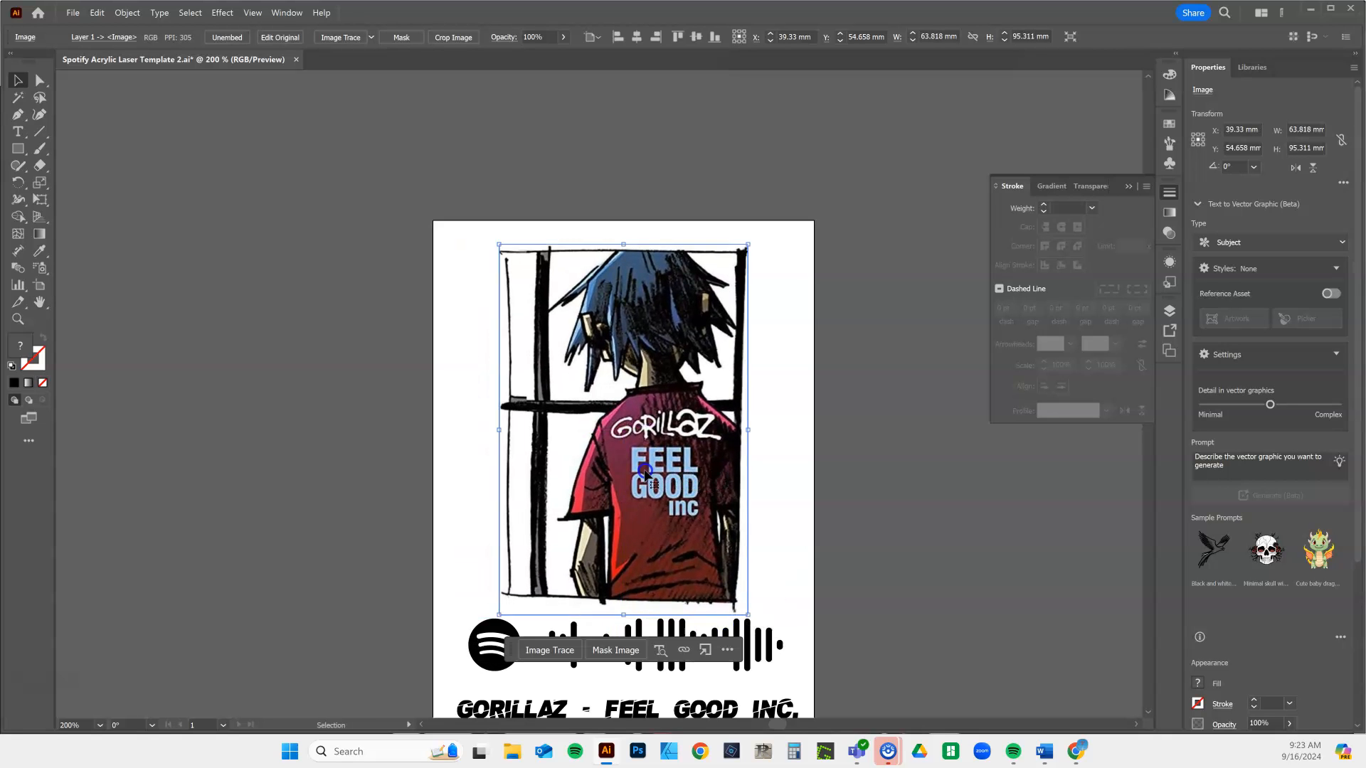
left_click(934, 442)
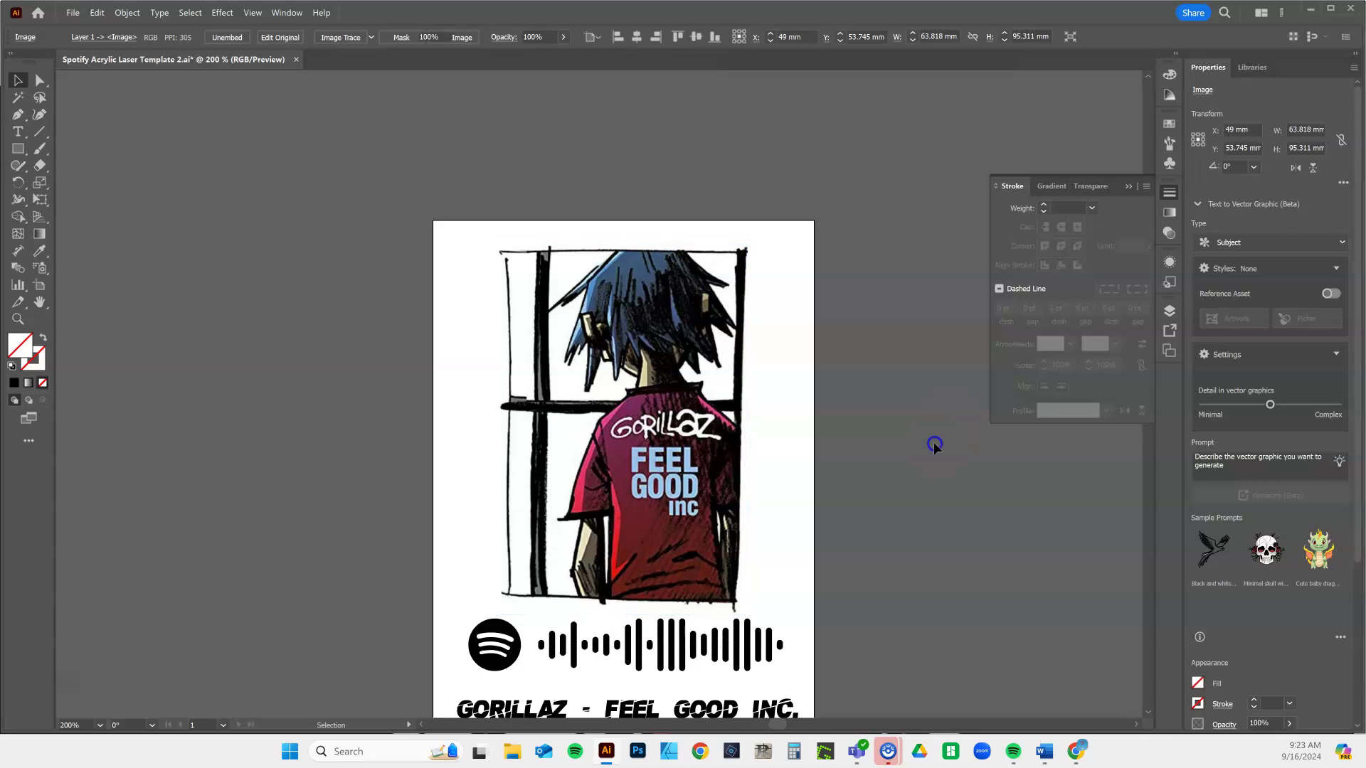
left_click(622, 419)
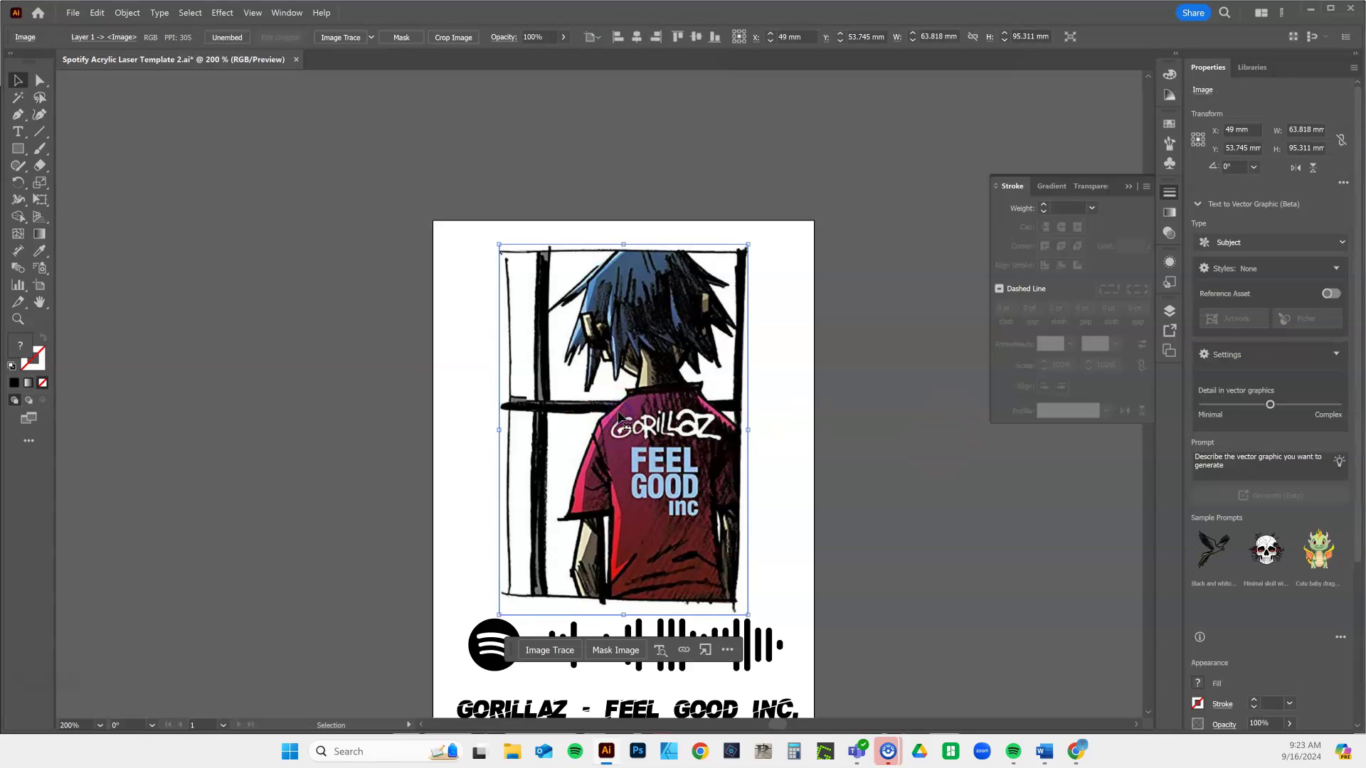
- Convert the artwork to grayscale via Edit Colors, try Invert Colors, then undo the inversion
left_click(97, 13)
mouse_move(130, 277)
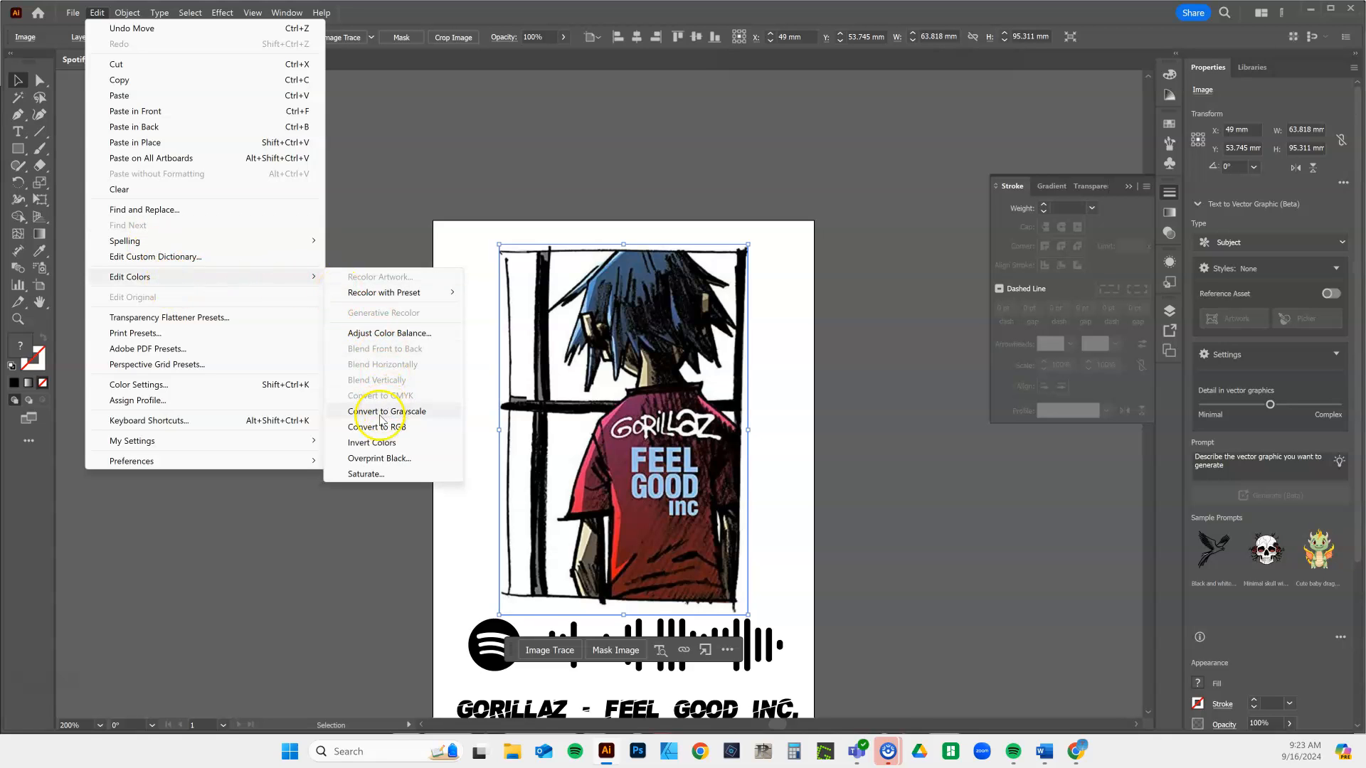
left_click(380, 412)
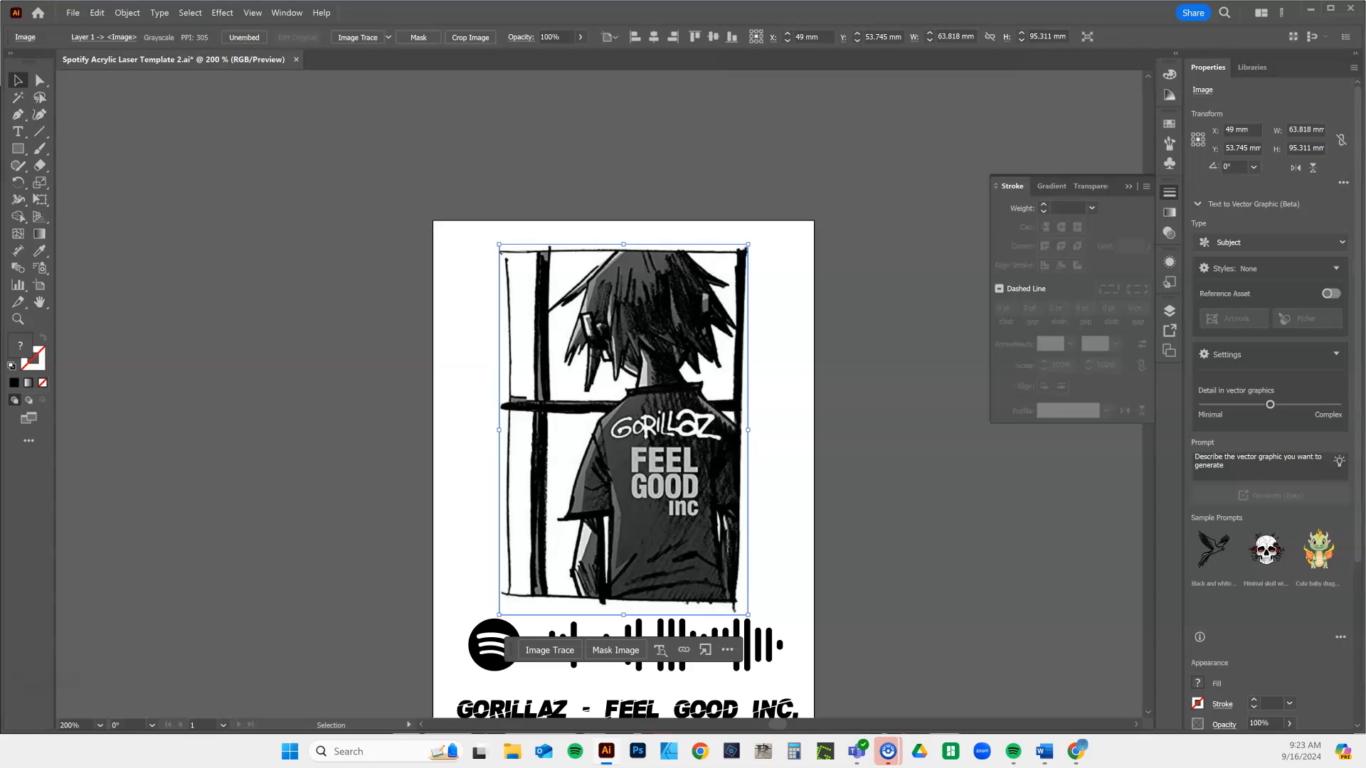
left_click(96, 13)
mouse_move(129, 277)
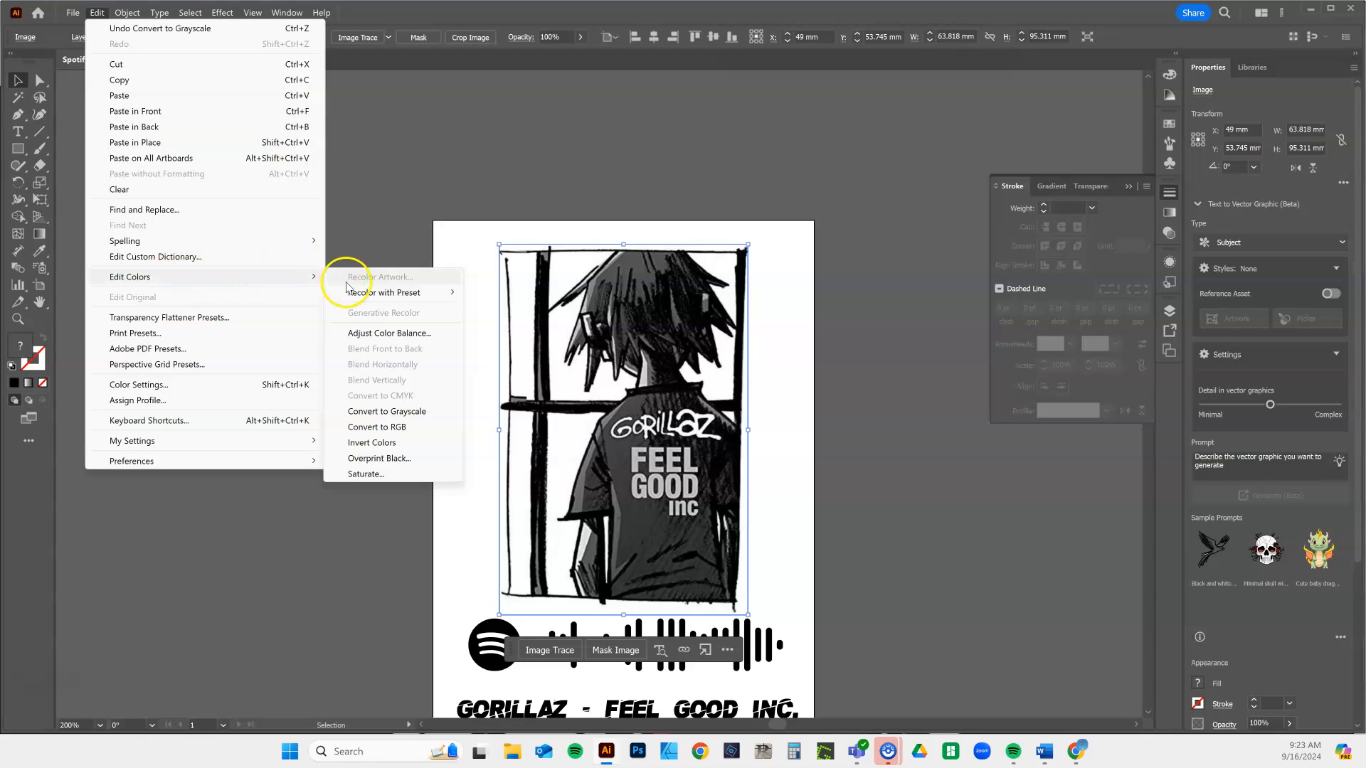
left_click(371, 443)
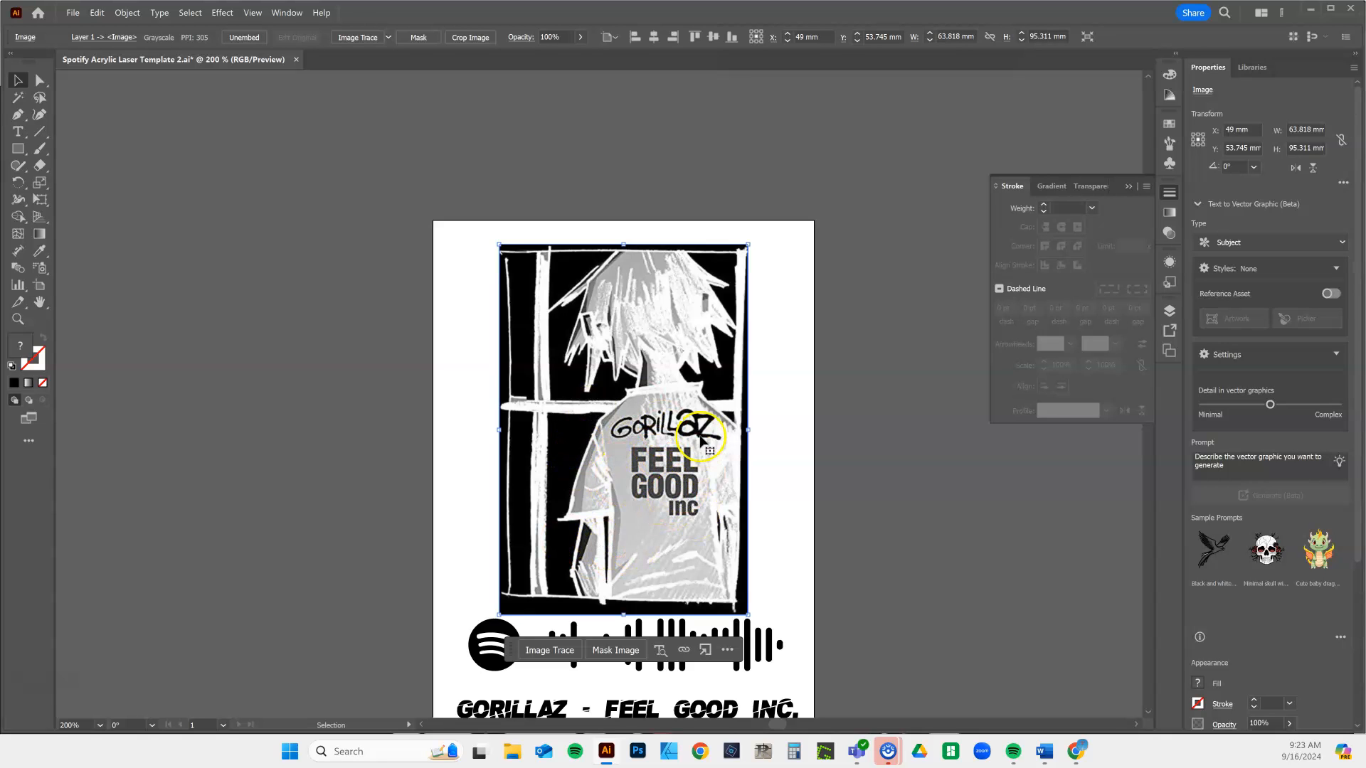
key("ctrl+z")
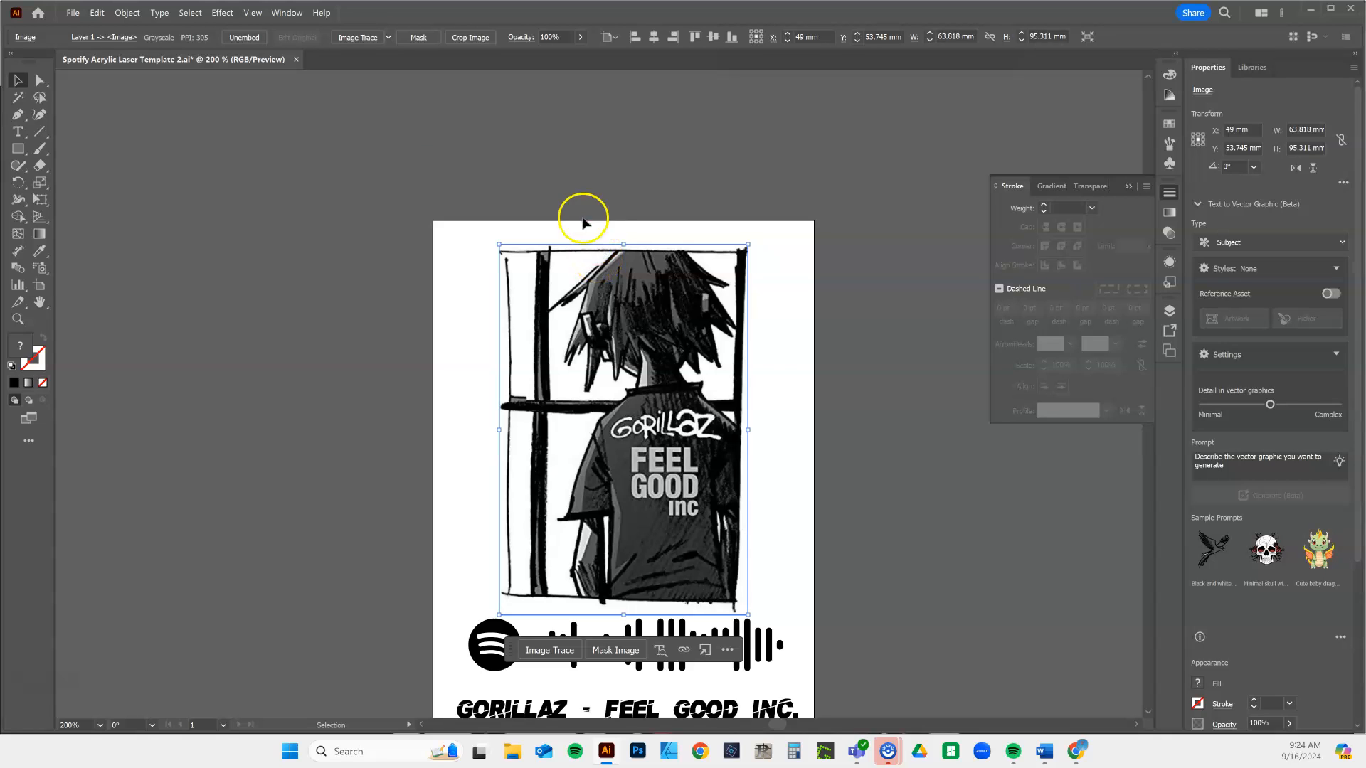
left_click(99, 13)
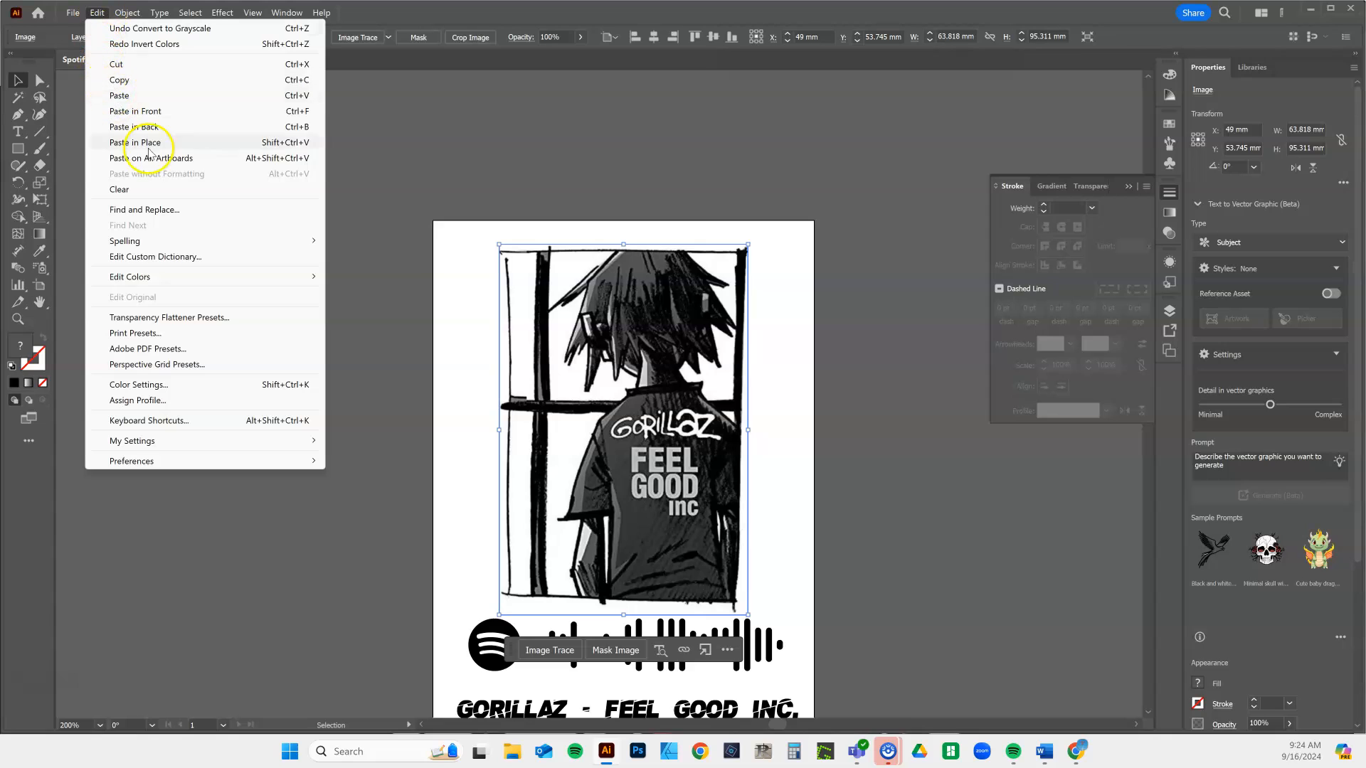
mouse_move(130, 276)
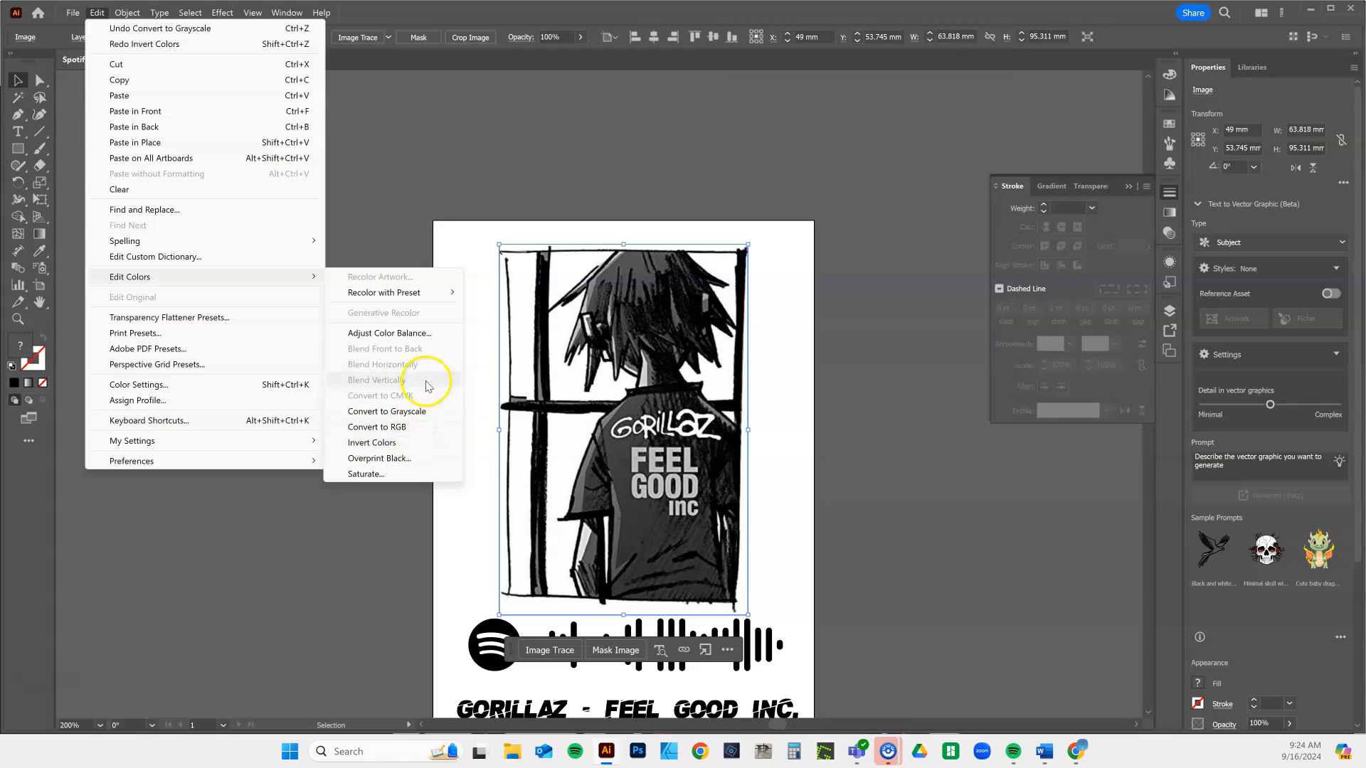
- In Adjust Color Balance with Preview on, lower Black to about -35 to lighten the artwork
left_click(411, 335)
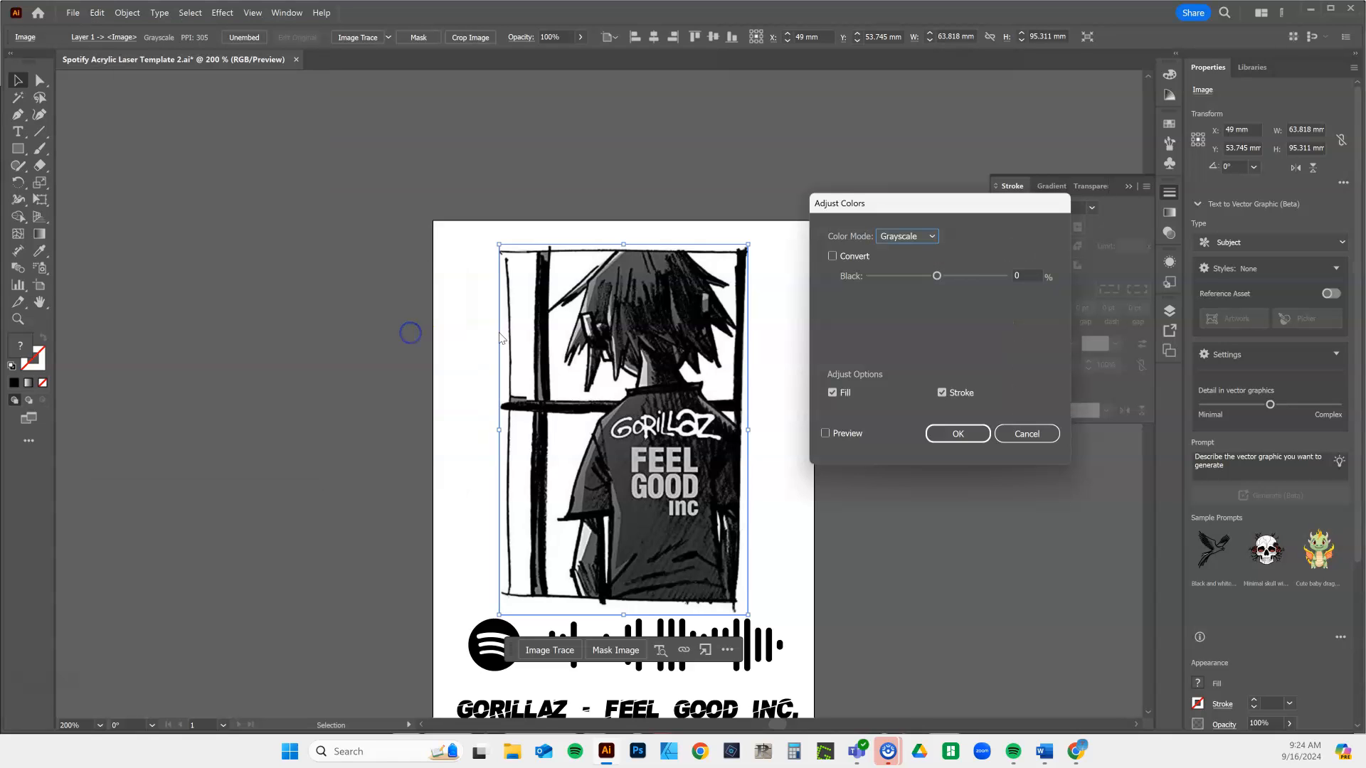
left_click_drag(939, 277, 945, 279)
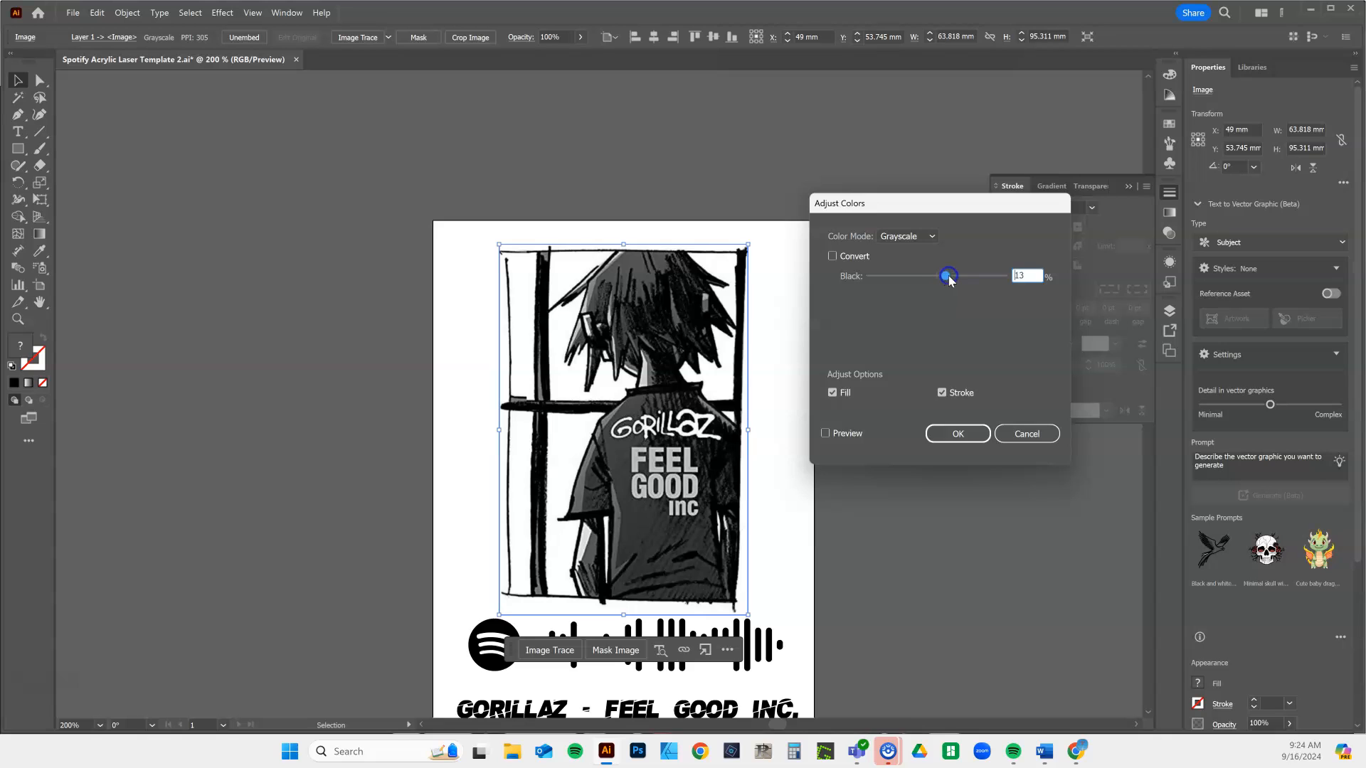
left_click(825, 433)
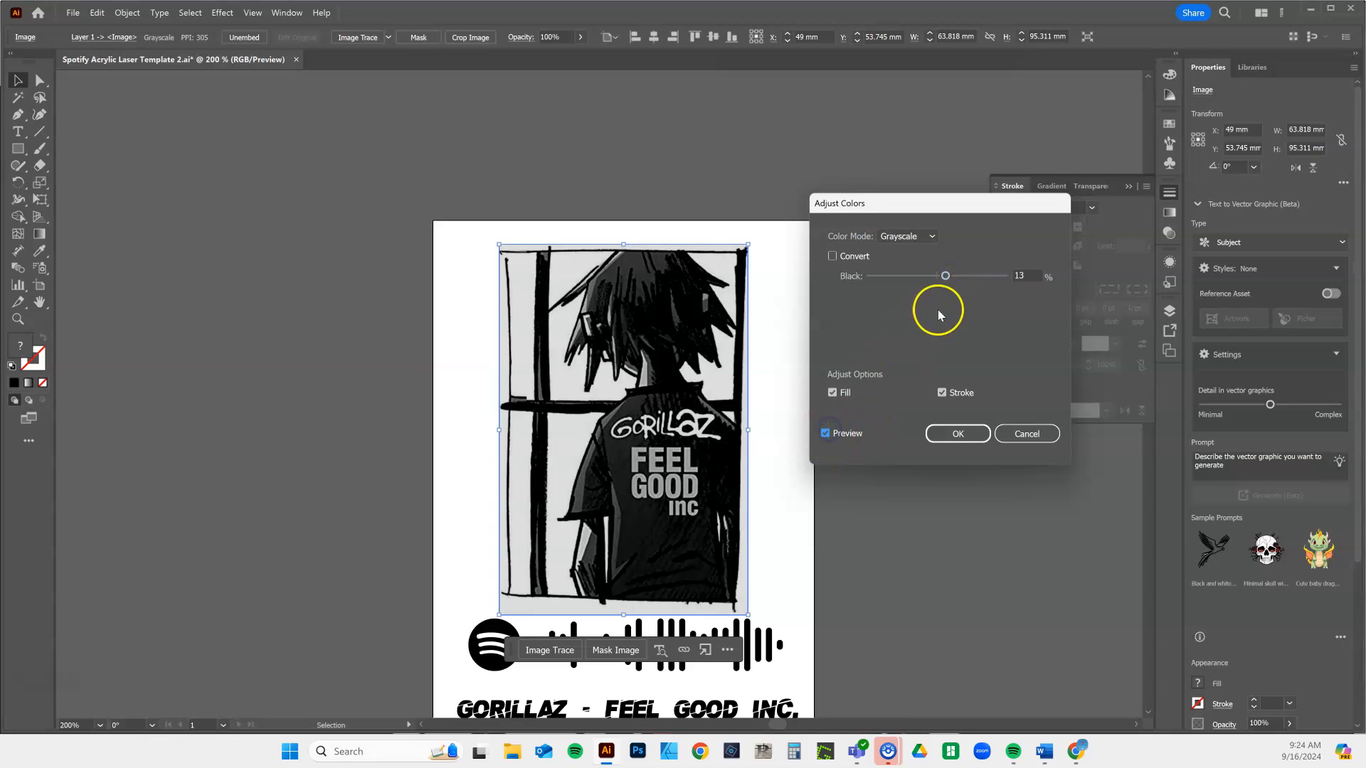
left_click_drag(946, 278, 954, 281)
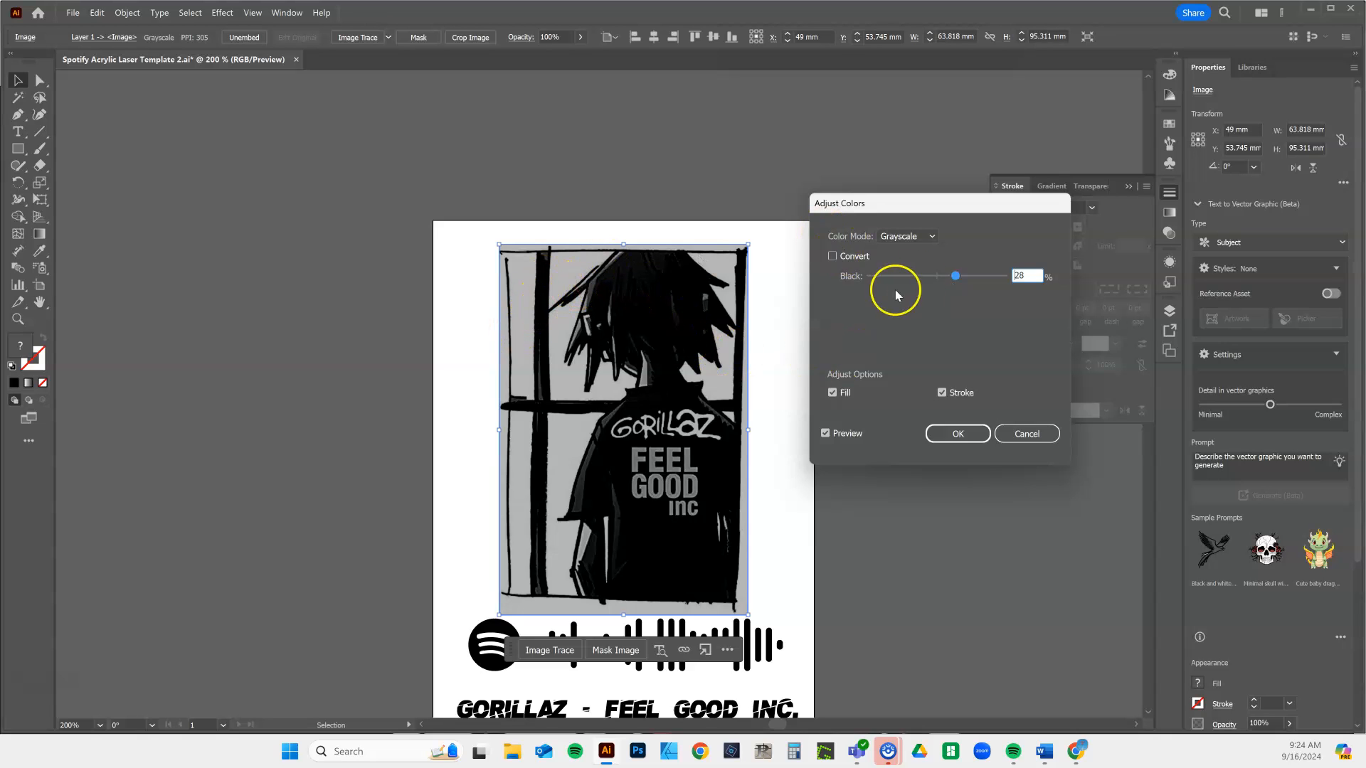
left_click_drag(957, 279, 914, 281)
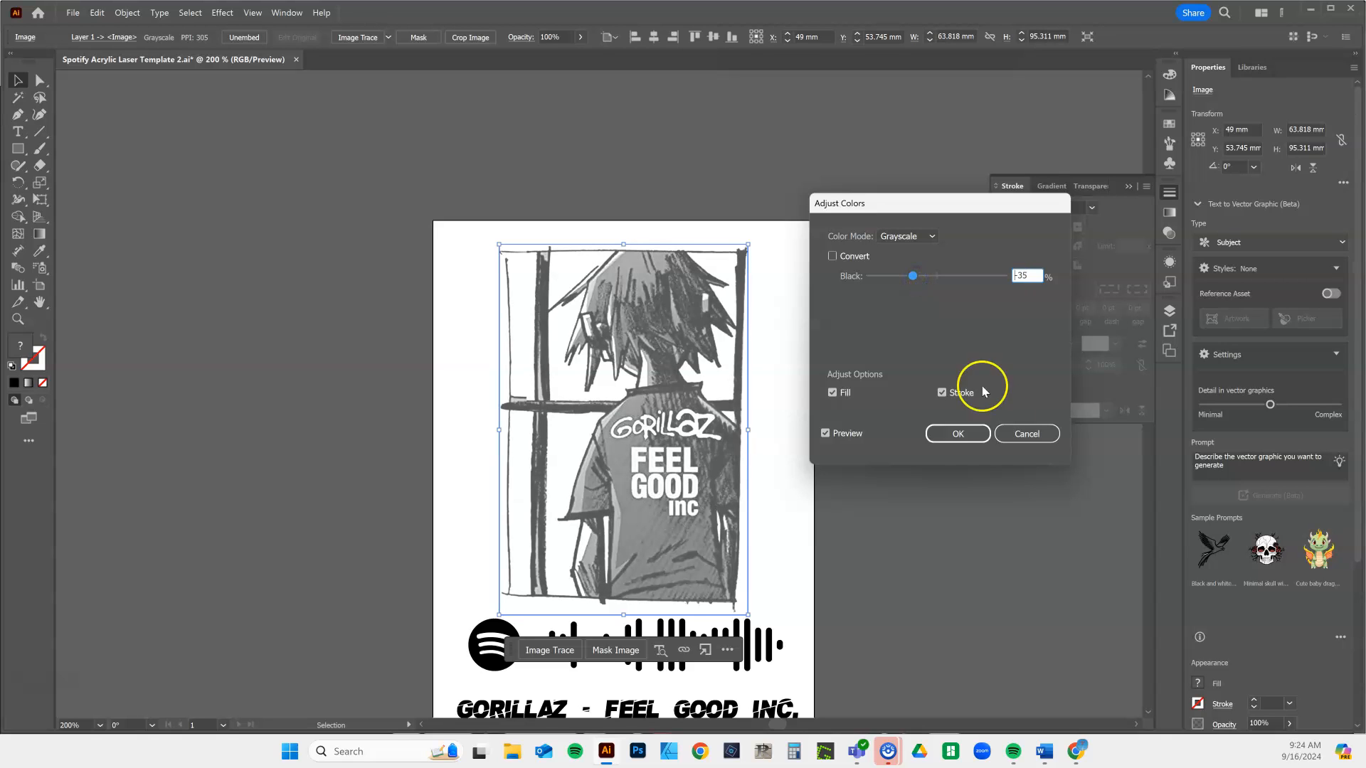
left_click(957, 434)
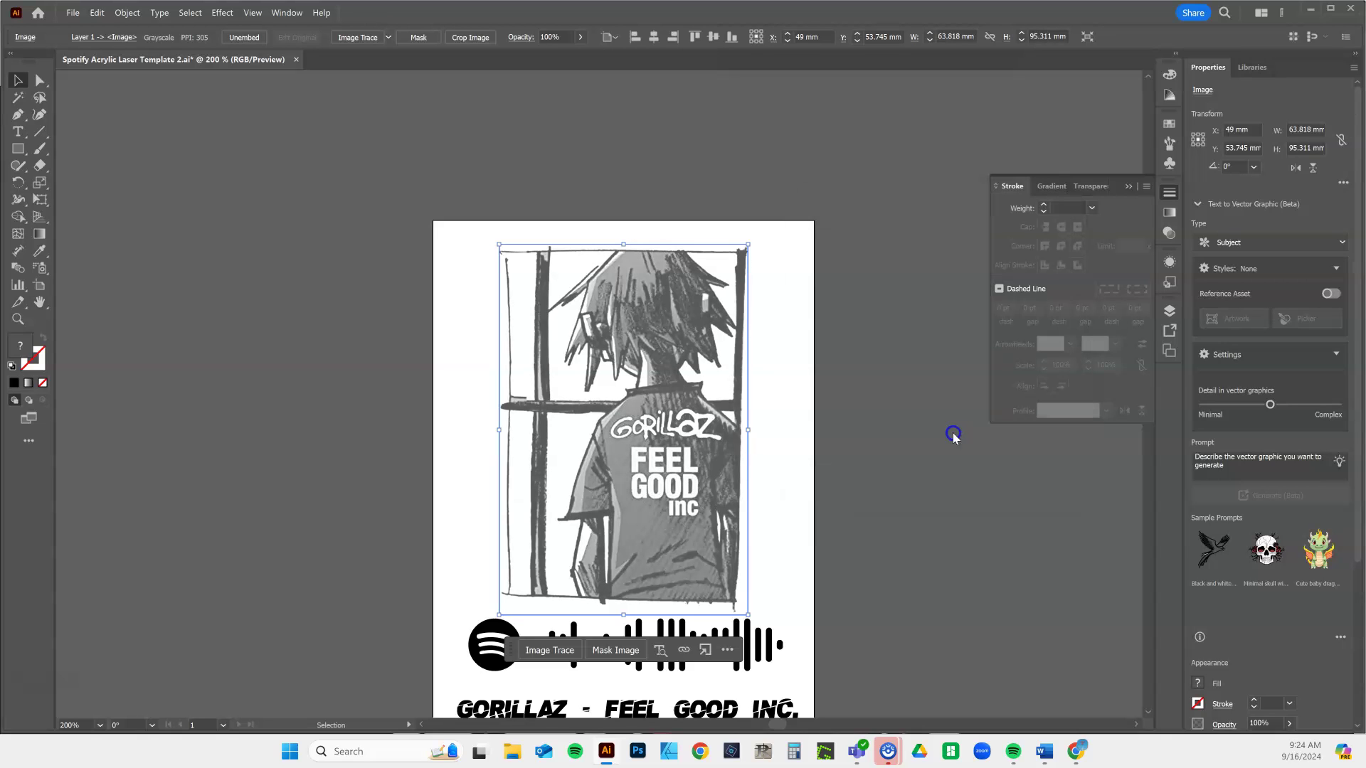
- Set the artwork's opacity to 50% in the control bar
left_click(580, 36)
left_click_drag(585, 56, 555, 58)
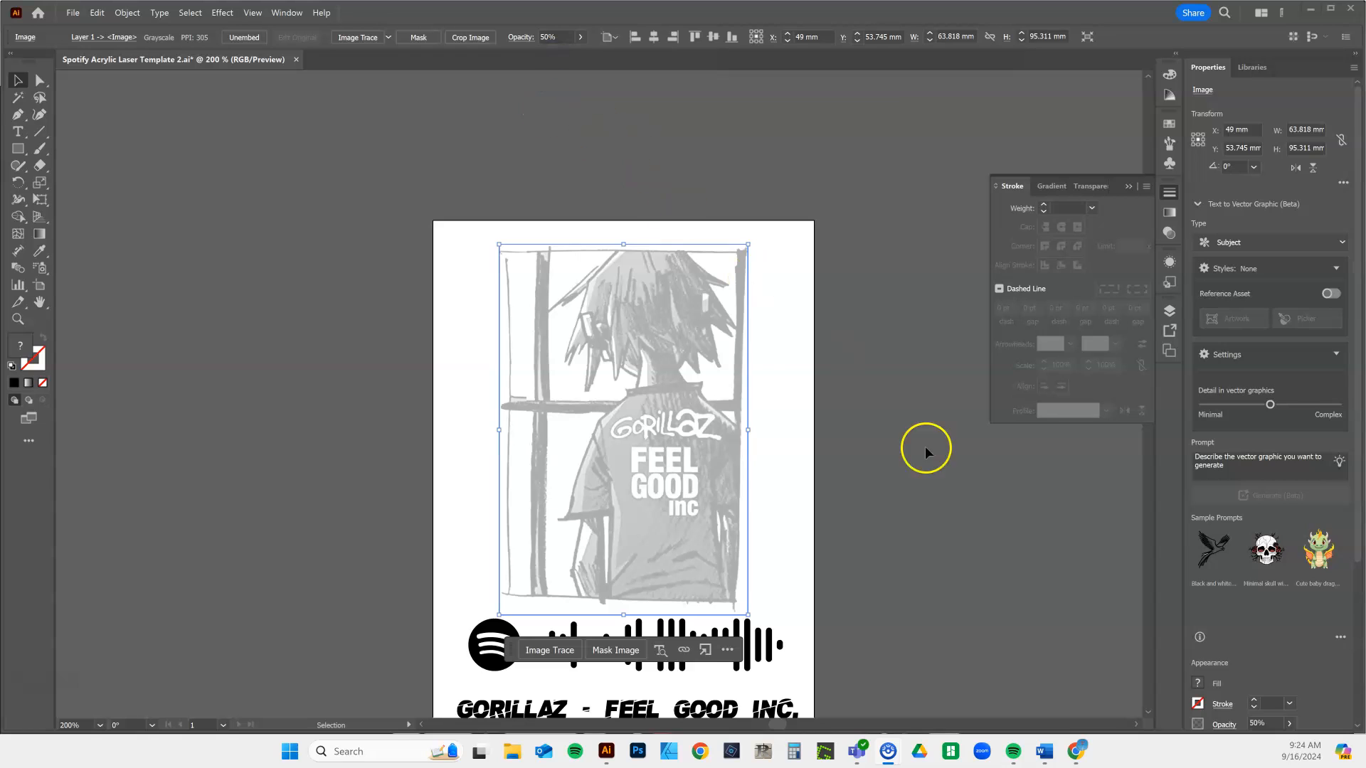
- Deselect the artwork and save the template document via File > Save
left_click(927, 495)
scroll(926, 493, "down", 3)
scroll(922, 486, "down", 2)
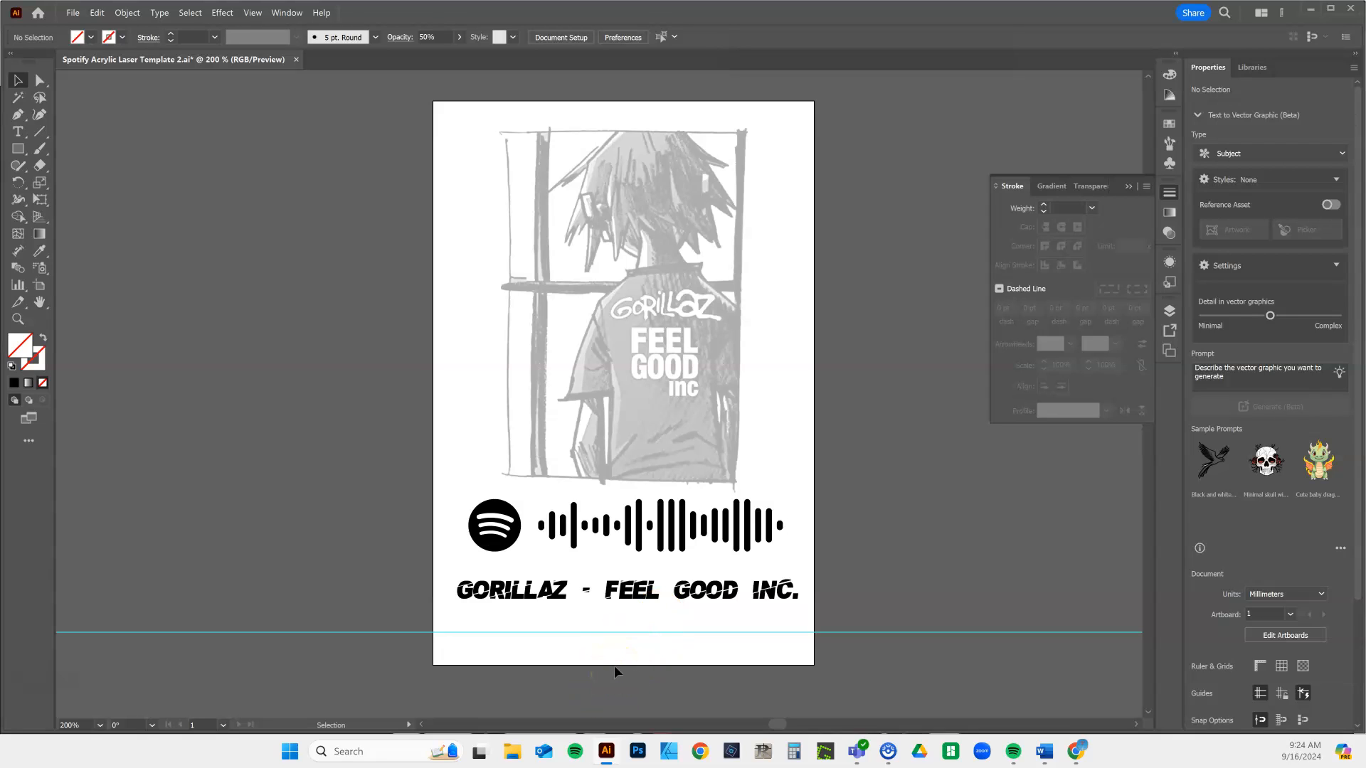
left_click(71, 13)
left_click(96, 143)
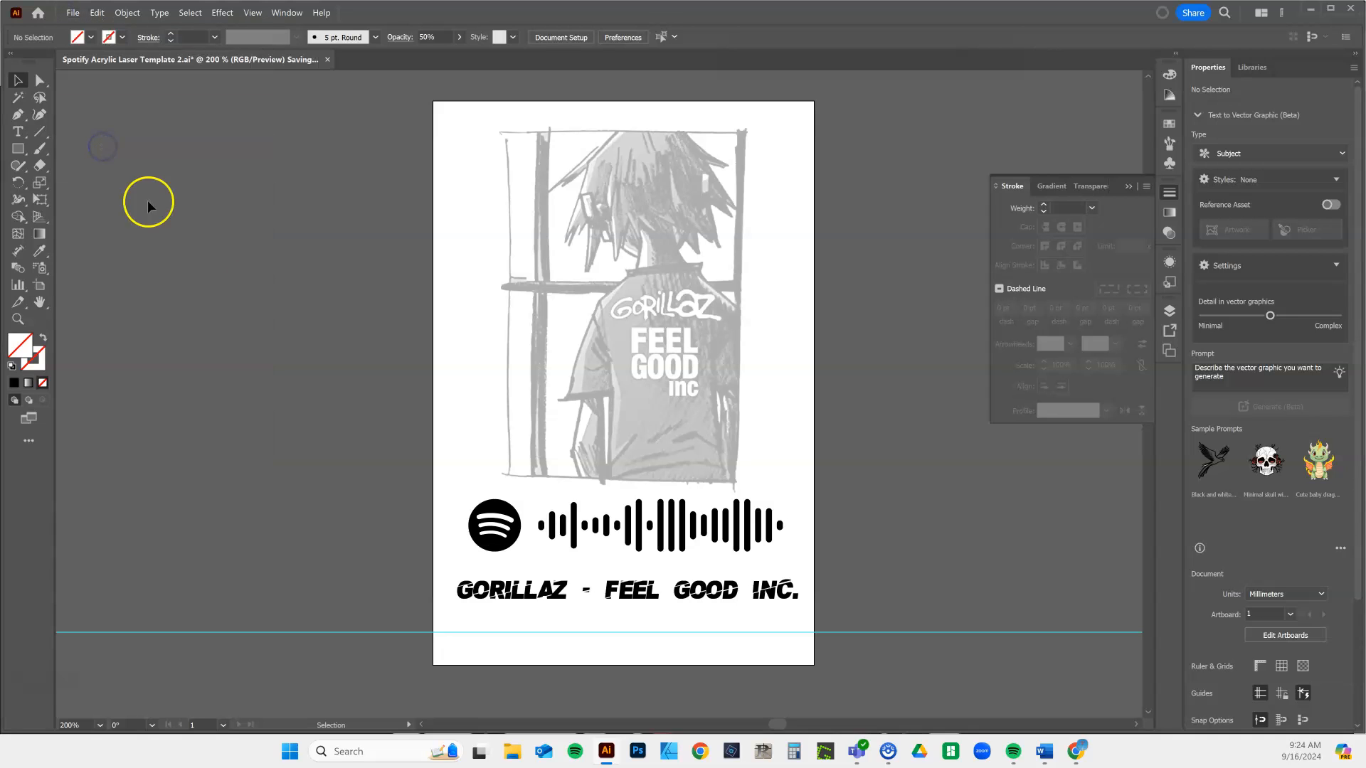
- Browse to GRAFX #23 (F:) > Sour French fries and sort files by Date modified
left_click(512, 754)
scroll(448, 405, "down", 3)
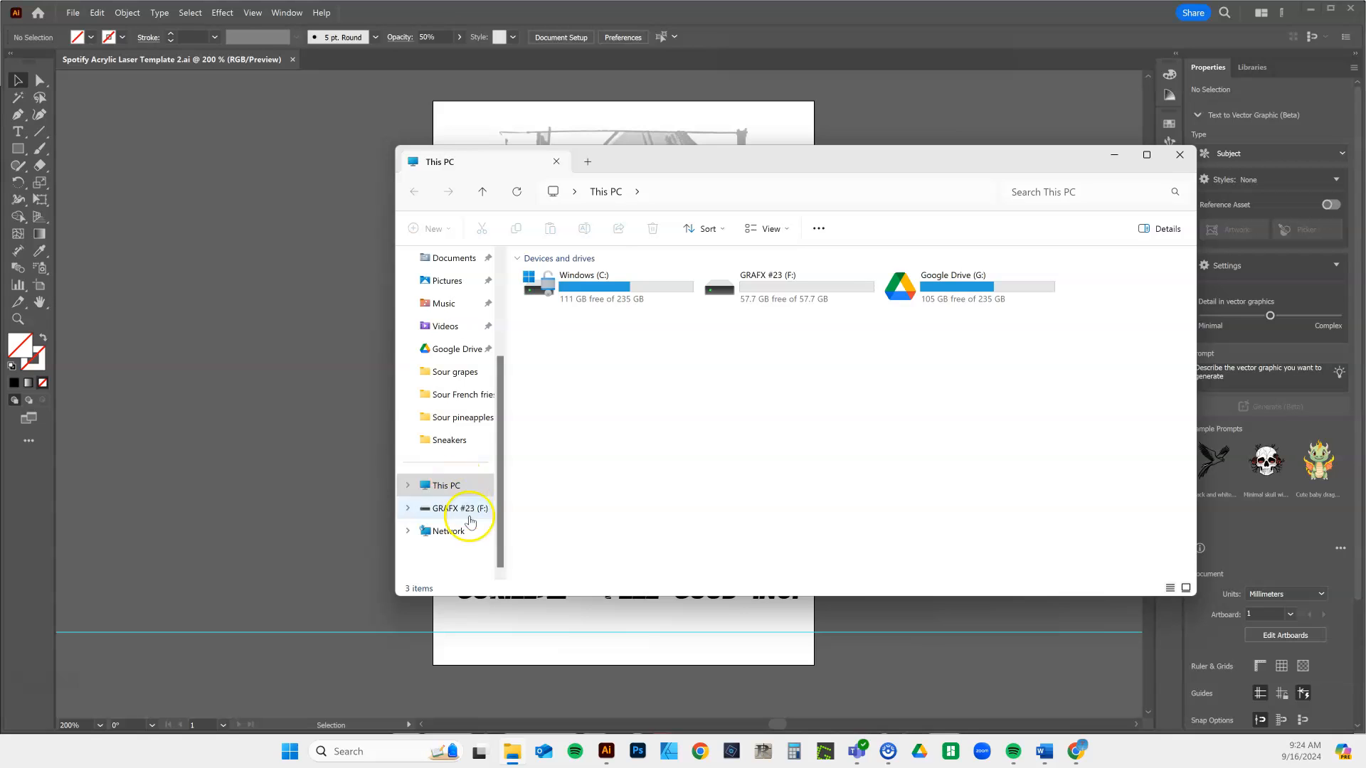
left_click(459, 508)
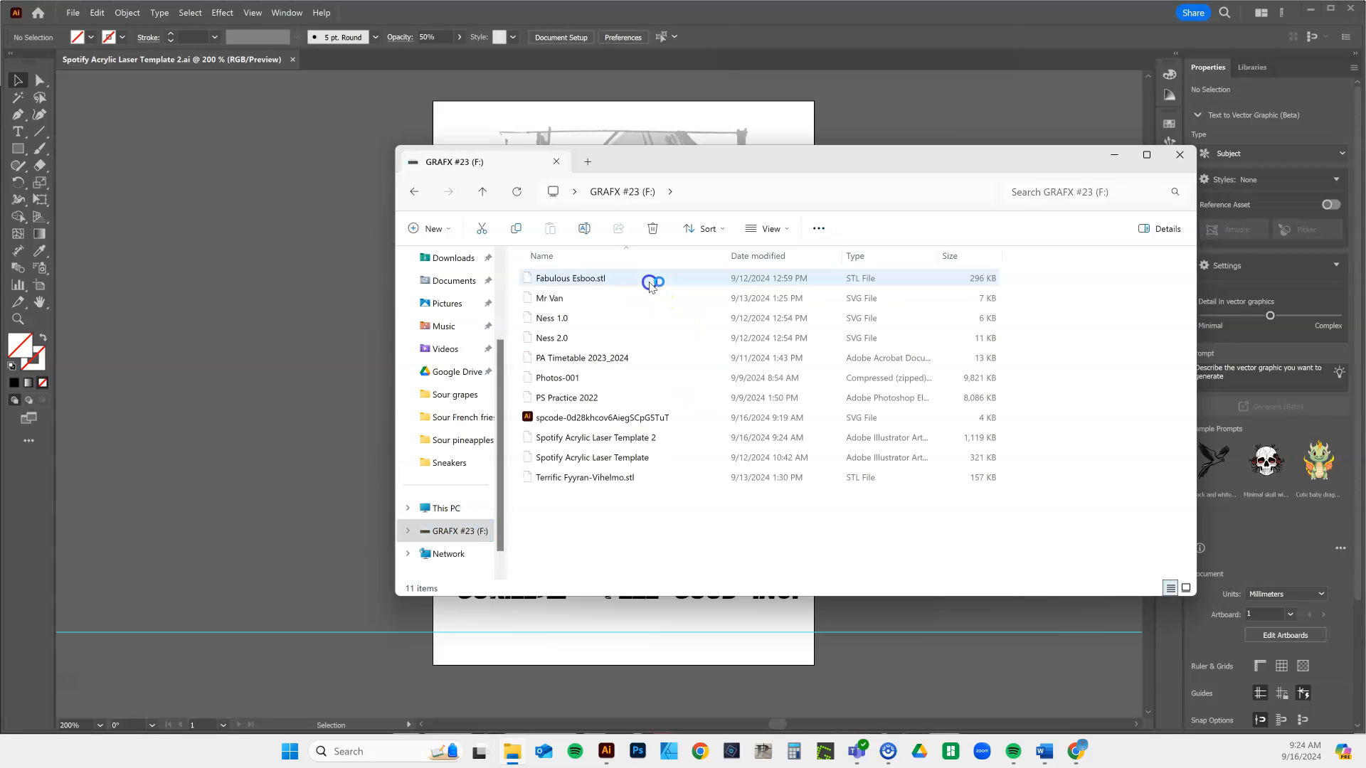
double_click(649, 283)
left_click(758, 260)
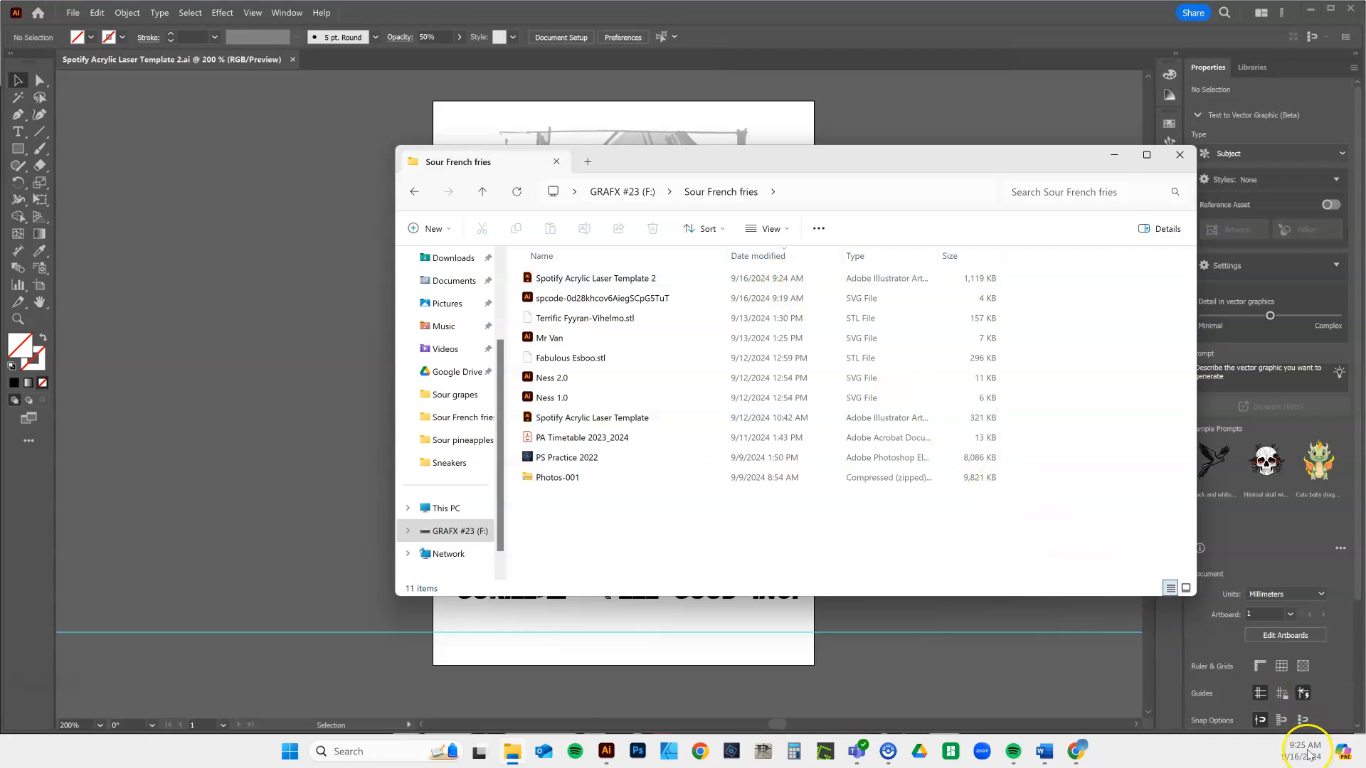
- Rename Spotify Acrylic Laser Template 2 to 'Spotify Acrylic Laser - Gorillaz' and close Explorer
left_click(596, 279)
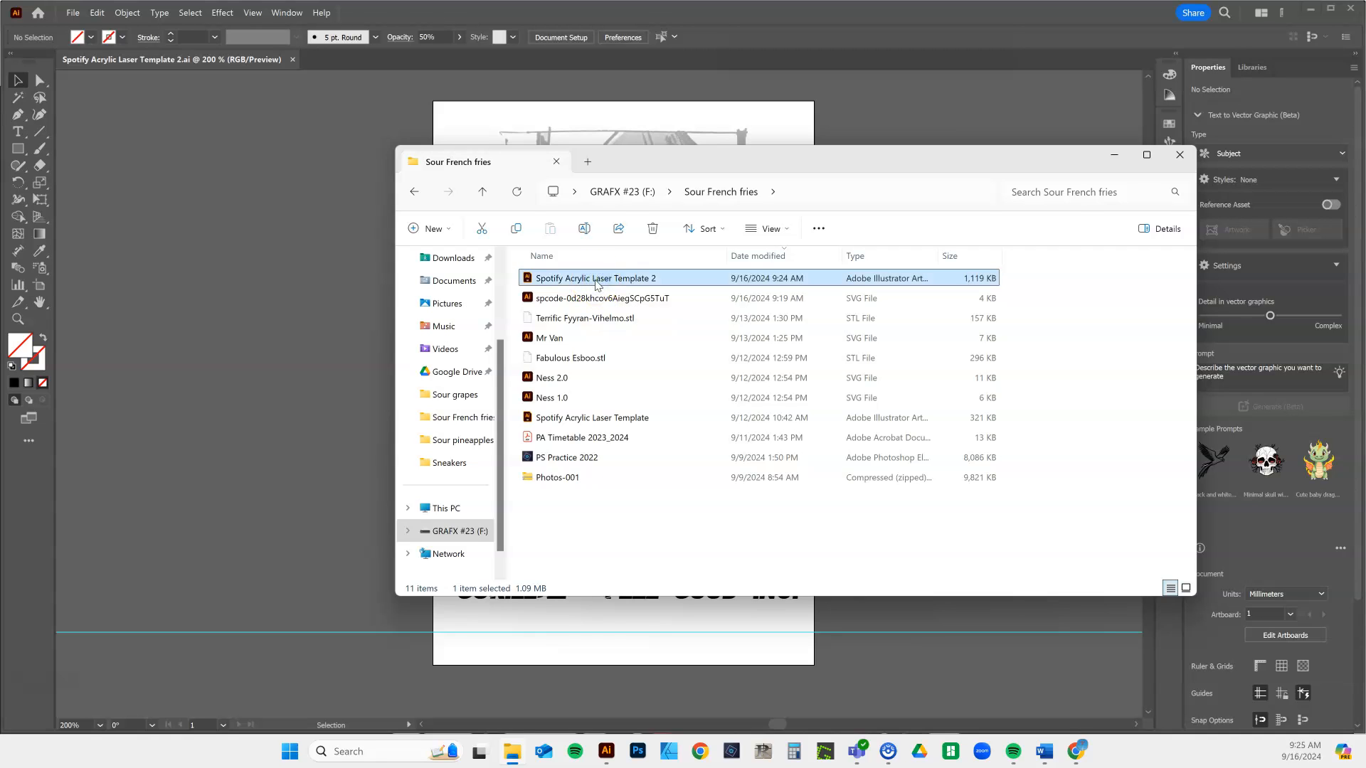
left_click(596, 281)
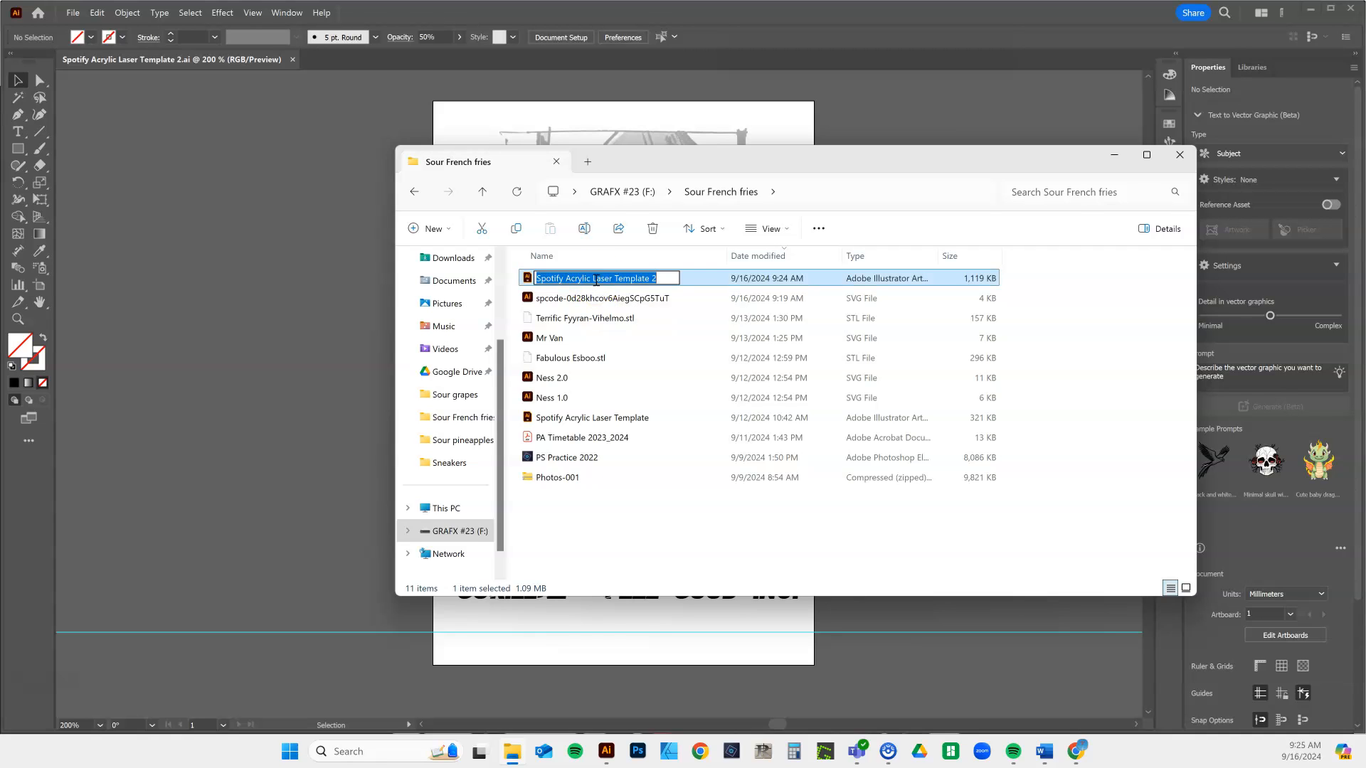
left_click(596, 278)
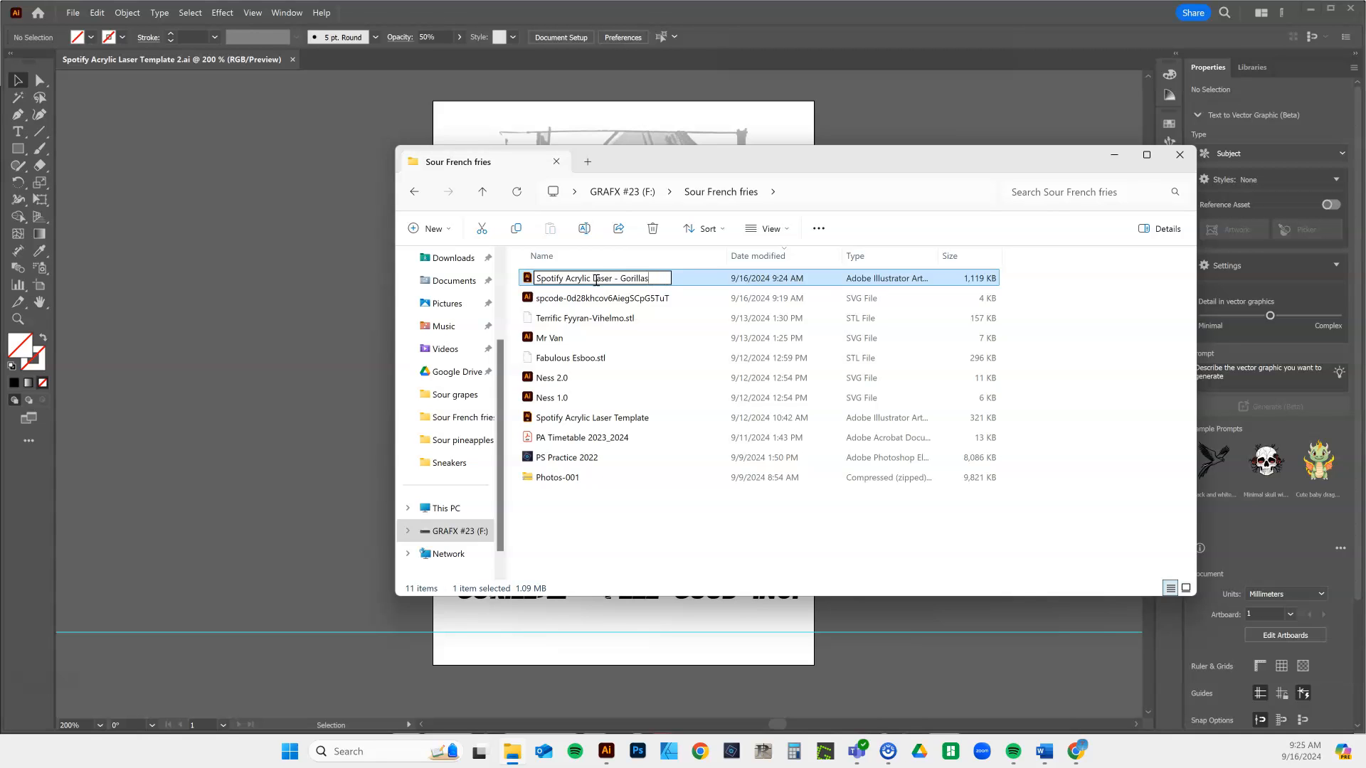
key("Return")
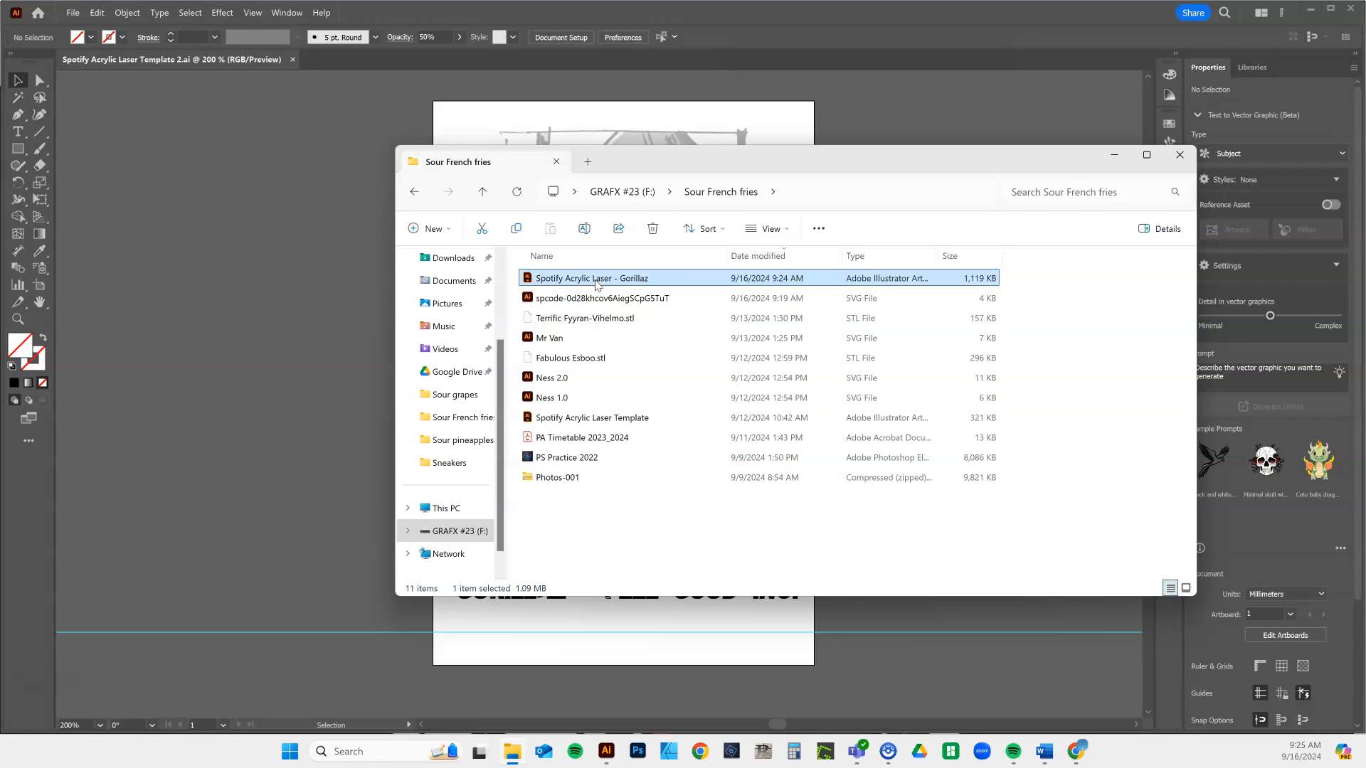
left_click(592, 343)
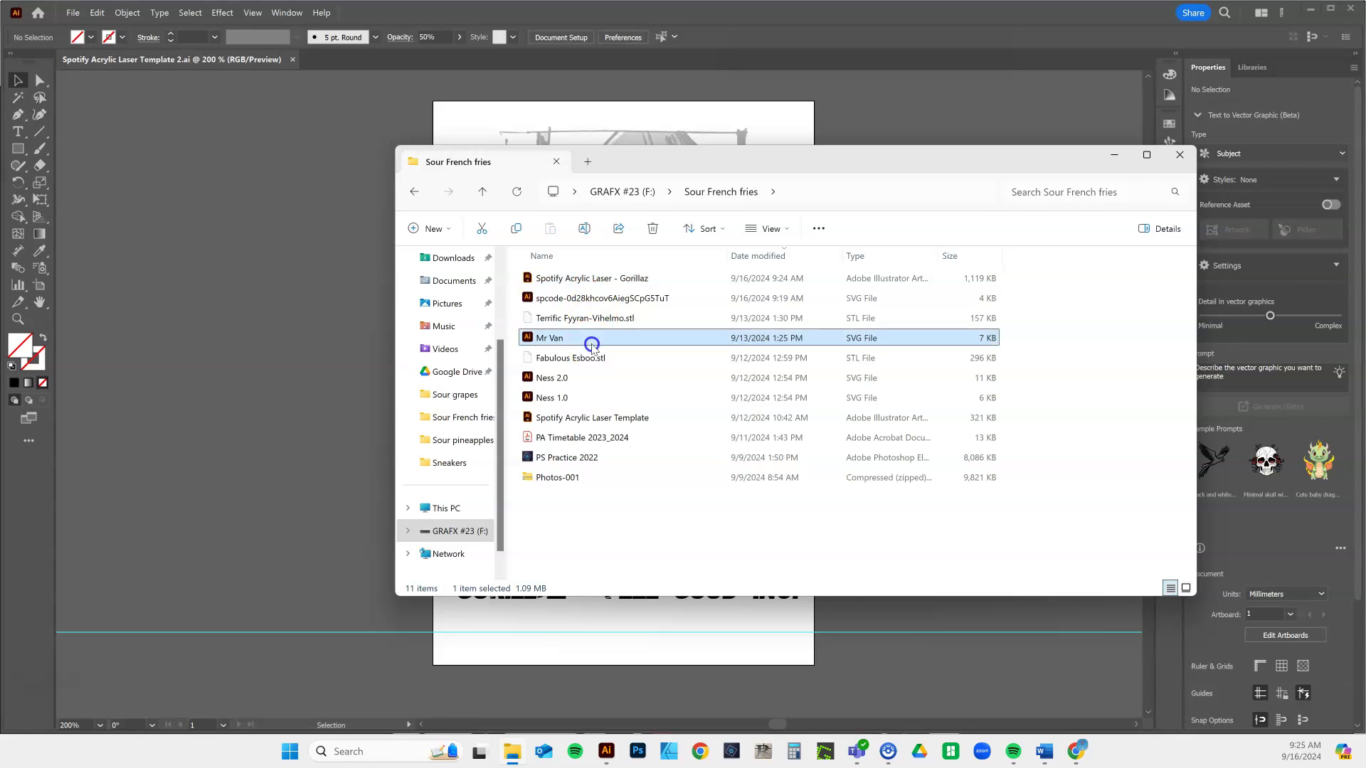
left_click(1179, 154)
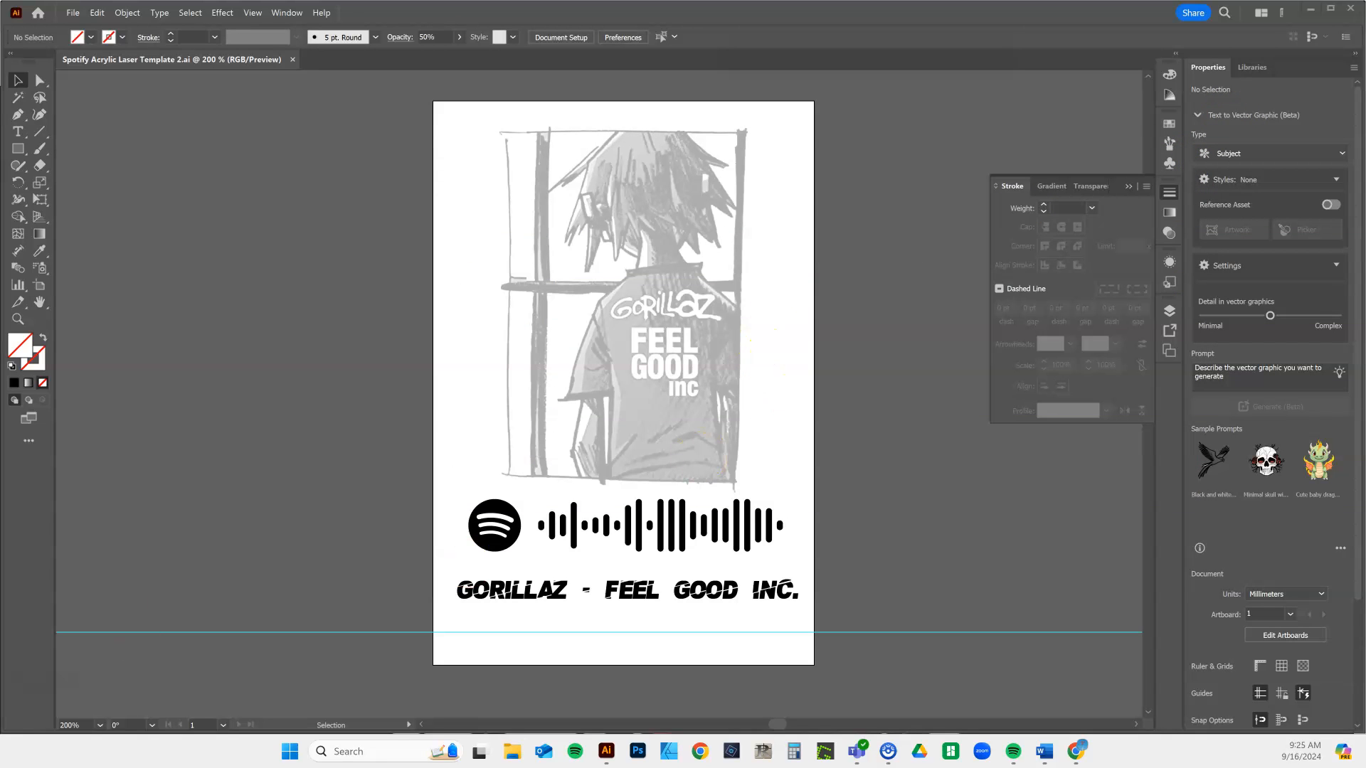